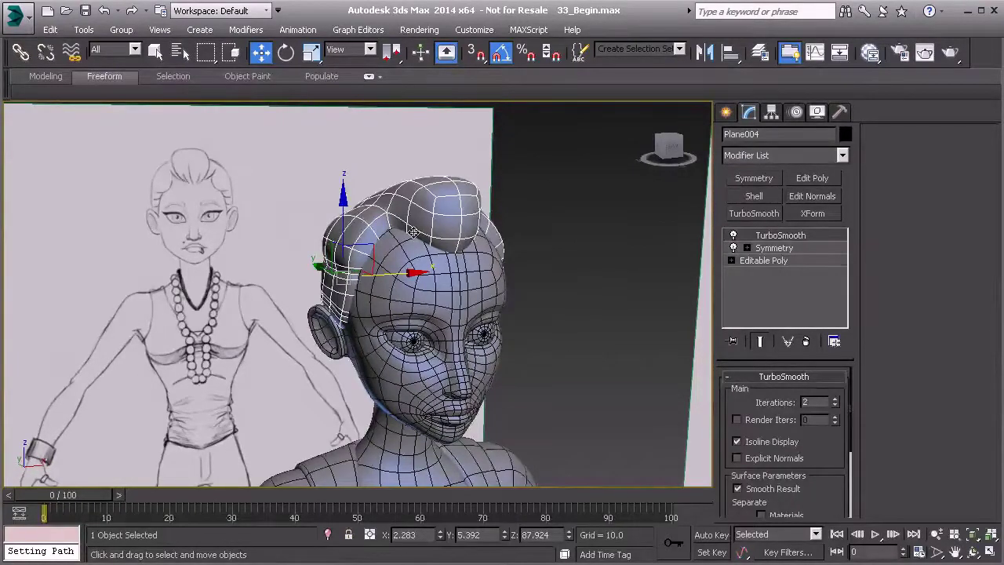
- Select the base mesh edge loop along the parting between the side hair and the top roll
scroll(413, 232, up, 8)
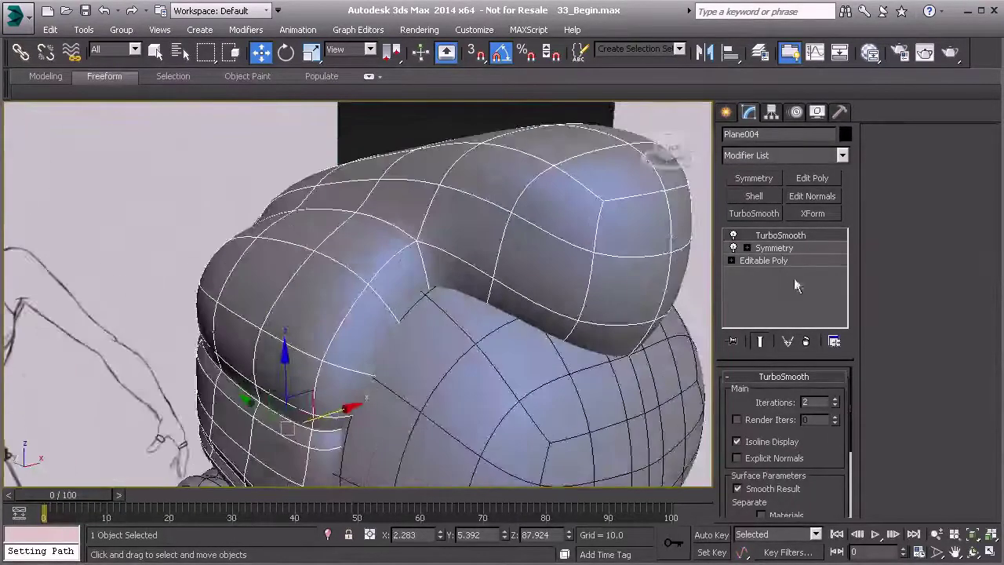
click(764, 260)
click(762, 394)
click(413, 253)
double_click(400, 227)
alt+middle_drag(400, 227, 561, 290)
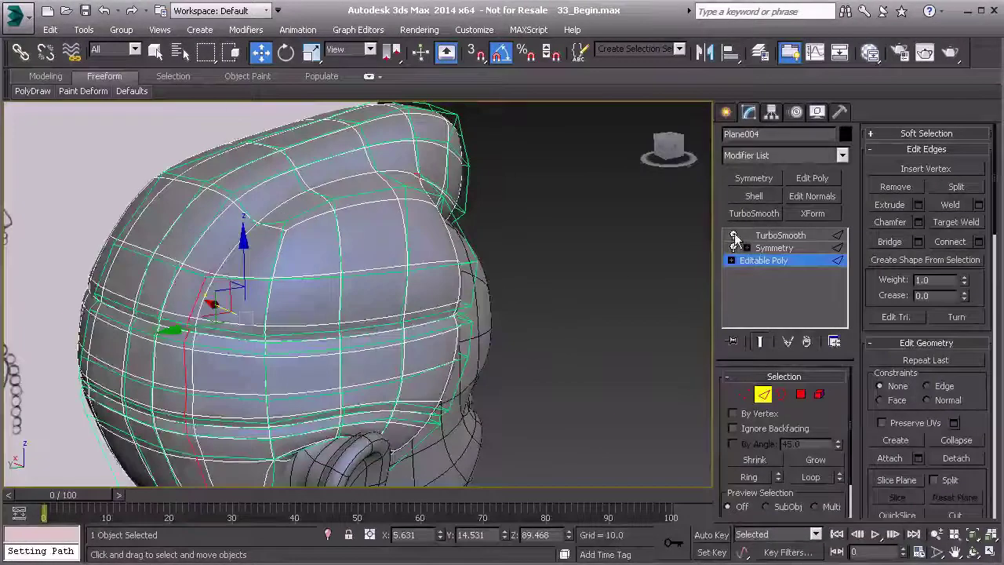
- Turn off TurboSmooth on the hair and deselect the parting loop's edges below the top roll
click(734, 236)
scroll(278, 324, down, 4)
mouse_move(302, 326)
alt+middle_down()
mouse_move(260, 327)
mouse_move(450, 325)
mouse_move(395, 302)
alt+middle_up()
scroll(395, 299, up, 3)
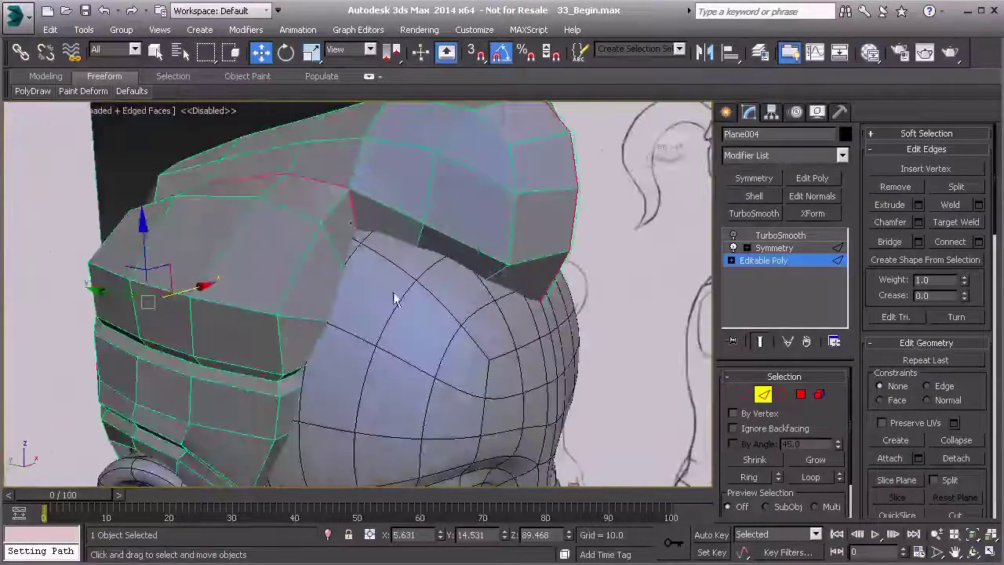
mouse_move(356, 228)
alt+middle_down()
mouse_move(374, 278)
mouse_move(285, 291)
mouse_move(167, 220)
alt+middle_up()
alt+middle_drag(122, 348, 189, 201)
alt+middle_drag(155, 249, 102, 226)
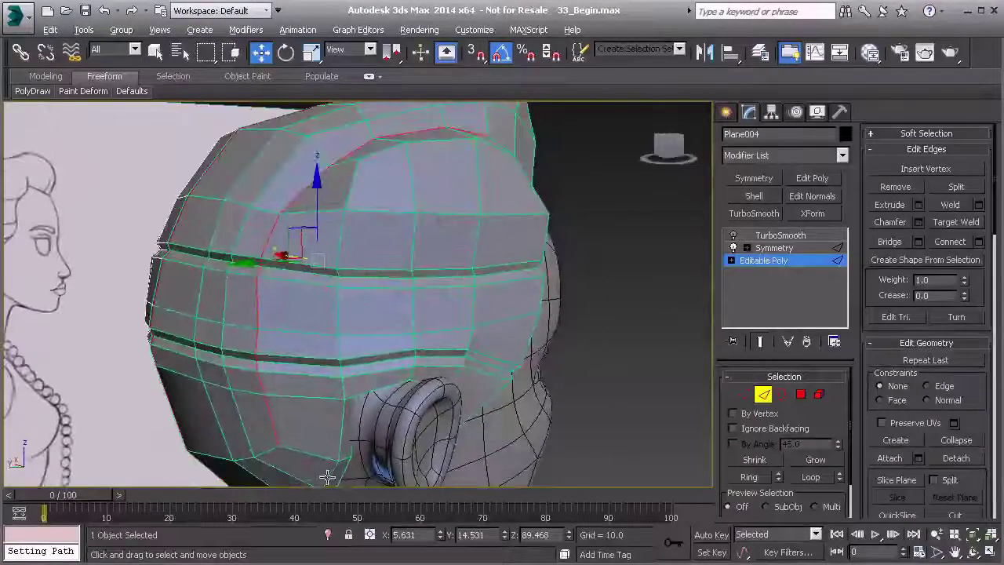
alt+drag(187, 236, 187, 236)
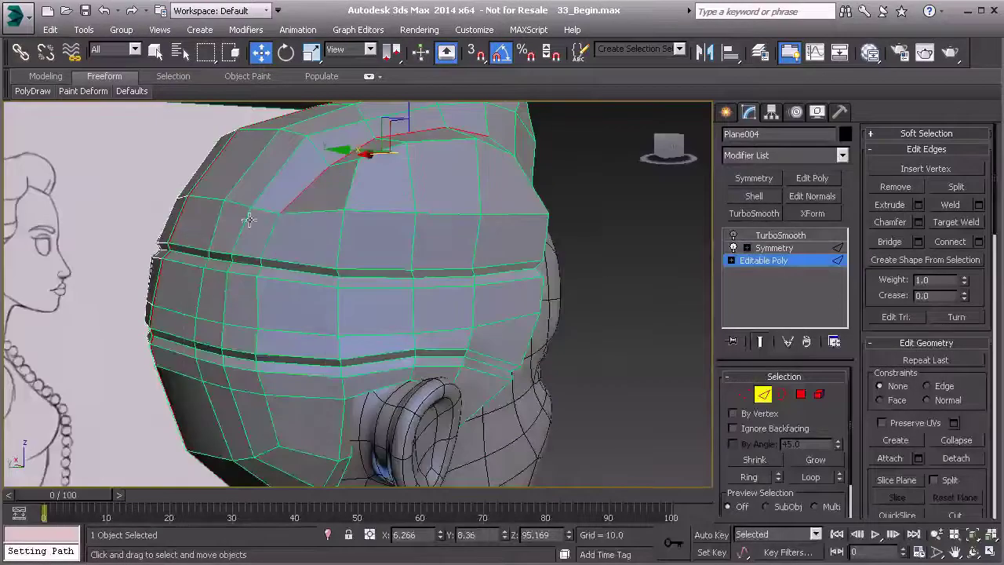
mouse_move(287, 206)
alt+middle_down()
mouse_move(291, 231)
mouse_move(256, 305)
mouse_move(282, 329)
mouse_move(258, 336)
mouse_move(171, 287)
mouse_move(188, 298)
alt+middle_up()
- Chamfer the selected parting edges by 0.449 with 1 connect edge segment
click(919, 223)
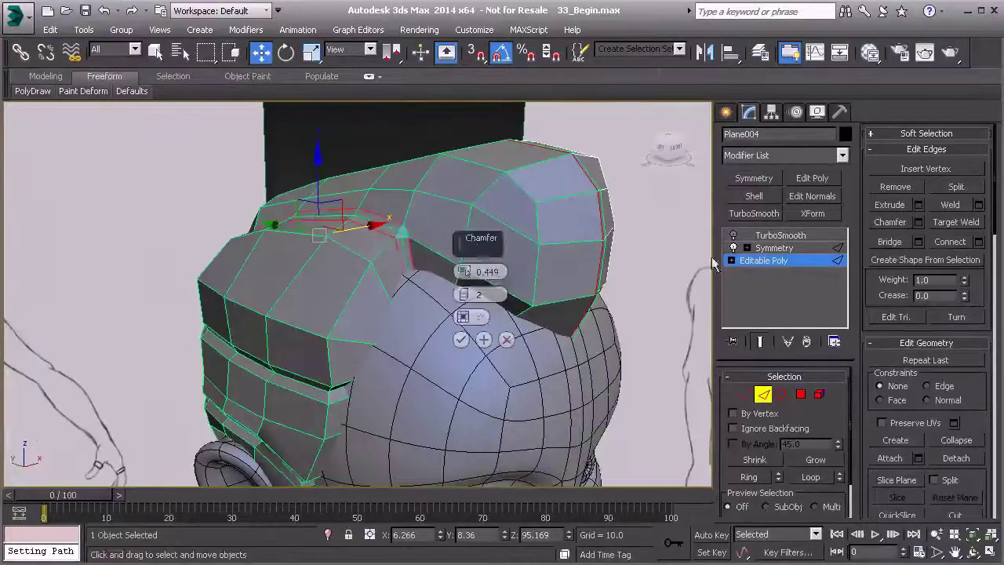
middle_drag(439, 293, 420, 308)
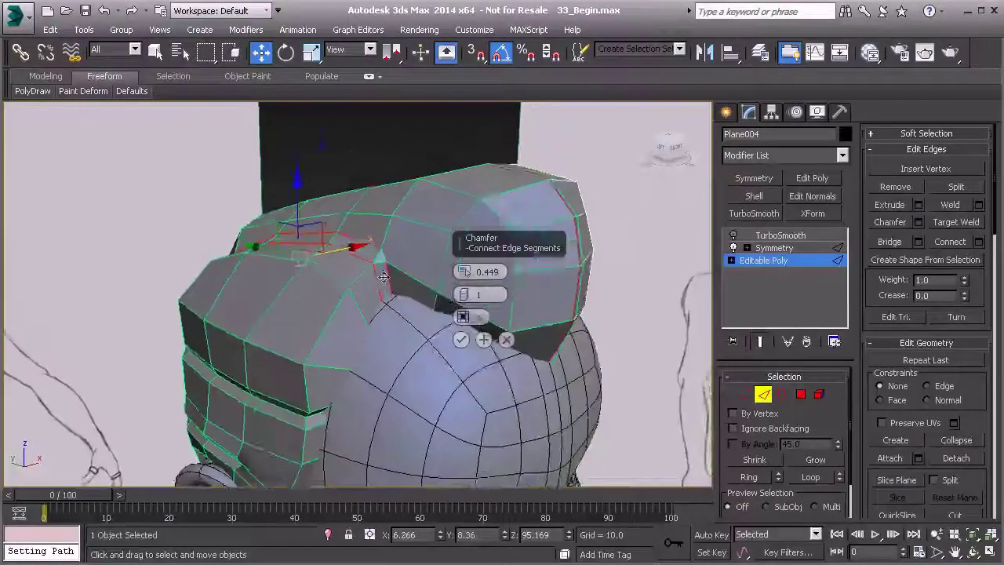
scroll(340, 278, up, 3)
alt+middle_drag(340, 277, 502, 272)
middle_drag(294, 303, 362, 287)
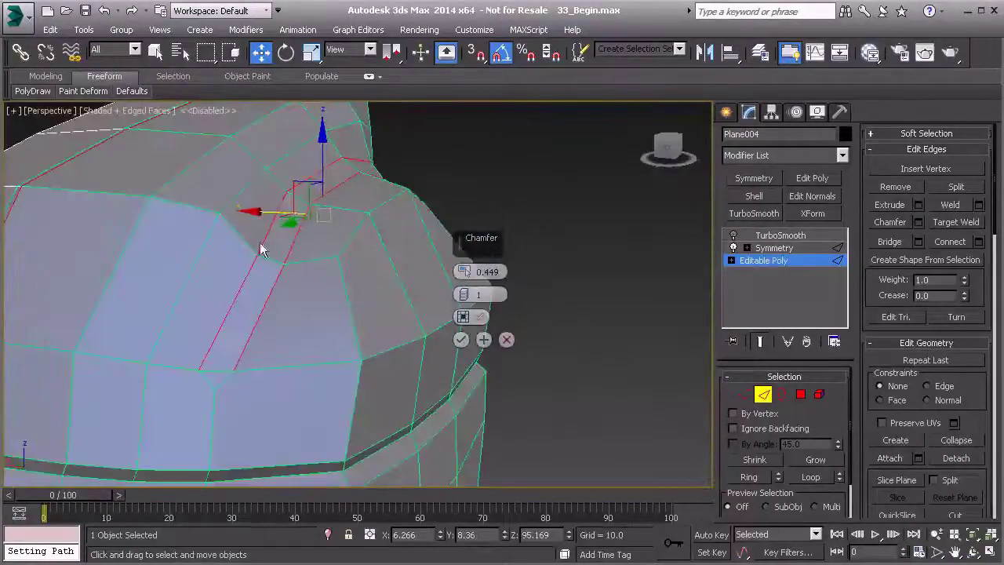
alt+middle_drag(374, 238, 314, 255)
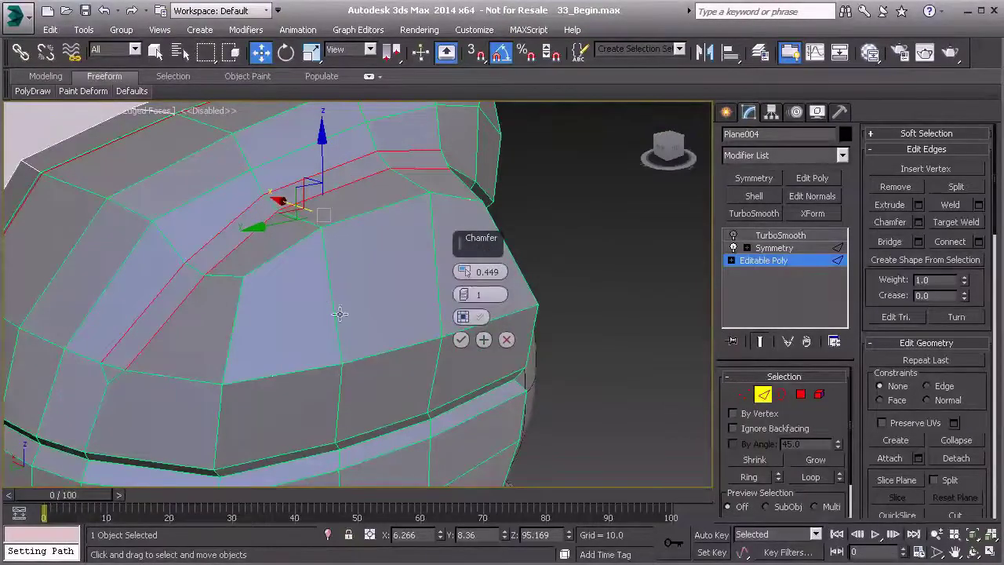
click(462, 340)
- Target-weld the extra vertex at the front end of the chamfered parting, then raise the welded vertex slightly
alt+middle_drag(386, 310, 396, 267)
middle_drag(432, 234, 390, 267)
scroll(392, 271, up, 3)
key(1)
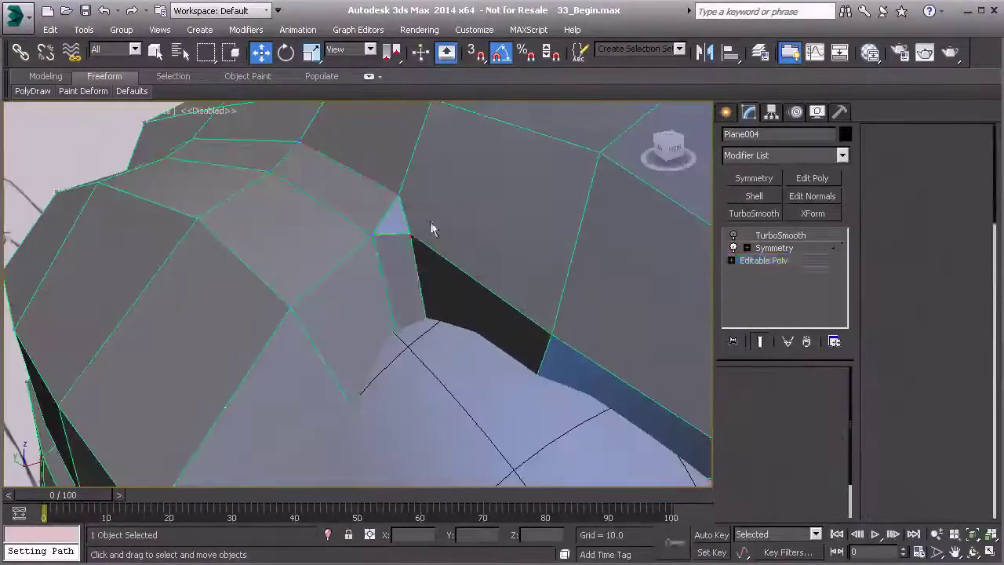
right_click(408, 230)
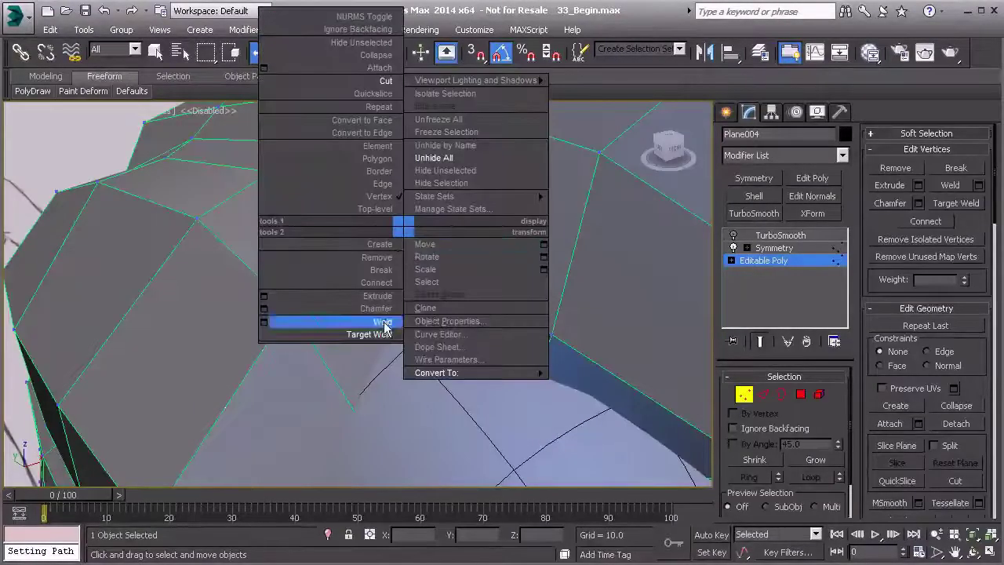
click(369, 269)
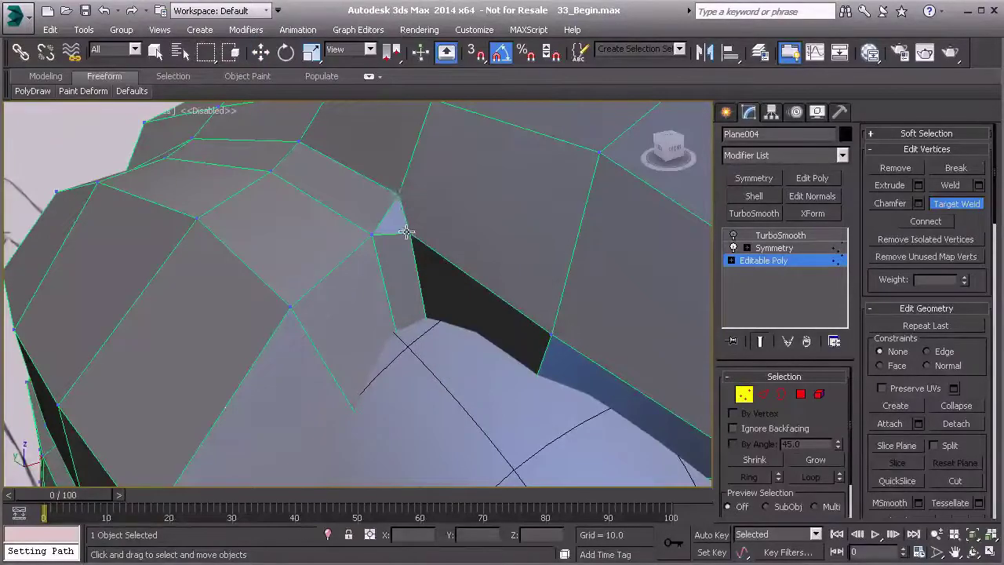
click(411, 233)
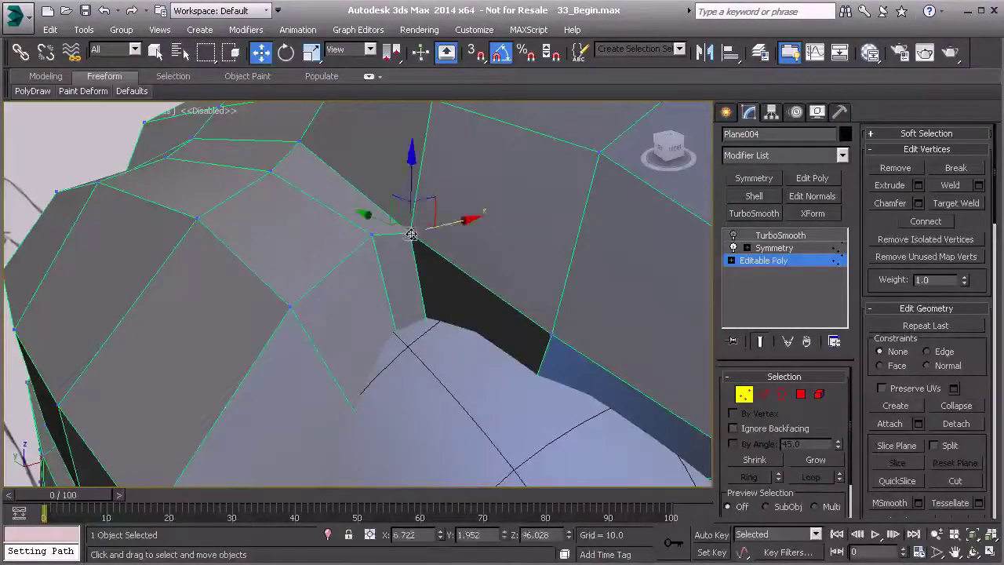
alt+middle_drag(413, 188, 467, 253)
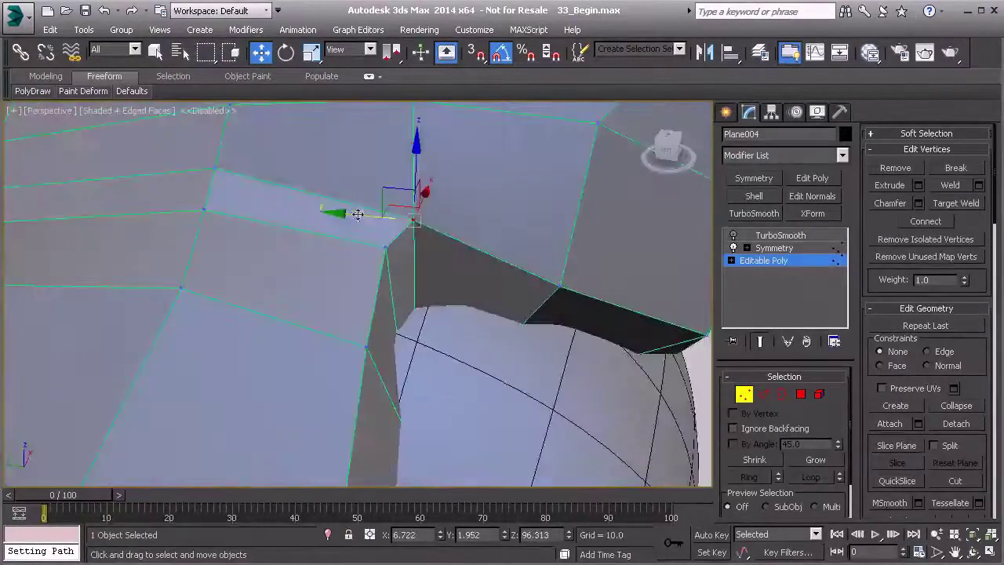
alt+middle_drag(357, 214, 392, 233)
- Connect the edges across the chamfered strip with 1 segment, adding a centre loop along the parting
key(2)
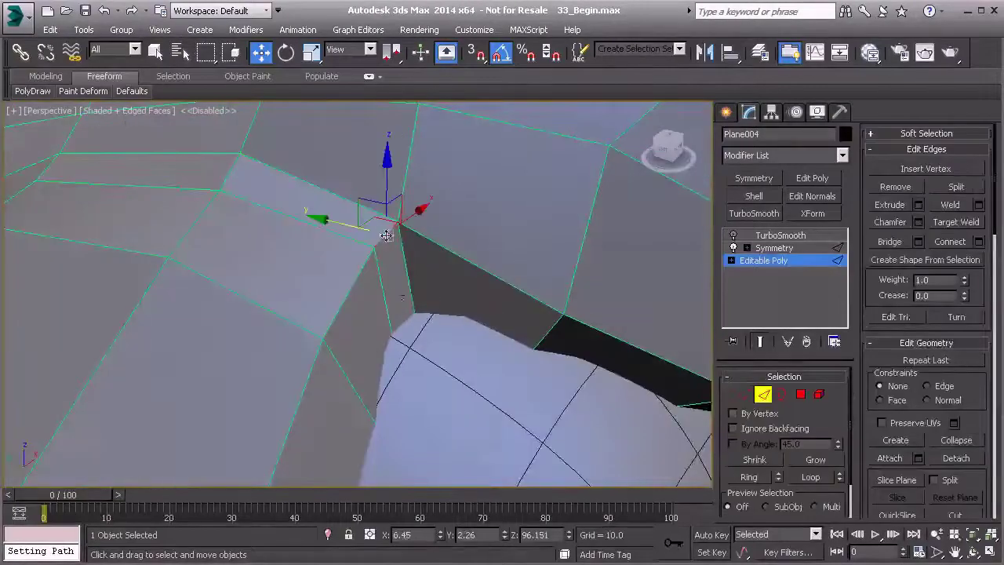
scroll(223, 189, down, 4)
alt+middle_drag(223, 188, 363, 242)
scroll(304, 286, down, 2)
mouse_move(327, 291)
alt+middle_down()
mouse_move(429, 318)
mouse_move(330, 287)
alt+middle_up()
click(979, 242)
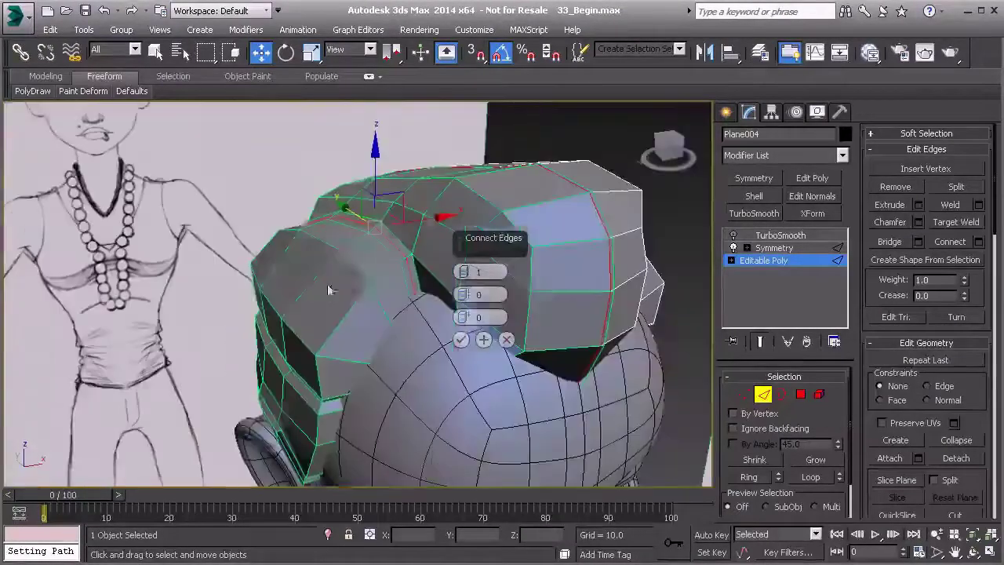
click(461, 341)
- Lower the new centre edge loop to sink a groove into the hair parting
alt+middle_drag(385, 218, 343, 285)
scroll(342, 284, up, 3)
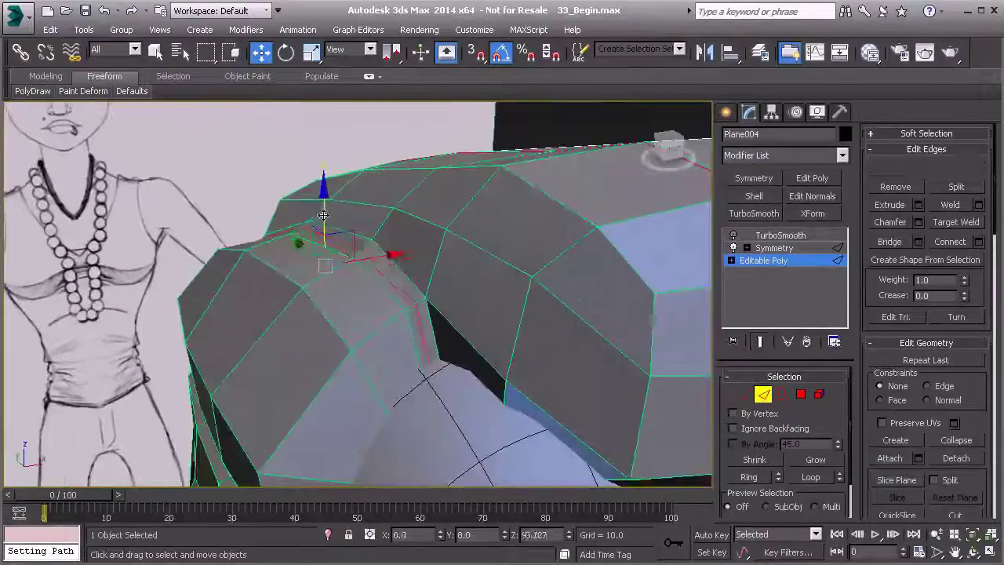
mouse_move(323, 215)
alt+middle_down()
mouse_move(345, 294)
mouse_move(287, 339)
alt+middle_up()
- Reposition the vertices at the rear end of the parting groove to shape where it closes
scroll(269, 385, up, 10)
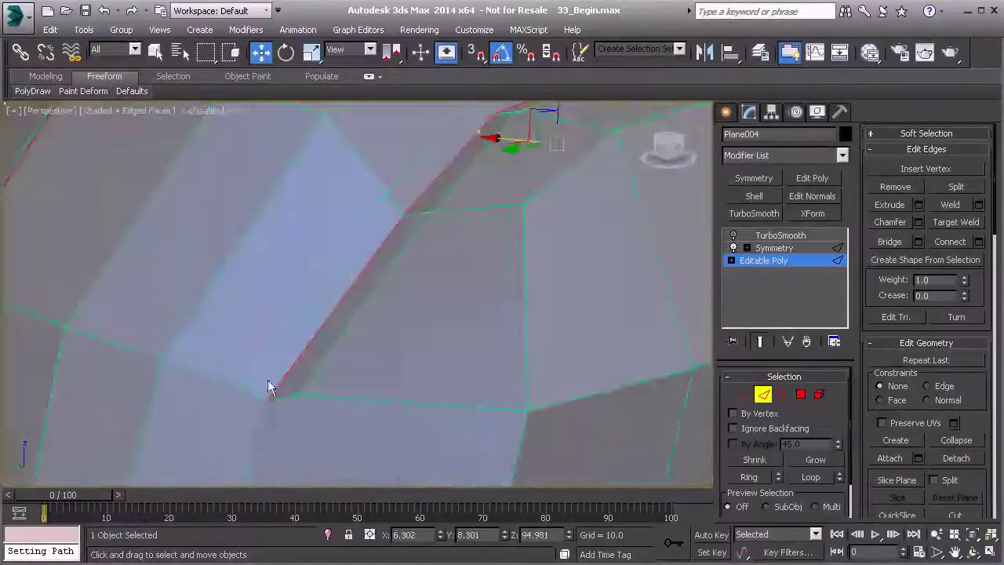
key(1)
alt+middle_drag(292, 320, 249, 384)
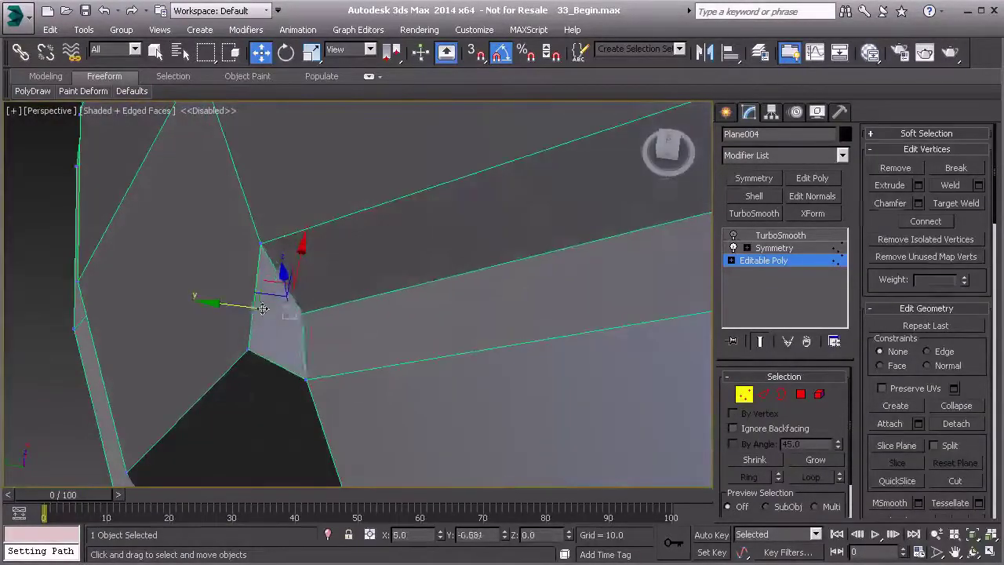
drag(263, 308, 276, 310)
alt+middle_drag(277, 312, 331, 345)
drag(308, 281, 331, 264)
alt+middle_drag(319, 292, 392, 240)
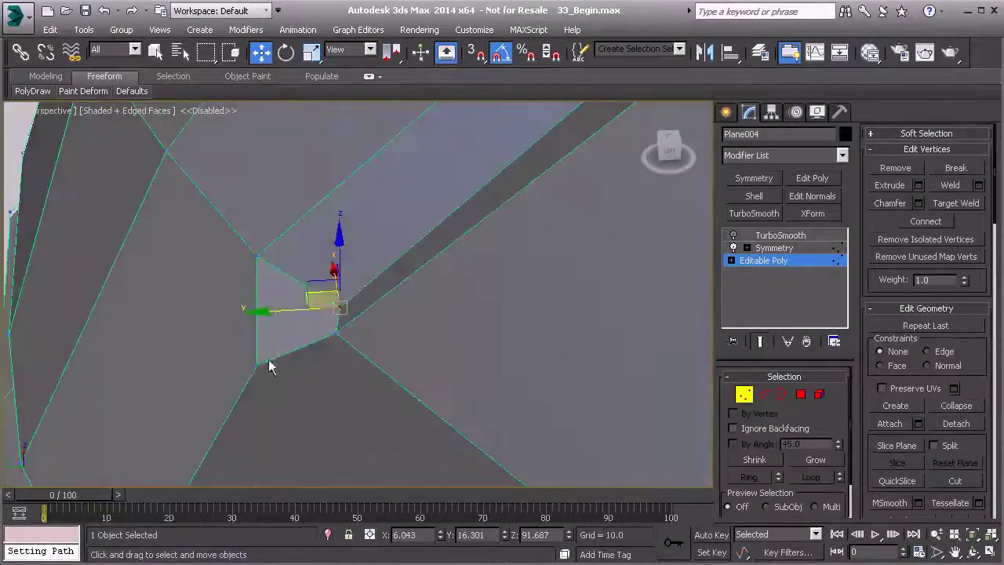
alt+middle_drag(269, 367, 306, 353)
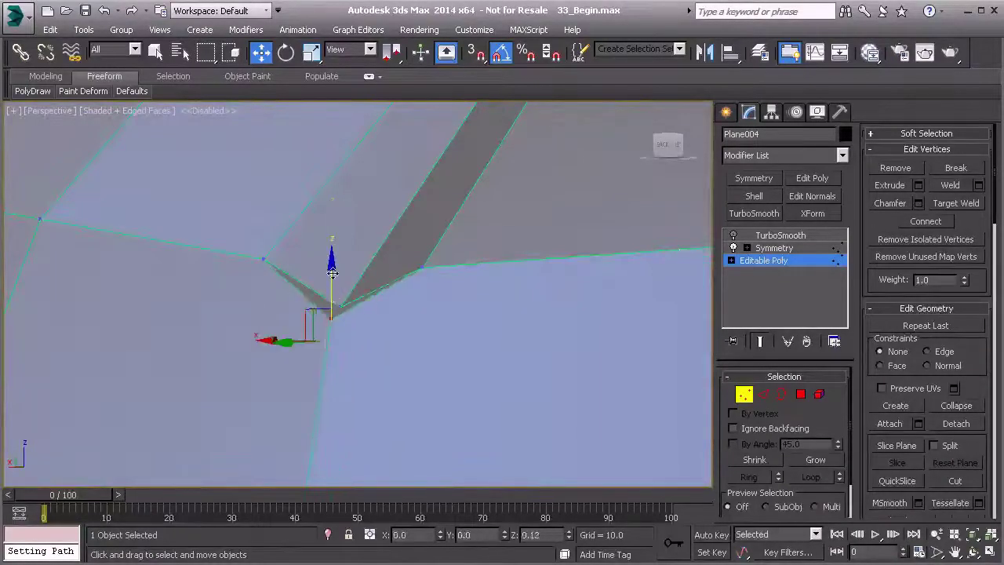
alt+middle_drag(350, 293, 298, 282)
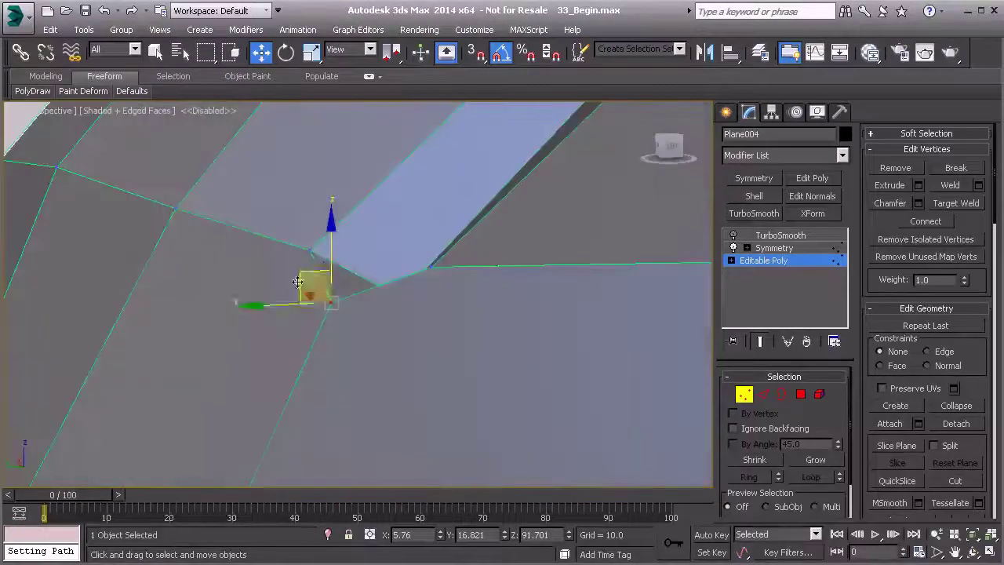
- Leave vertex editing, turn TurboSmooth back on and check the smoothed parting from several angles
scroll(352, 255, down, 5)
middle_drag(352, 255, 392, 330)
click(789, 259)
click(734, 235)
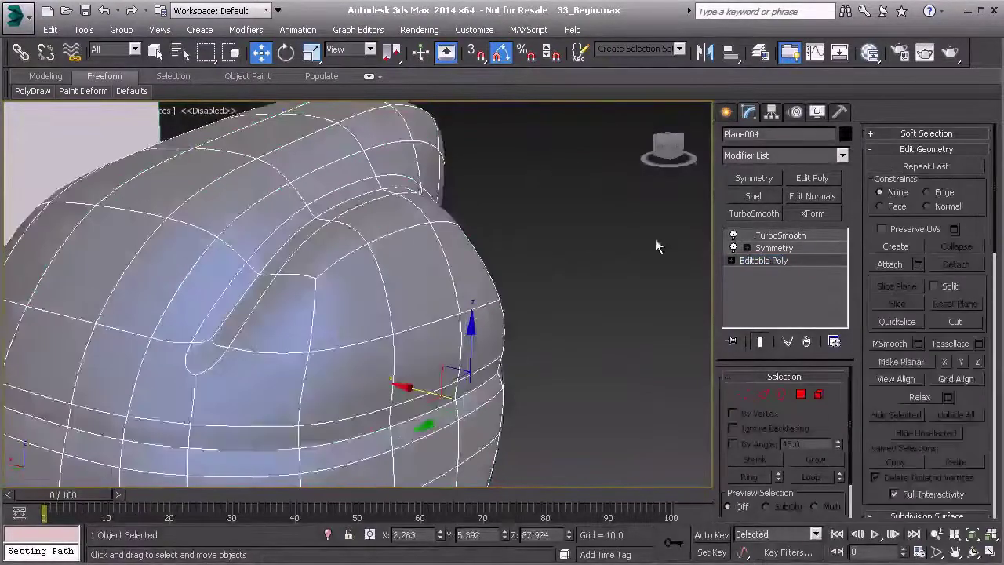
click(639, 242)
mouse_move(264, 314)
alt+middle_down()
mouse_move(179, 341)
mouse_move(156, 318)
mouse_move(128, 328)
mouse_move(274, 235)
mouse_move(273, 269)
mouse_move(254, 266)
mouse_move(320, 284)
mouse_move(283, 245)
alt+middle_up()
scroll(274, 243, up, 3)
scroll(254, 266, down, 4)
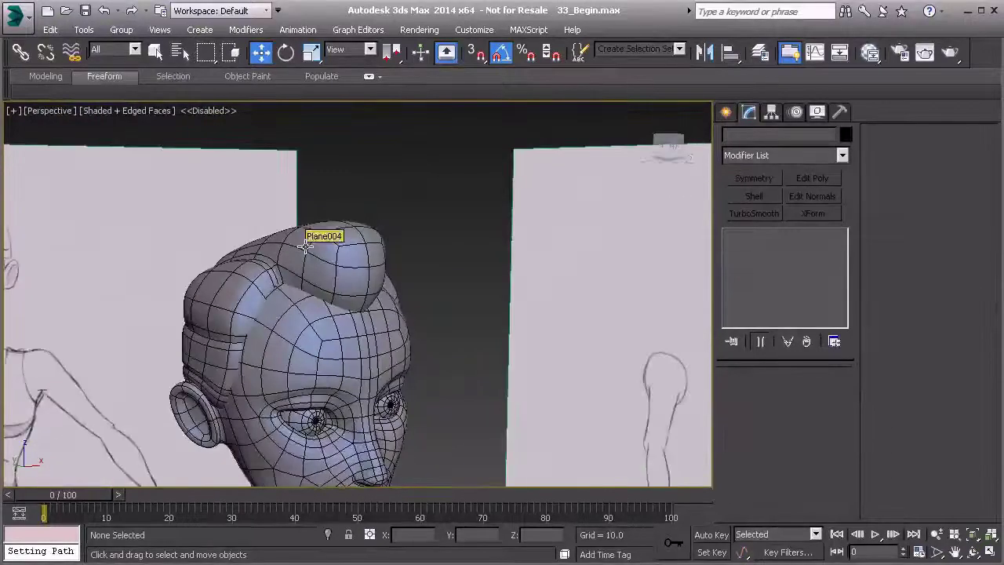
mouse_move(384, 205)
alt+middle_down()
mouse_move(359, 262)
mouse_move(327, 264)
mouse_move(466, 283)
mouse_move(556, 273)
mouse_move(515, 343)
mouse_move(225, 278)
mouse_move(225, 304)
mouse_move(491, 274)
mouse_move(441, 284)
mouse_move(329, 340)
mouse_move(336, 293)
mouse_move(395, 315)
mouse_move(298, 289)
mouse_move(376, 326)
mouse_move(531, 306)
mouse_move(366, 324)
mouse_move(367, 292)
mouse_move(318, 306)
alt+middle_up()
- Select the ring of edges across the top hair roll and add a curvature-following edge loop with Flow Connect
click(366, 292)
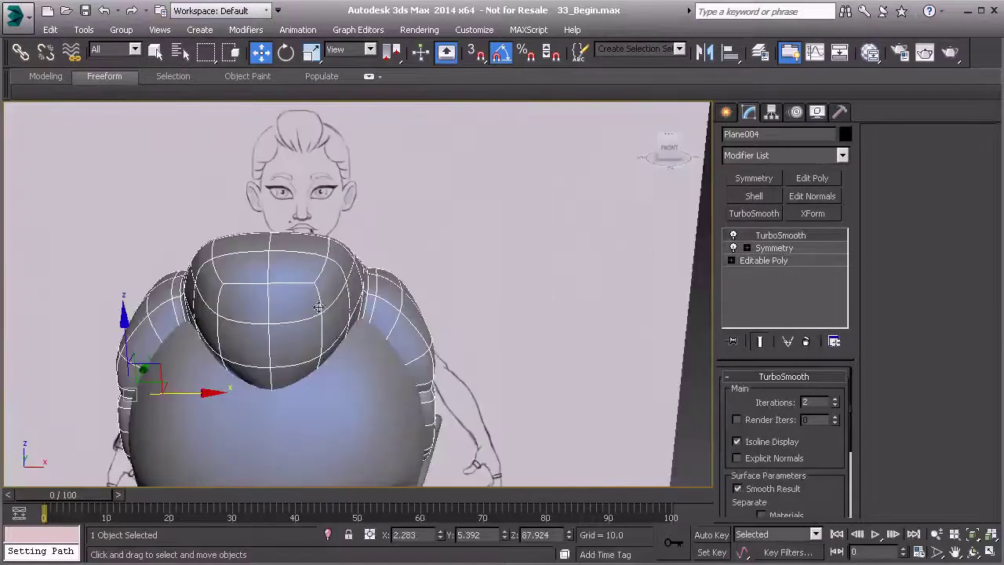
alt+middle_drag(249, 297, 335, 257)
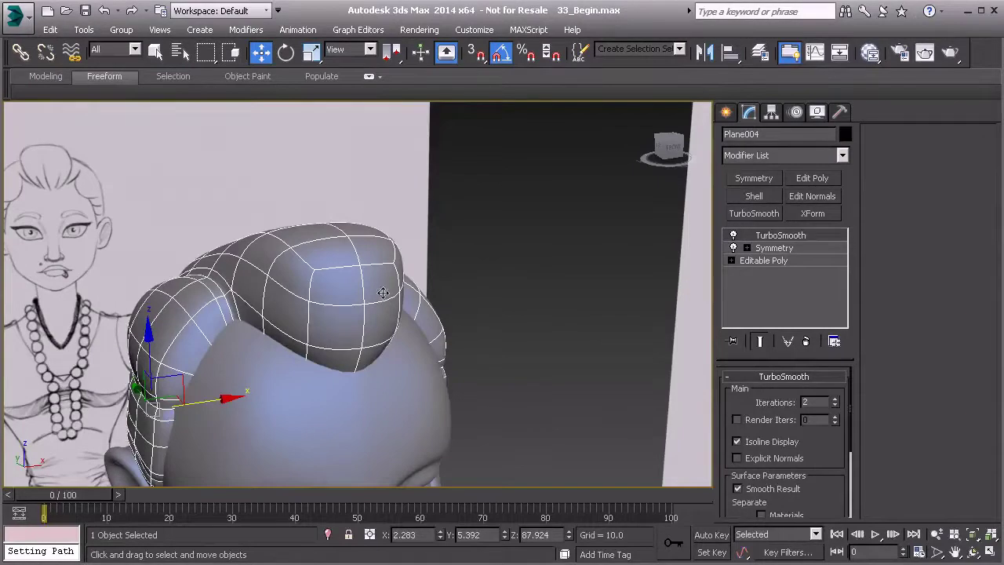
click(765, 260)
key(2)
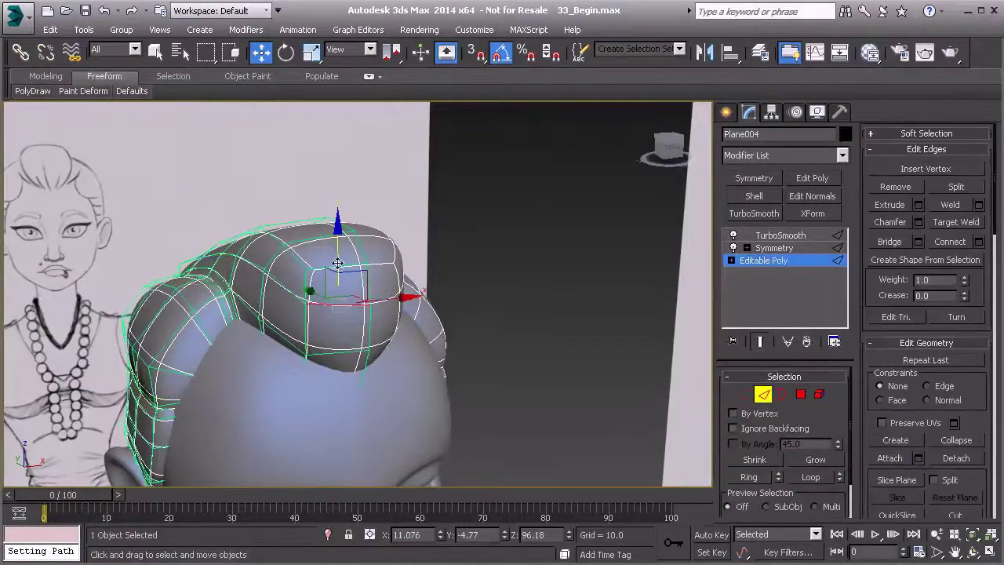
alt+middle_drag(337, 263, 726, 453)
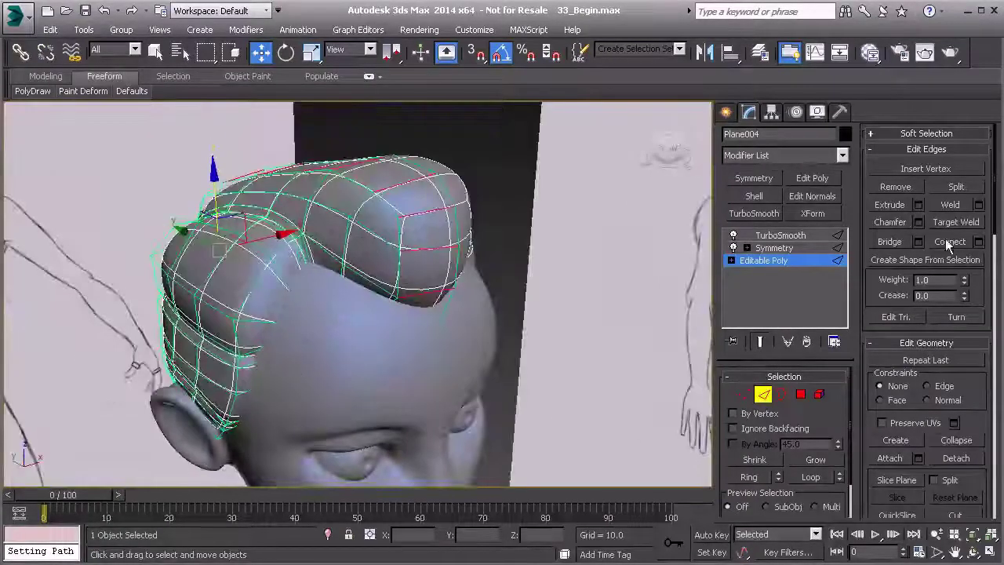
click(979, 241)
click(510, 344)
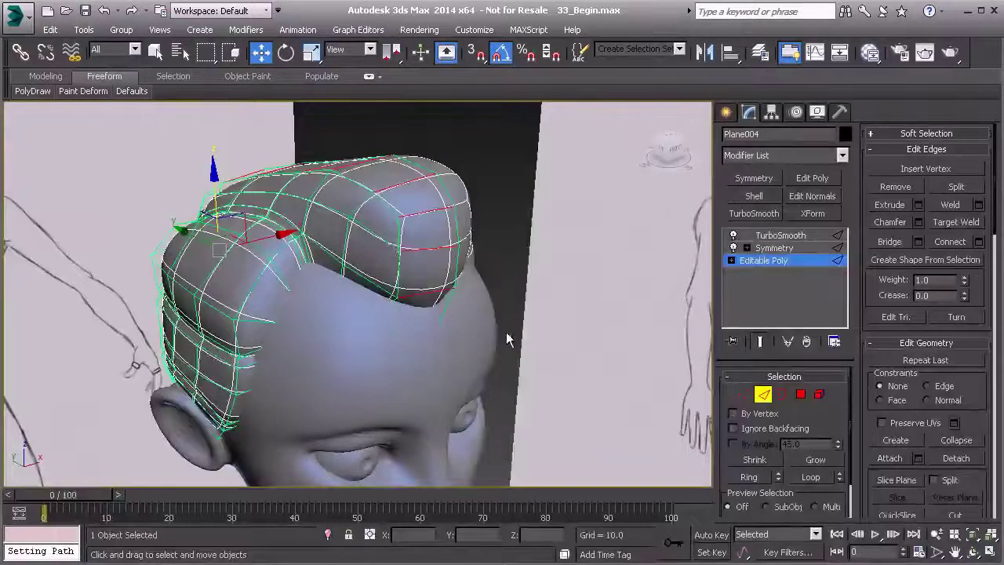
click(58, 78)
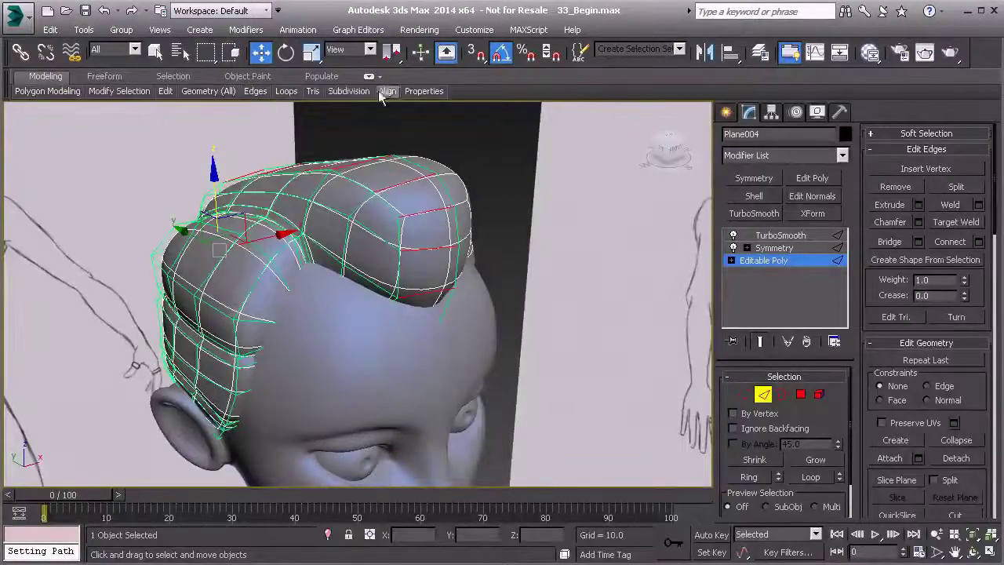
click(287, 91)
click(390, 123)
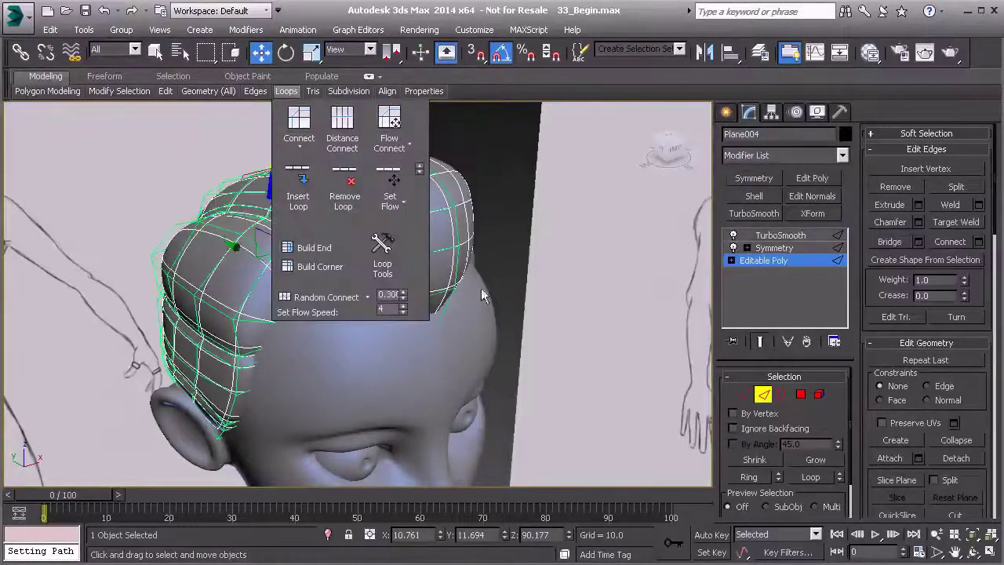
- Isolate the front edges of the loop on the top hair roll and adjust their position
middle_drag(482, 291, 554, 345)
alt+middle_drag(521, 297, 475, 290)
mouse_move(318, 265)
alt+middle_down()
mouse_move(354, 257)
mouse_move(385, 283)
mouse_move(402, 265)
mouse_move(368, 300)
alt+middle_up()
drag(131, 158, 338, 453)
alt+drag(386, 497, 384, 494)
mouse_move(358, 205)
alt+middle_down()
mouse_move(350, 238)
mouse_move(363, 228)
mouse_move(307, 271)
mouse_move(313, 222)
mouse_move(354, 243)
mouse_move(345, 291)
alt+middle_up()
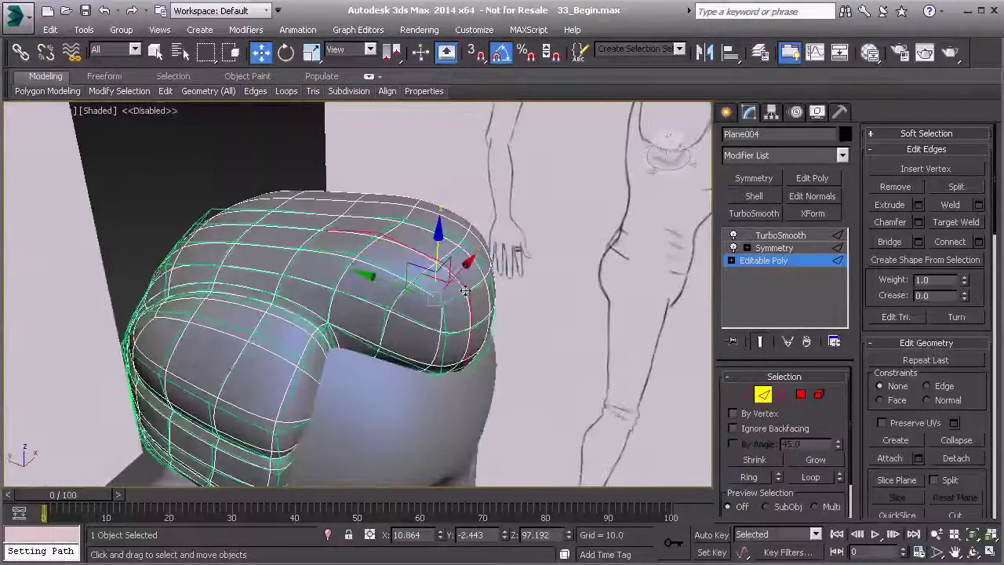
- Lower the selected edges of the new loop along the top of the hair roll
mouse_move(398, 245)
alt+middle_down()
mouse_move(412, 268)
mouse_move(375, 287)
mouse_move(357, 259)
mouse_move(363, 227)
mouse_move(433, 266)
mouse_move(327, 239)
alt+middle_up()
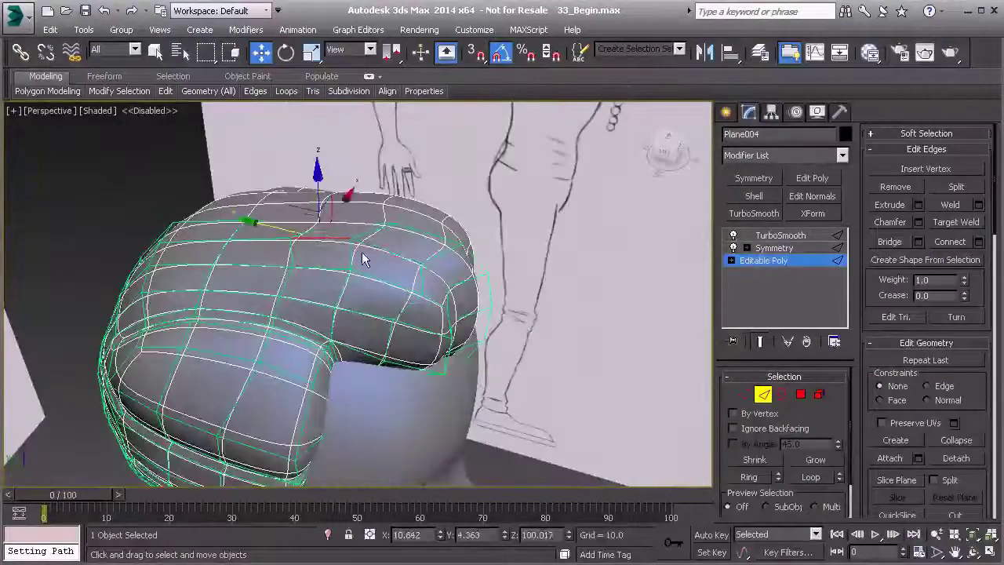
mouse_move(349, 192)
alt+middle_down()
mouse_move(377, 194)
mouse_move(353, 190)
alt+middle_up()
drag(353, 196, 353, 204)
alt+middle_drag(353, 206, 274, 263)
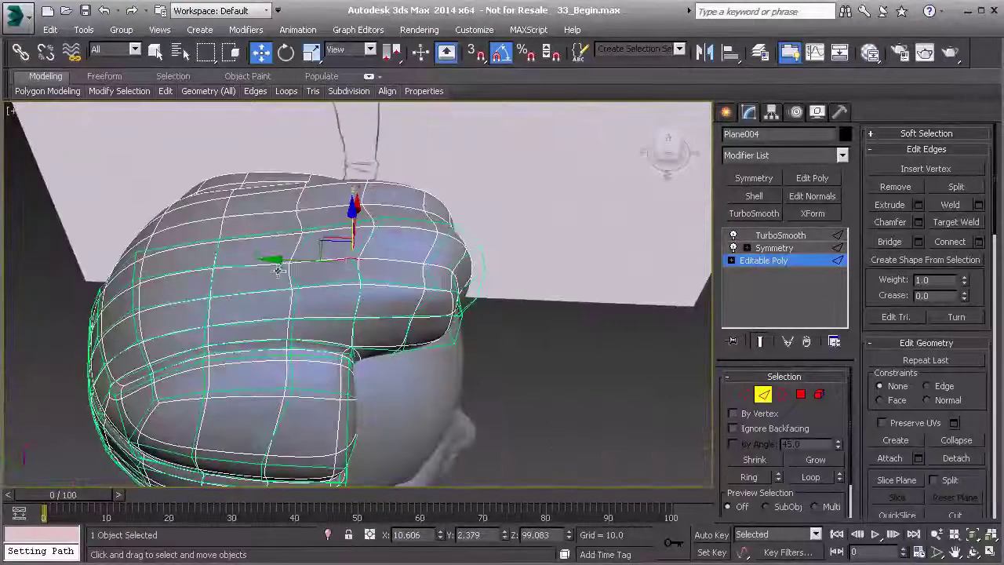
- Switch to vertex editing and slide the selected vertices on the top roll about 1.1 units forward along Y
key(1)
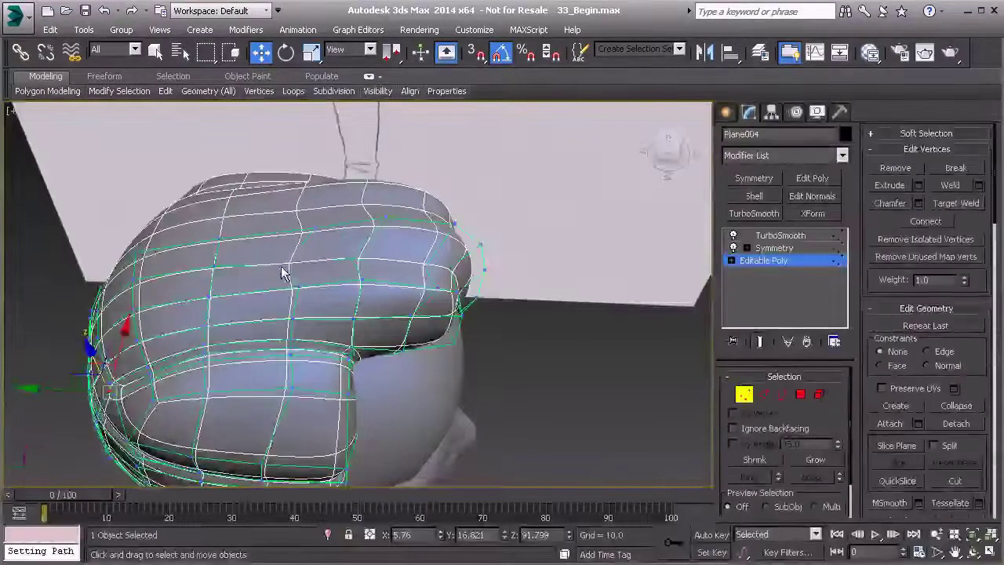
key(F3)
alt+middle_drag(282, 272, 288, 298)
click(285, 286)
drag(286, 282, 311, 283)
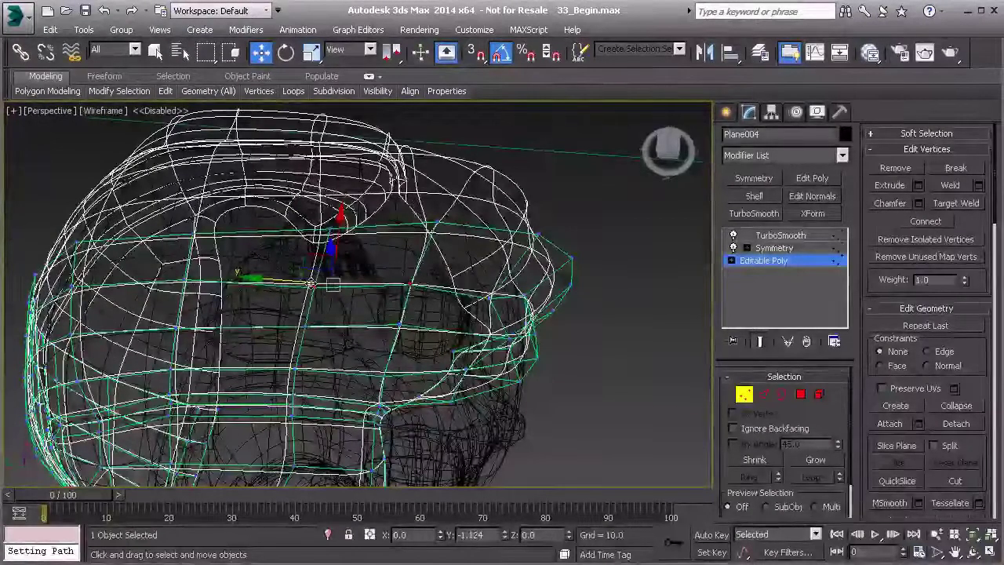
key(F3)
- Move the vertex on the outer side of the front roll slightly outward and down in the front view
mouse_move(315, 281)
alt+middle_down()
mouse_move(416, 225)
mouse_move(392, 231)
mouse_move(414, 249)
mouse_move(379, 314)
mouse_move(359, 306)
mouse_move(296, 328)
alt+middle_up()
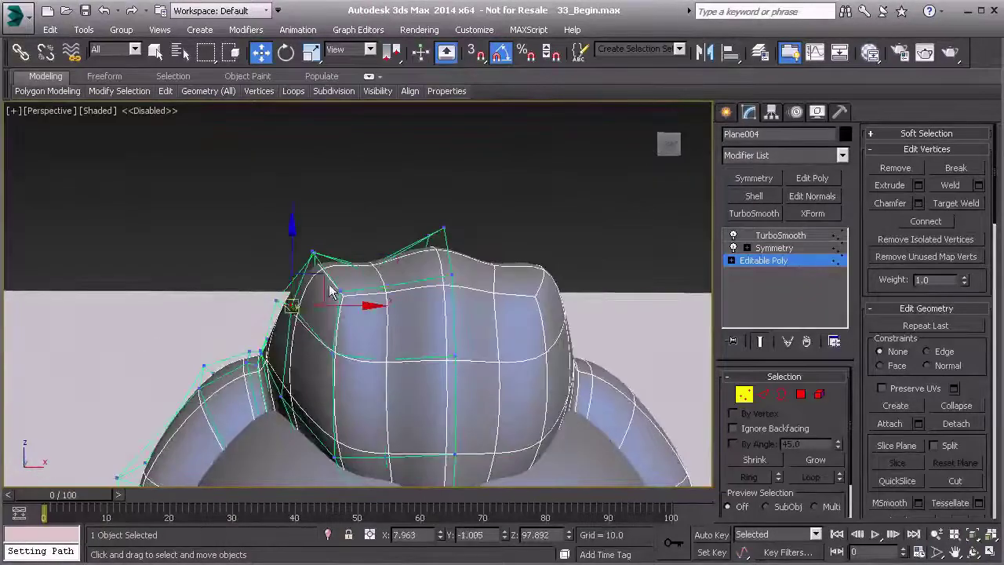
drag(318, 287, 317, 285)
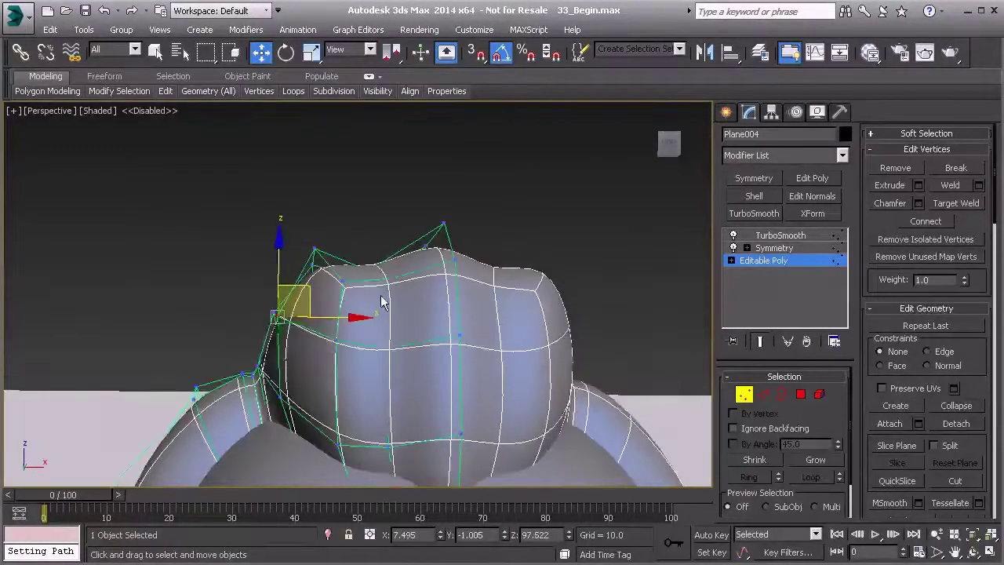
alt+middle_drag(399, 269, 445, 330)
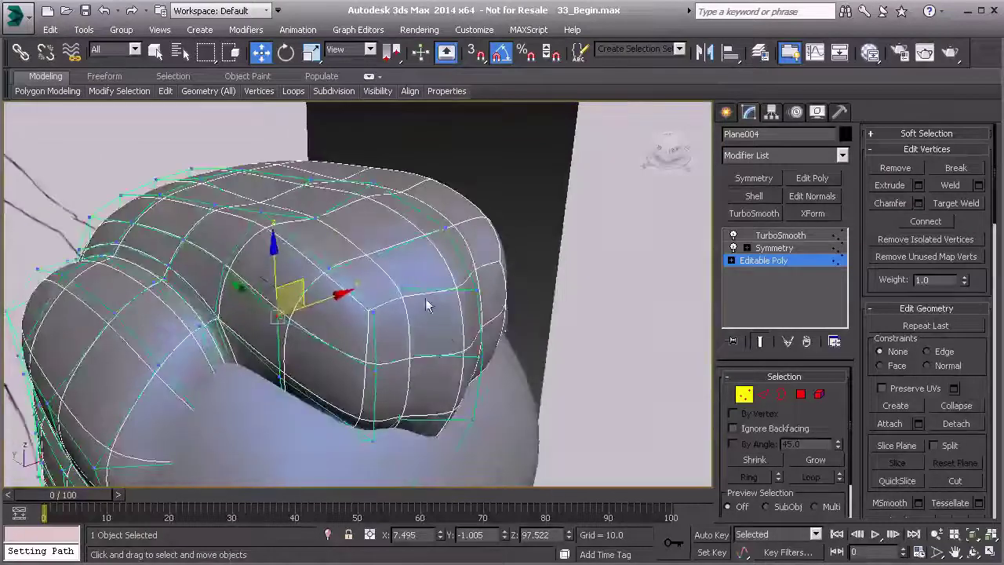
- Select the ring of edges beside the hair's centre line and add another edge loop with Flow Connect
key(2)
alt+middle_drag(435, 281, 352, 273)
click(335, 156)
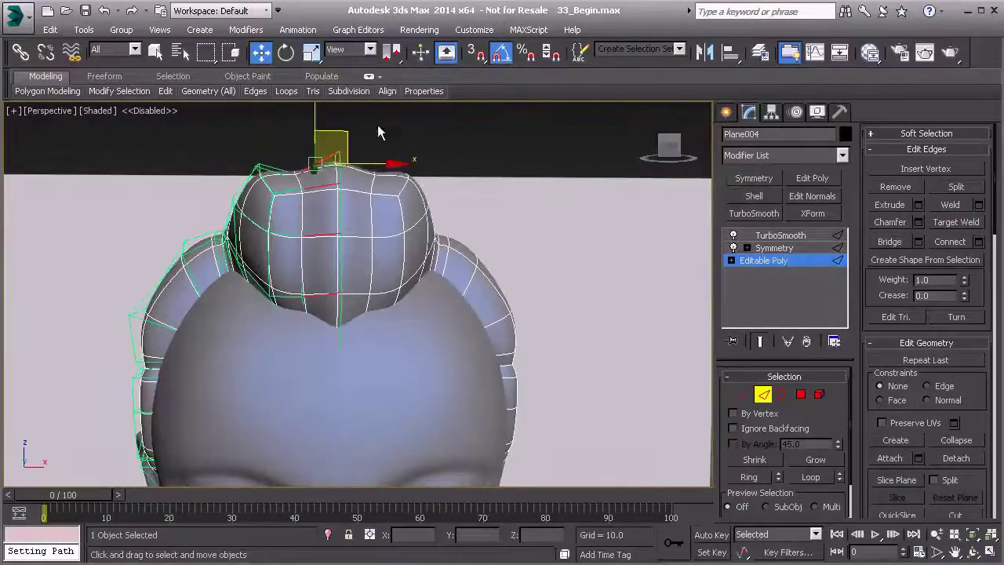
mouse_move(289, 98)
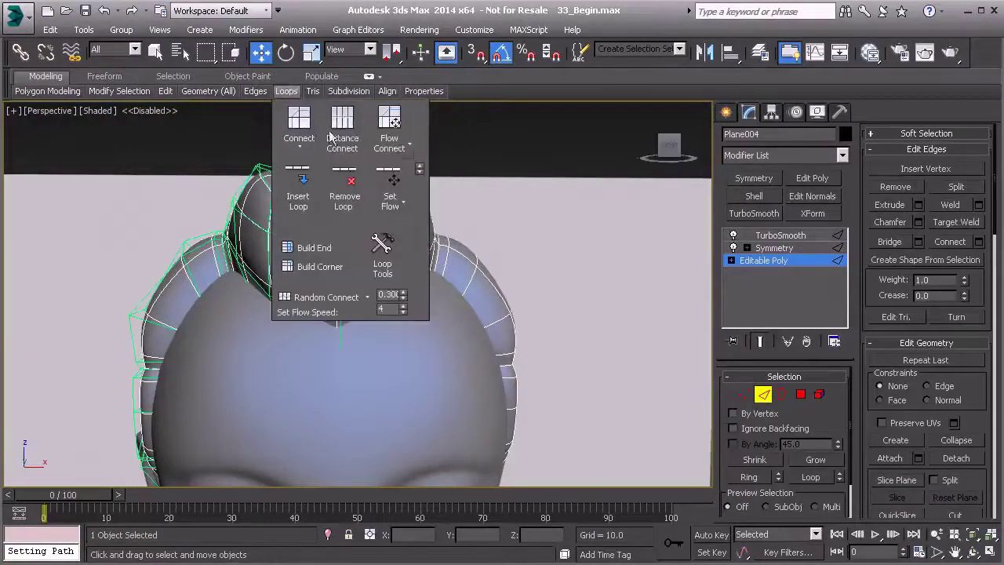
click(394, 124)
middle_drag(502, 187, 470, 307)
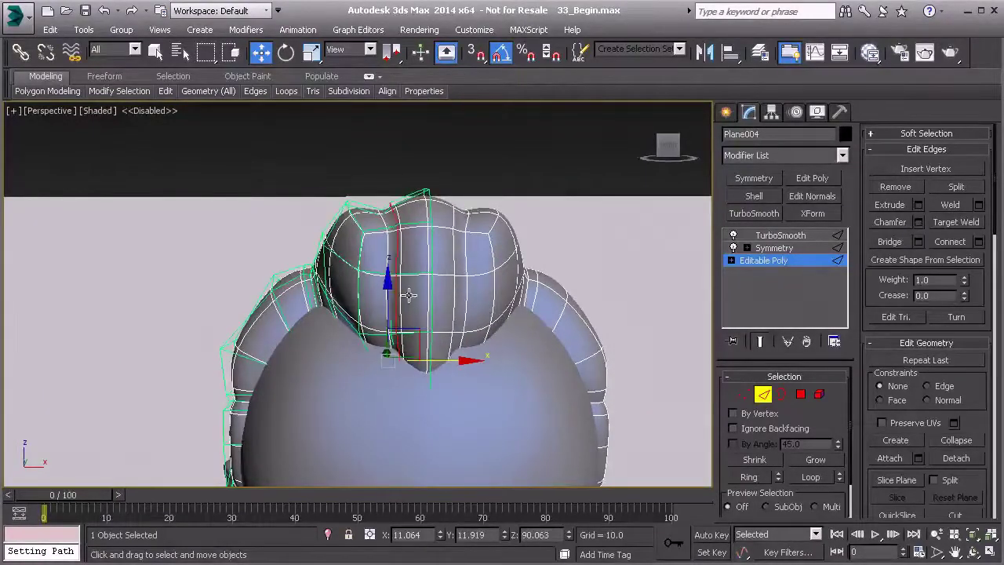
- Select the new loop beside the centre line and reduce the selection to its edges near the front of the roll
scroll(389, 229, up, 2)
mouse_move(389, 231)
alt+middle_down()
mouse_move(395, 278)
mouse_move(404, 261)
alt+middle_up()
ctrl+double_click(391, 315)
alt+middle_drag(397, 319, 328, 267)
scroll(525, 314, down, 3)
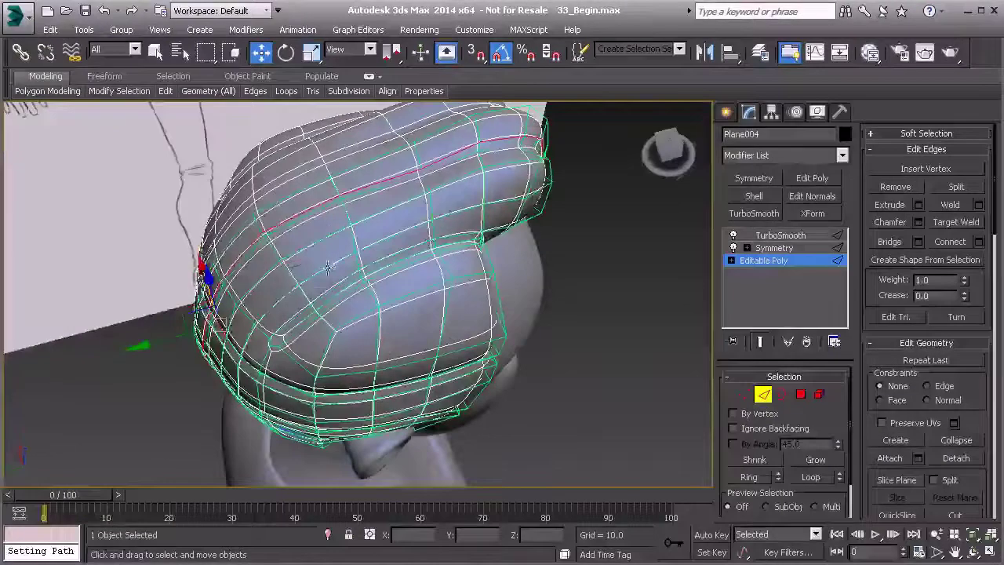
ctrl+click(242, 245)
alt+middle_drag(502, 213, 157, 193)
drag(183, 140, 363, 469)
alt+middle_drag(363, 469, 253, 288)
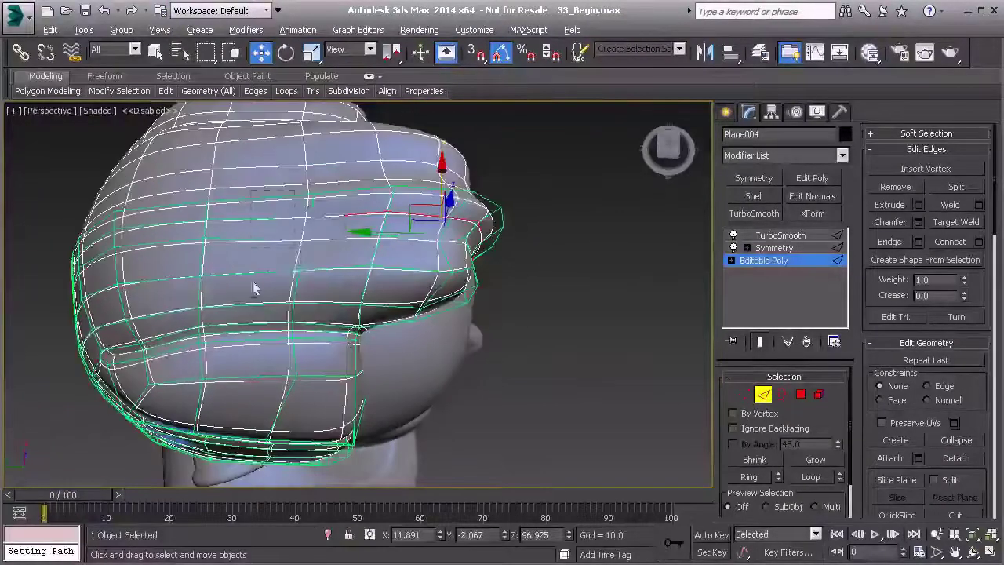
- Shift the front edges of the new loop sideways along X, away from the centre line
alt+middle_drag(433, 278, 340, 230)
click(469, 235)
alt+middle_drag(496, 237, 471, 252)
drag(527, 257, 518, 257)
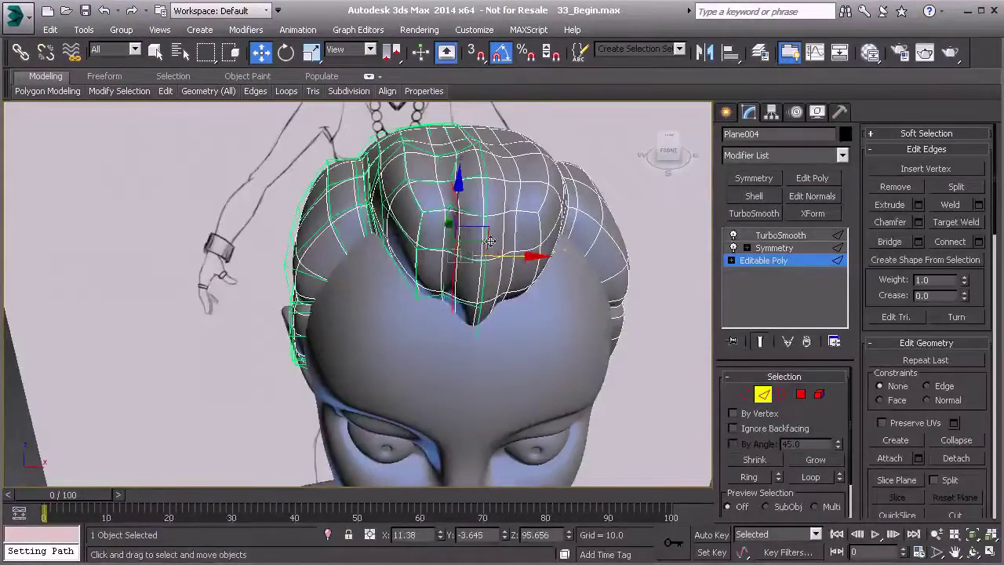
alt+middle_drag(445, 210, 393, 227)
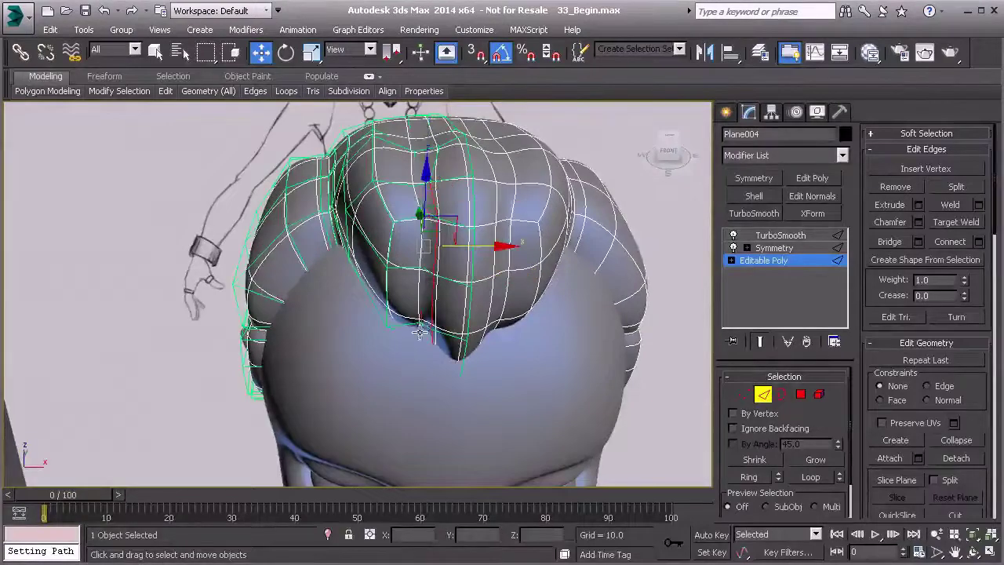
alt+middle_drag(419, 331, 425, 346)
mouse_move(475, 273)
alt+middle_down()
mouse_move(455, 275)
mouse_move(443, 309)
mouse_move(420, 290)
mouse_move(345, 304)
mouse_move(364, 304)
alt+middle_up()
- Switch to vertex editing and pull the outer side vertices of the front roll outward and a top vertex upward
key(1)
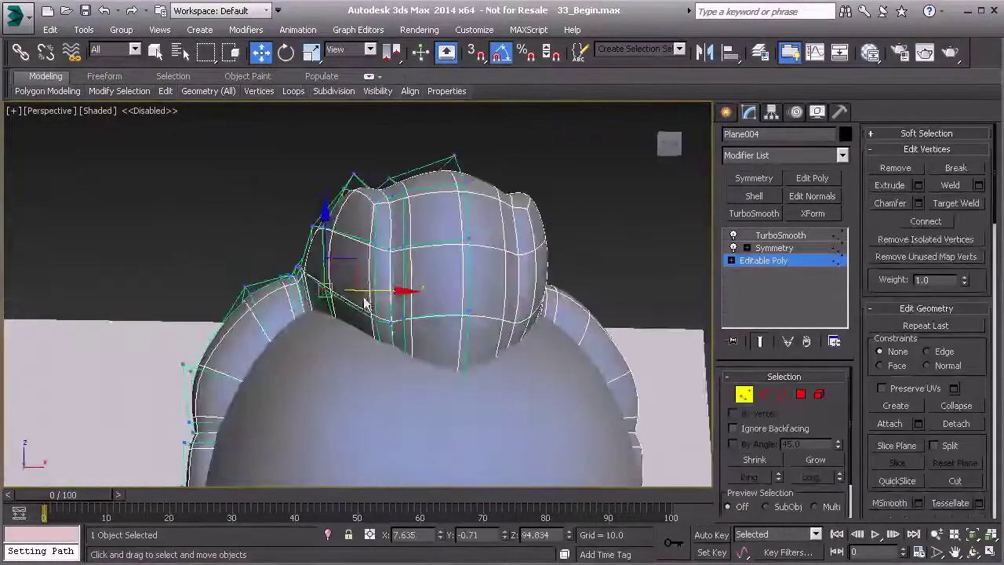
drag(354, 261, 339, 269)
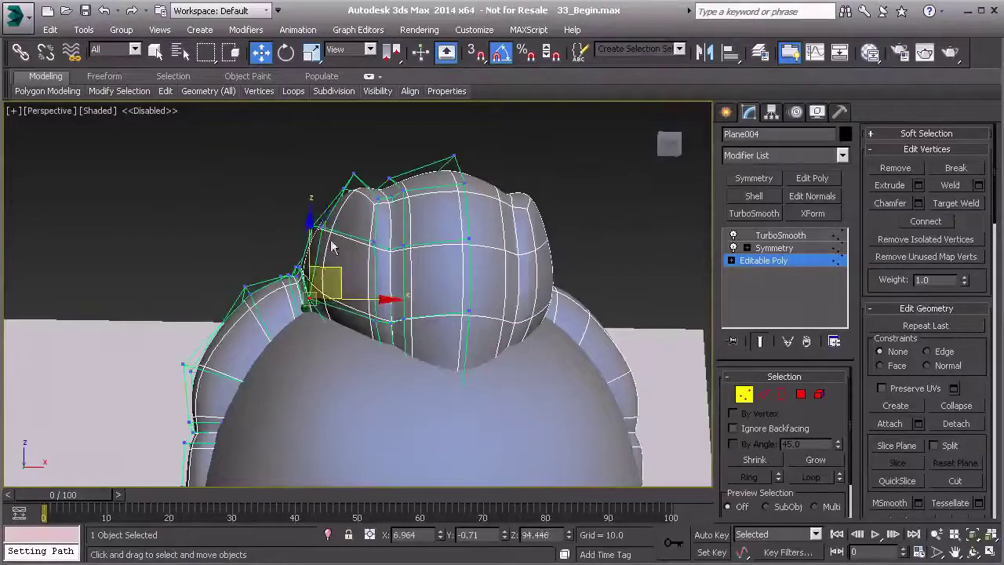
click(321, 226)
drag(350, 201, 337, 198)
alt+middle_drag(421, 257, 346, 181)
drag(380, 148, 371, 146)
alt+middle_drag(373, 149, 389, 164)
drag(389, 128, 391, 107)
- Shift a vertex at the front of the roll slightly sideways along X
alt+middle_drag(390, 112, 428, 210)
click(457, 263)
drag(397, 260, 408, 261)
mouse_move(476, 329)
alt+middle_down()
mouse_move(437, 337)
mouse_move(402, 302)
mouse_move(411, 255)
alt+middle_up()
click(434, 324)
- Return to the TurboSmooth level, deselect the hair and examine the smoothed grooves from above
click(780, 235)
alt+middle_drag(559, 217, 525, 226)
click(597, 208)
scroll(593, 240, down, 4)
alt+middle_drag(576, 296, 377, 295)
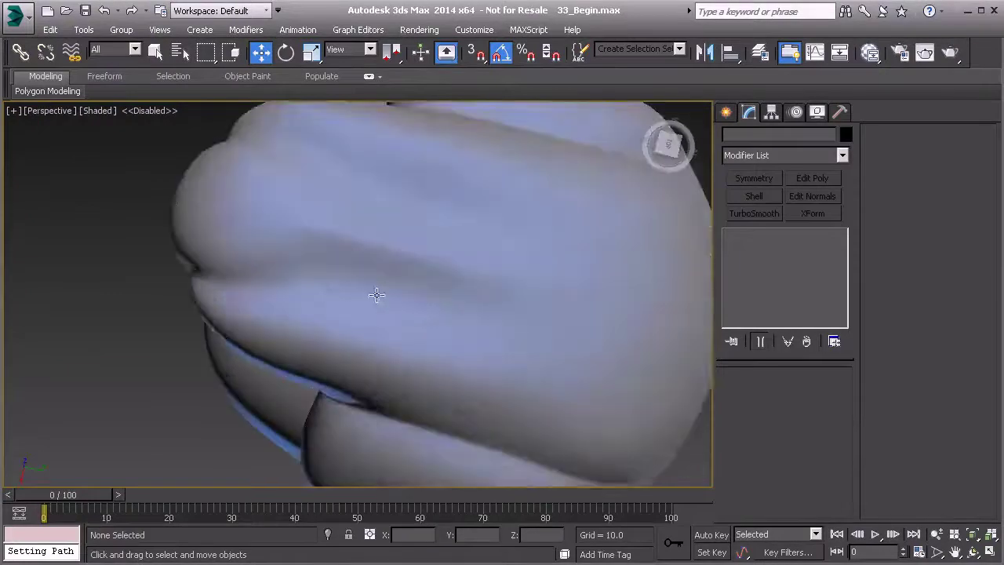
- Reselect the hair, enter vertex editing and reposition the groove vertices just behind the front roll
click(389, 281)
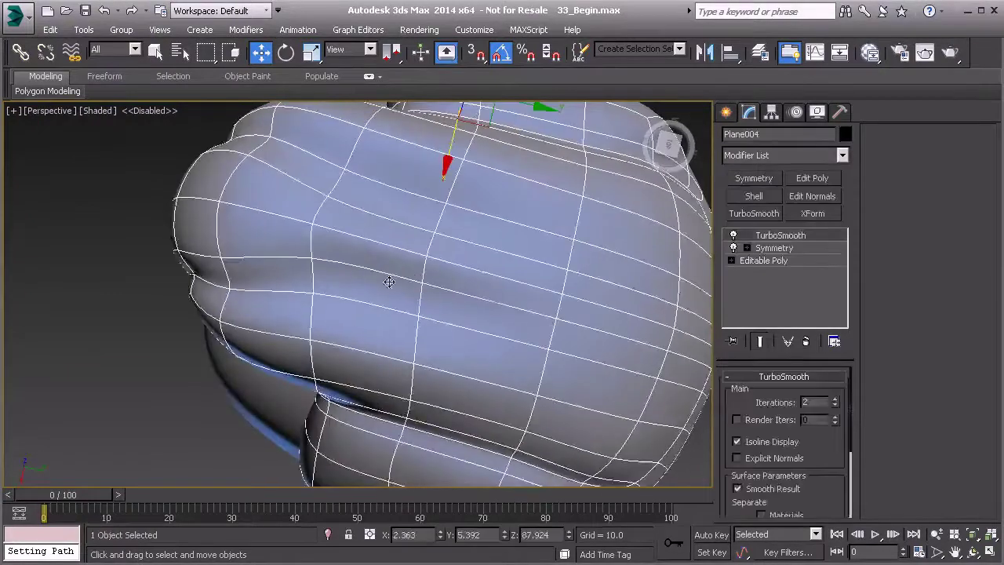
click(752, 261)
key(1)
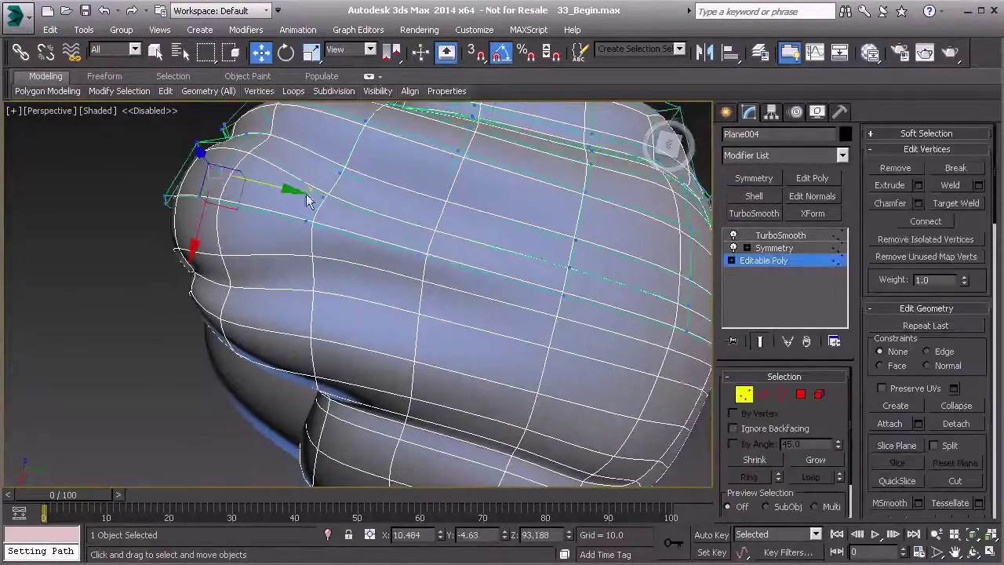
alt+middle_drag(311, 203, 314, 235)
click(321, 247)
drag(309, 299, 326, 247)
drag(316, 287, 320, 270)
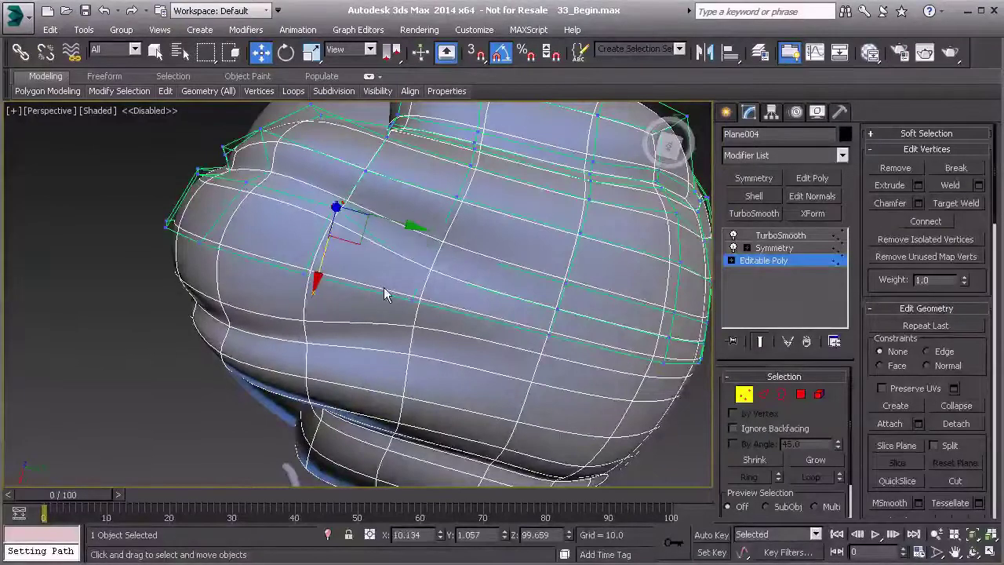
- Select the vertex further back on the groove and shift it about 0.8 units toward negative X
key(F3)
click(424, 276)
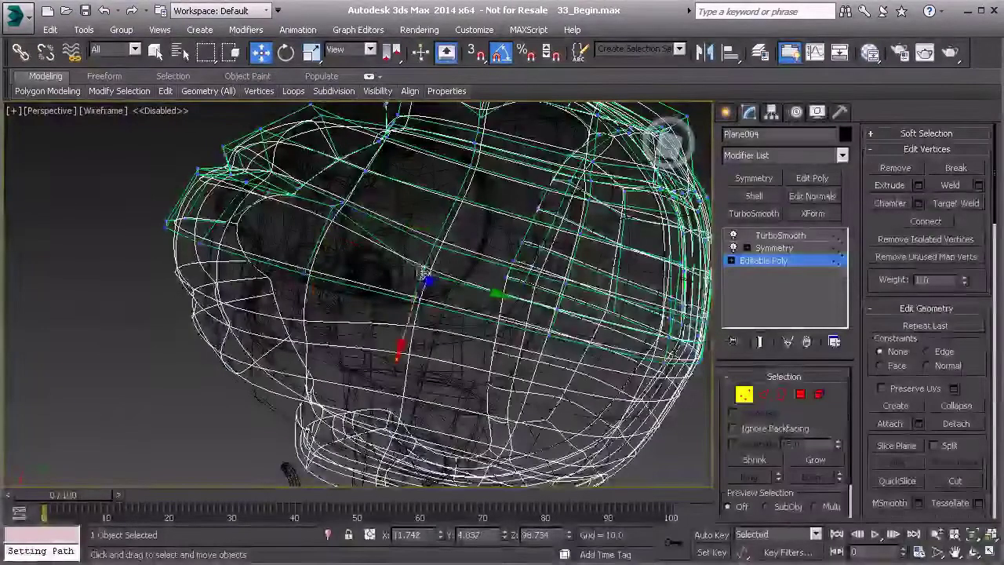
key(F3)
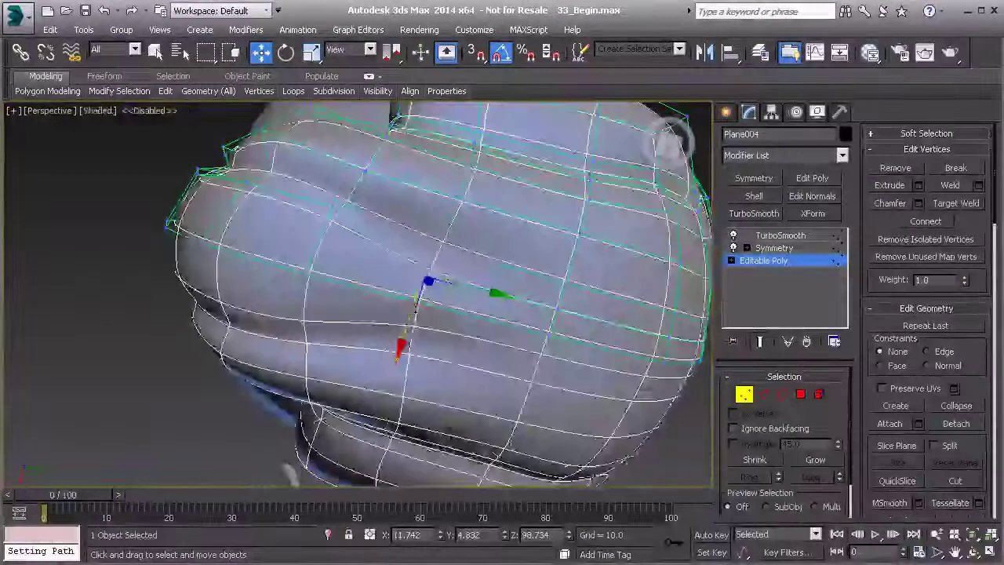
drag(412, 308, 409, 312)
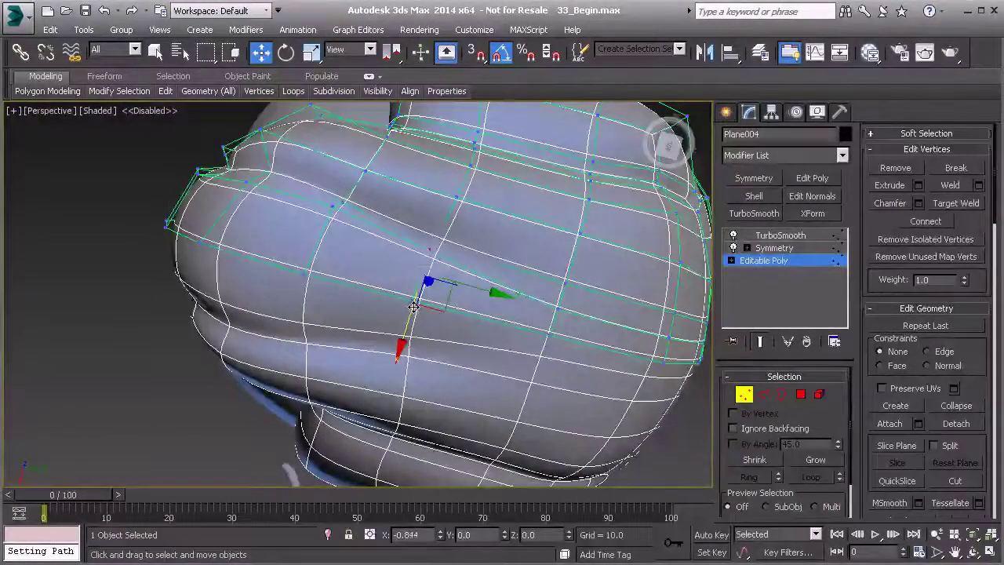
- Select the adjacent groove vertex in wireframe display and move it along X back in shaded display
key(F3)
click(434, 257)
scroll(434, 258, up, 6)
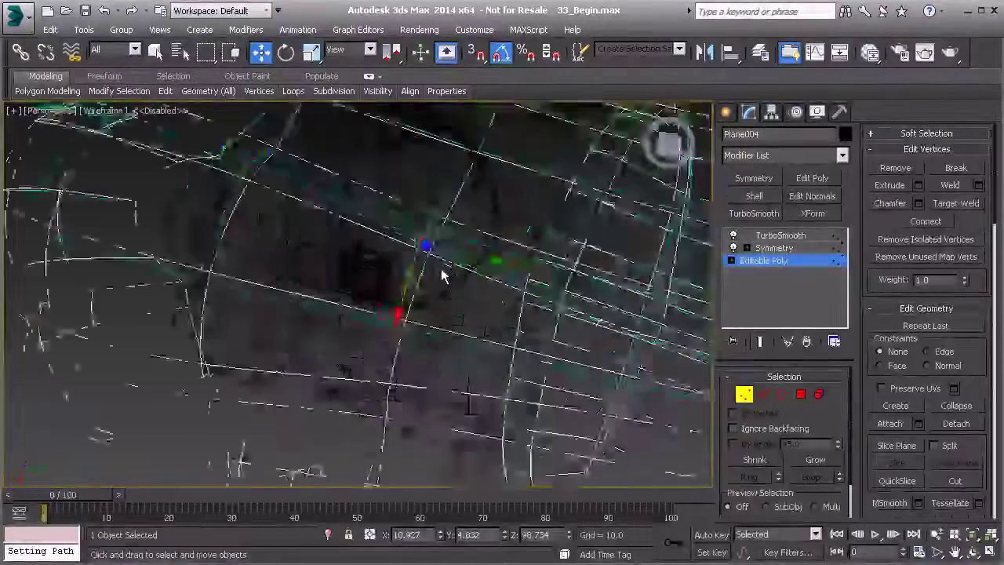
click(420, 196)
scroll(411, 217, down, 3)
key(F3)
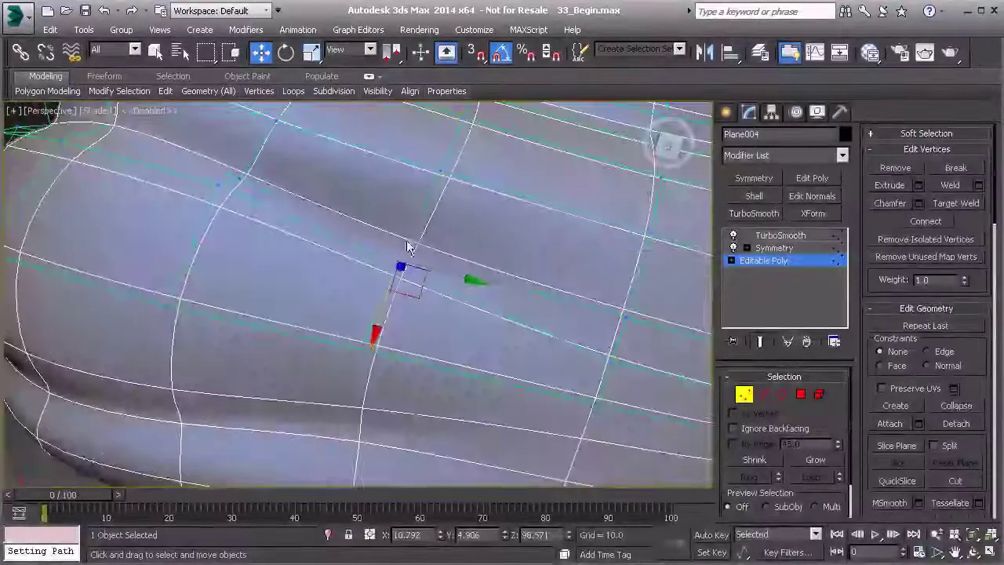
drag(376, 323, 532, 333)
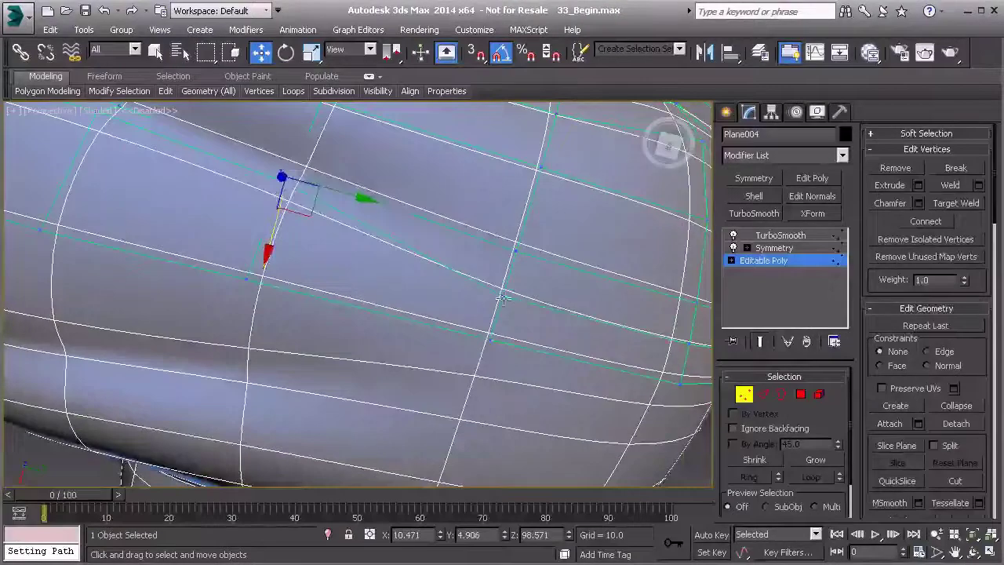
- Move the two vertices near the groove's rear end along X to continue its line toward the back
drag(487, 362, 575, 343)
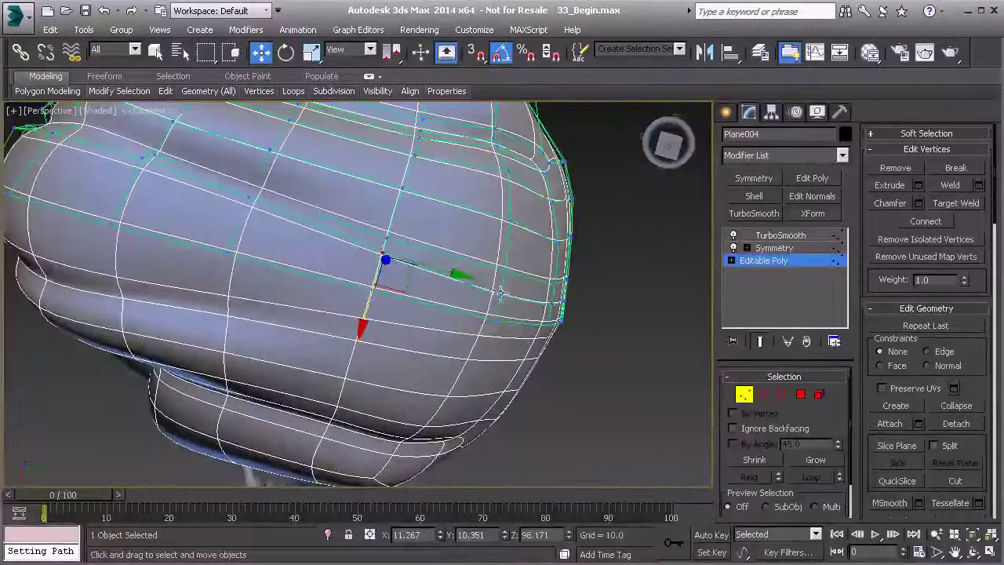
click(499, 298)
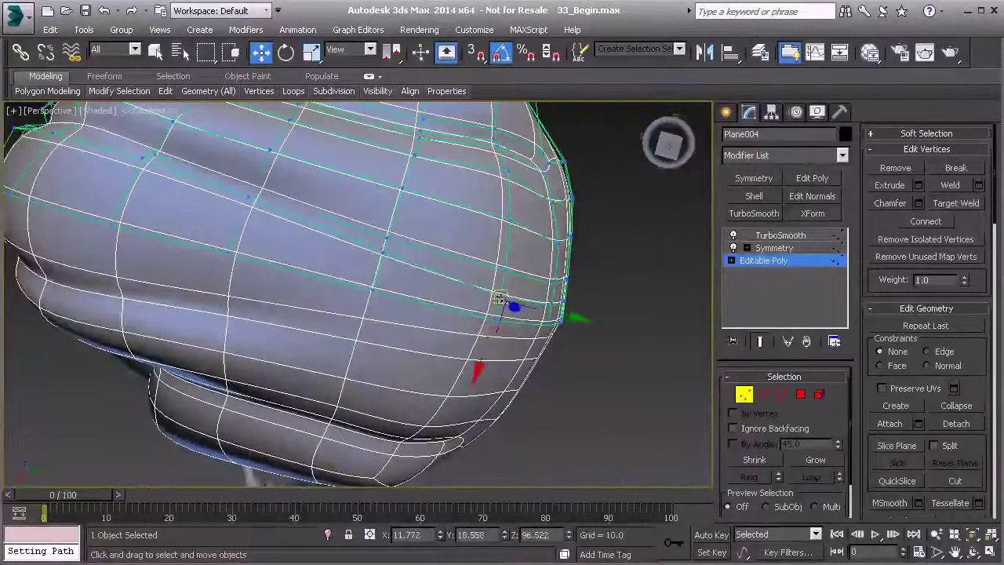
drag(485, 353, 487, 342)
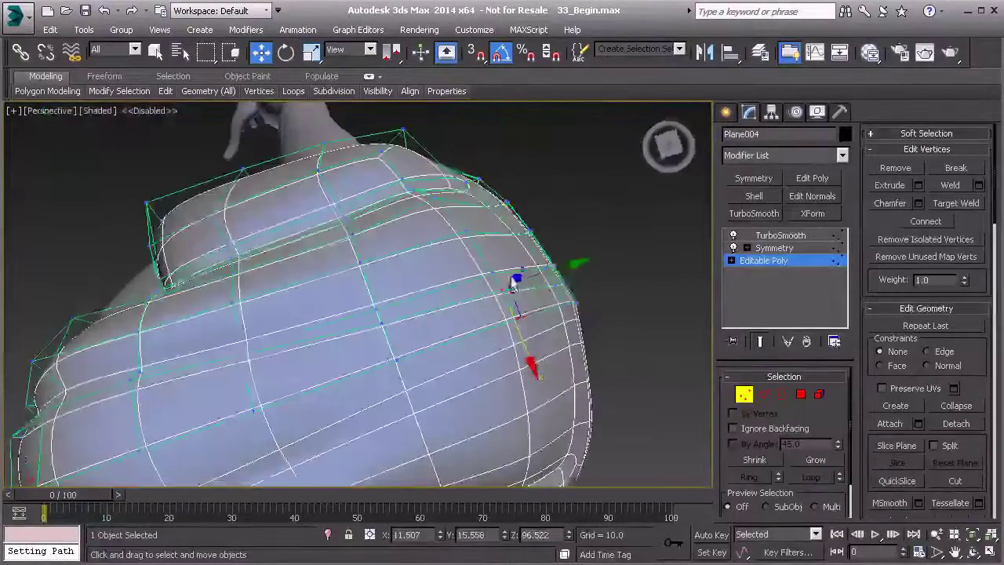
- Leave vertex editing, deselect the hair and examine the smoothed grooves from behind and above
key(1)
click(617, 232)
scroll(580, 271, down, 3)
mouse_move(561, 290)
alt+middle_down()
mouse_move(540, 305)
mouse_move(455, 256)
mouse_move(540, 222)
mouse_move(480, 237)
mouse_move(570, 282)
mouse_move(525, 236)
mouse_move(482, 215)
mouse_move(437, 218)
alt+middle_up()
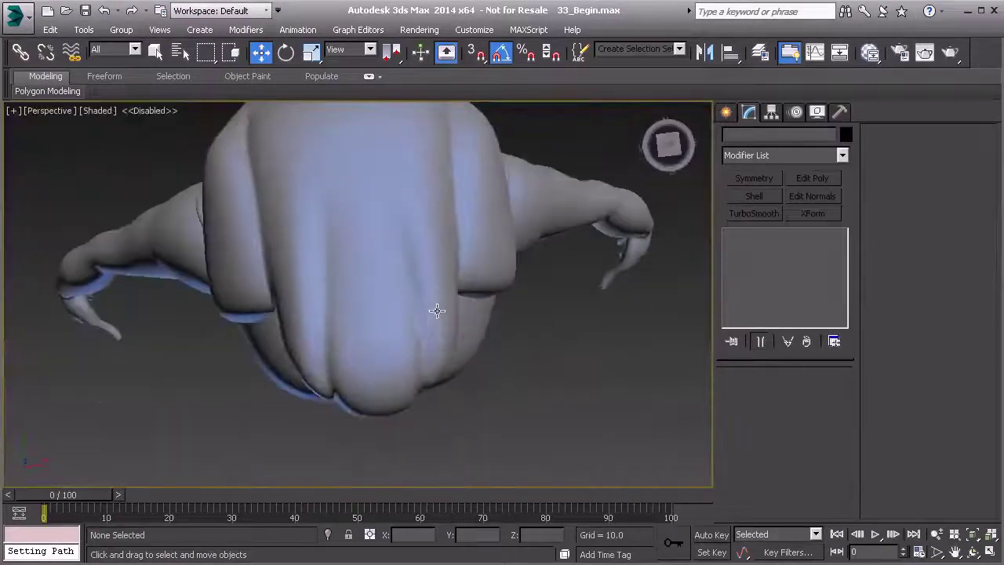
alt+middle_drag(432, 306, 371, 314)
- Return to the Editable Poly level in edge editing and reposition the edge at the front roll's lower outer corner
click(774, 261)
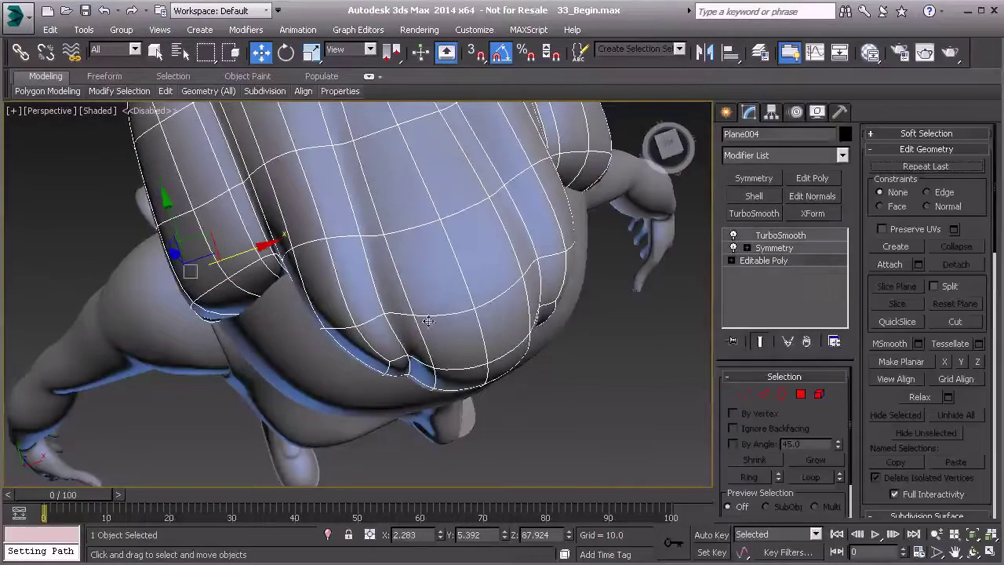
click(743, 394)
alt+middle_drag(337, 336, 452, 242)
key(2)
click(506, 238)
drag(425, 228, 431, 265)
alt+middle_drag(432, 266, 702, 268)
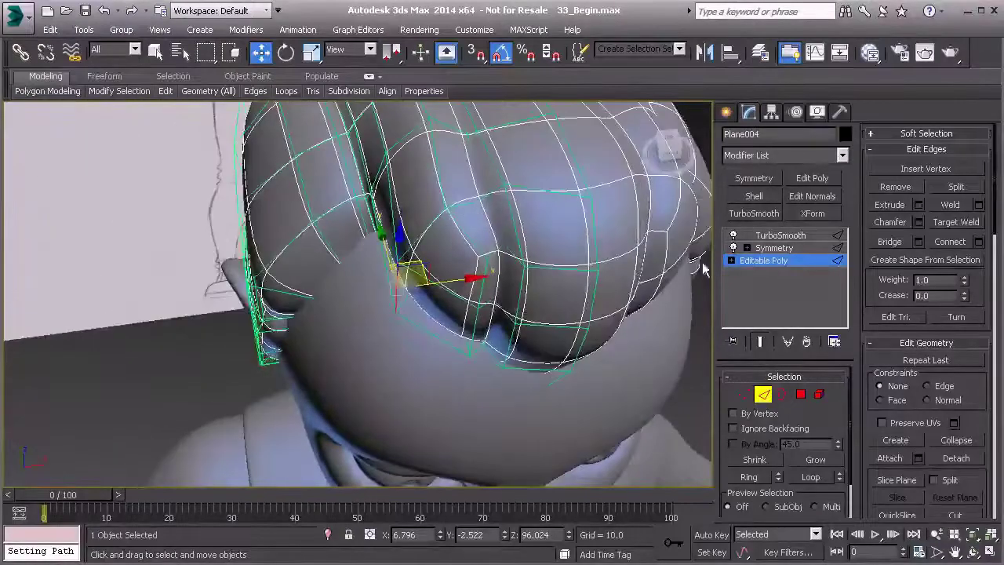
- Leave edge editing, deselect the hair and compare its profile with the reference sketch from the side
key(2)
scroll(518, 267, down, 3)
middle_drag(505, 271, 602, 225)
click(624, 283)
scroll(468, 283, down, 3)
scroll(313, 315, down, 4)
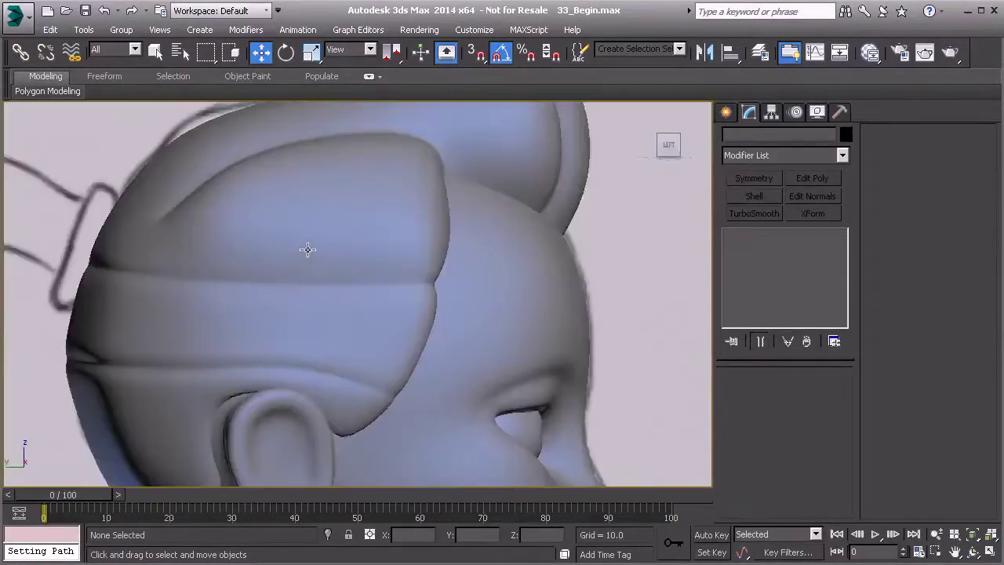
- Draw a five-vertex line spline along the middle of the sketched ponytail, from the back of the head to the tip
scroll(505, 301, down, 4)
mouse_move(293, 250)
middle_down()
mouse_move(504, 300)
mouse_move(345, 279)
mouse_move(382, 289)
mouse_move(373, 272)
middle_up()
click(726, 111)
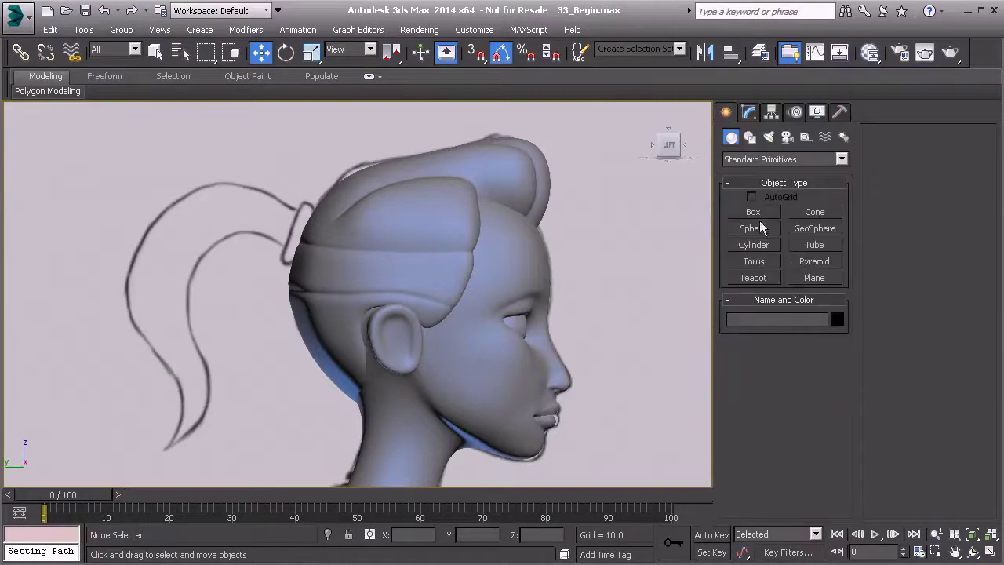
click(749, 136)
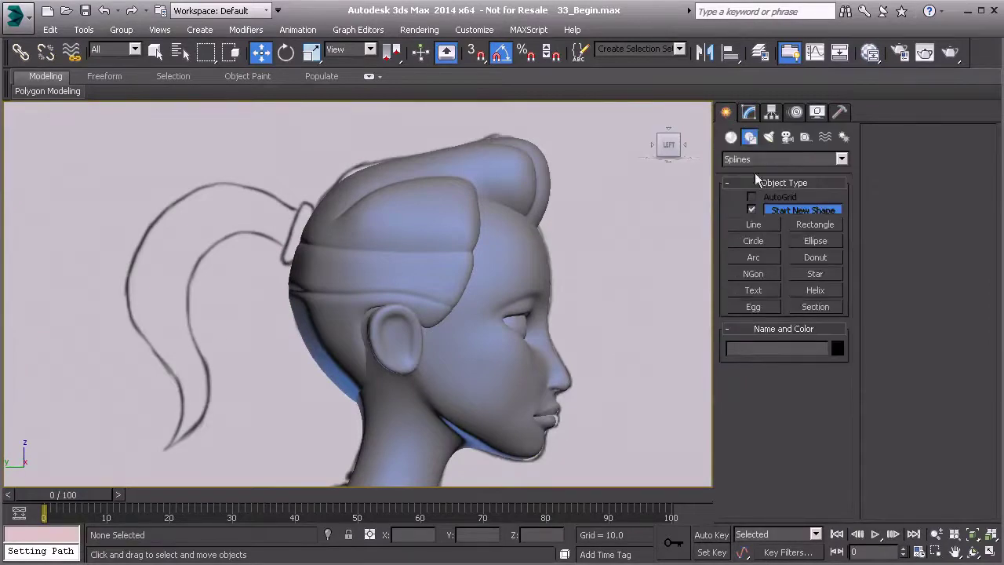
click(755, 225)
click(304, 236)
click(234, 208)
click(151, 277)
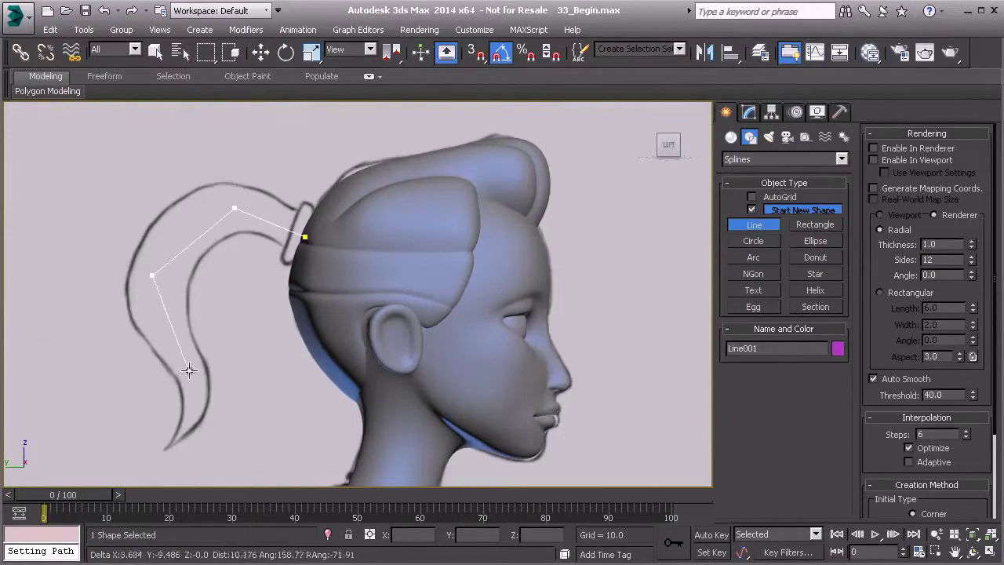
click(166, 448)
right_click(167, 447)
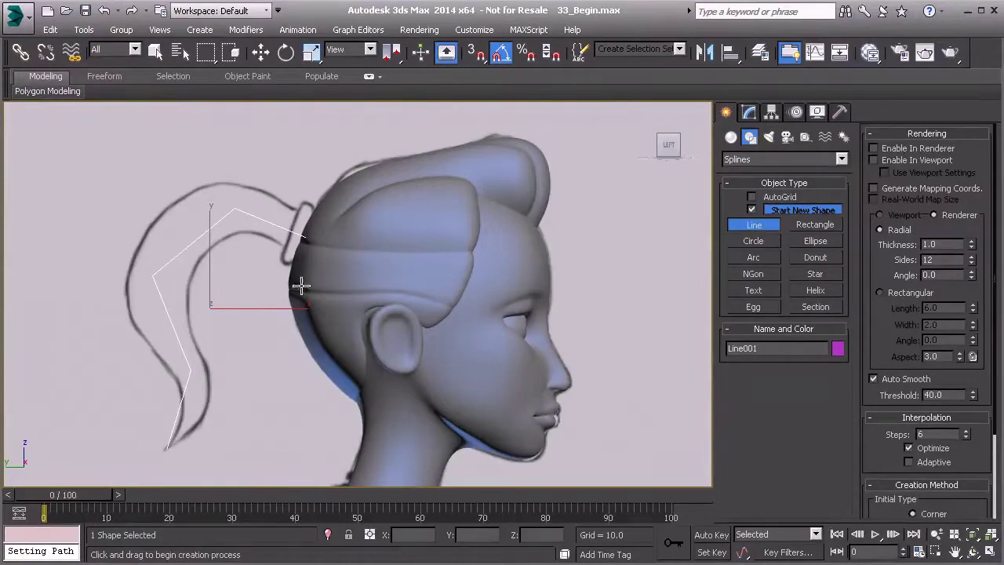
- Convert all five vertices of the ponytail line to Bezier
click(749, 113)
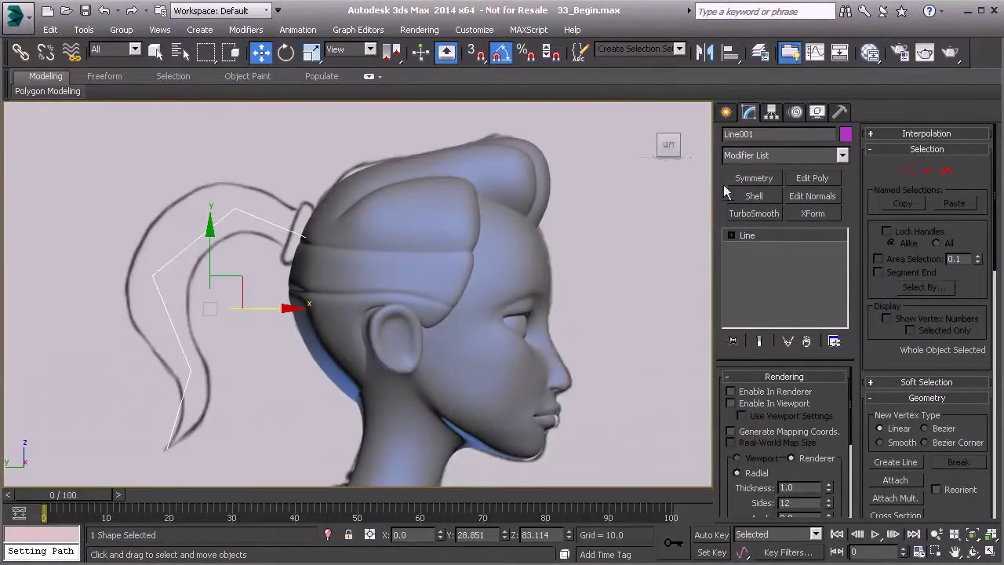
click(731, 235)
click(759, 247)
drag(381, 483, 382, 483)
right_click(298, 208)
click(274, 137)
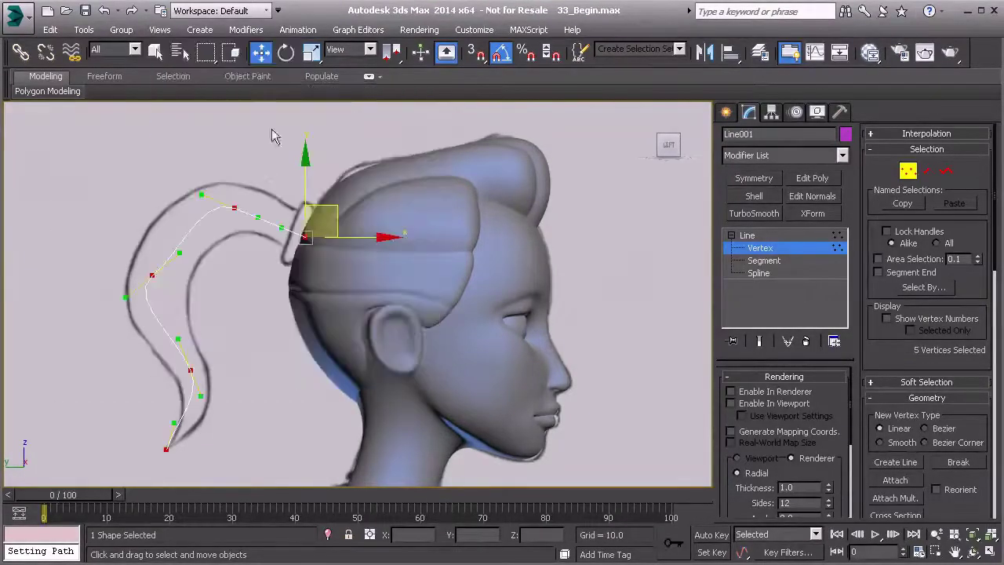
- Adjust the Bezier handles so the line curves smoothly through the middle of the sketched ponytail, and leave vertex editing
scroll(232, 207, up, 3)
drag(224, 198, 208, 223)
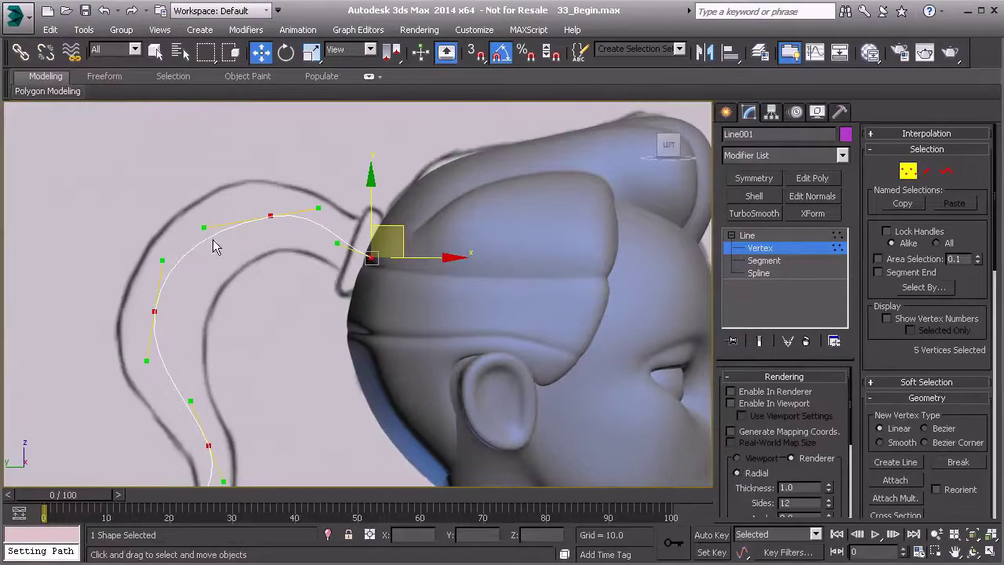
middle_drag(221, 275, 220, 223)
middle_drag(204, 346, 225, 282)
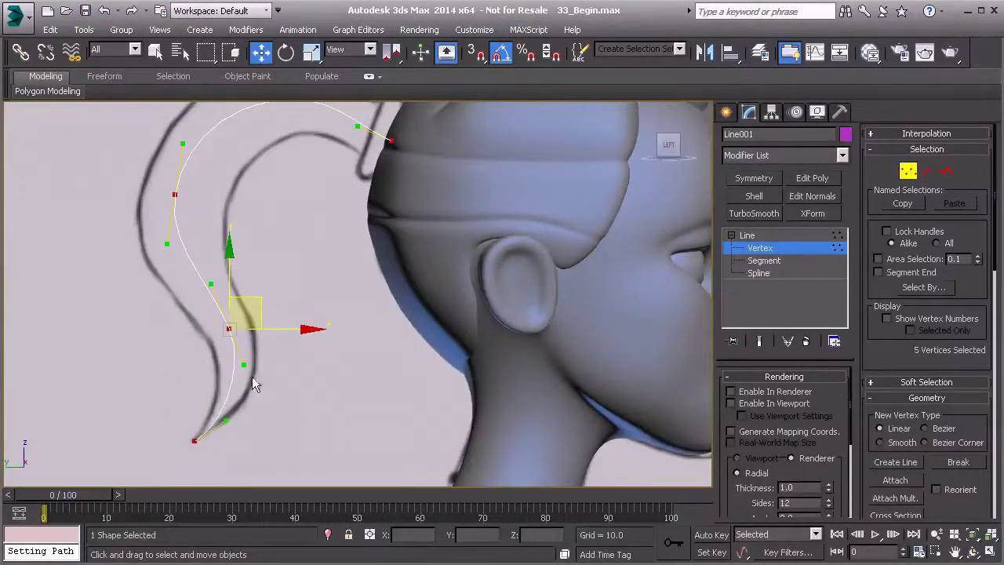
drag(240, 371, 240, 373)
click(258, 257)
middle_drag(265, 229, 211, 311)
scroll(211, 311, down, 2)
click(775, 249)
- Draw a small circle spline with a radius of about 1.26 just above the sketched hair band
click(726, 112)
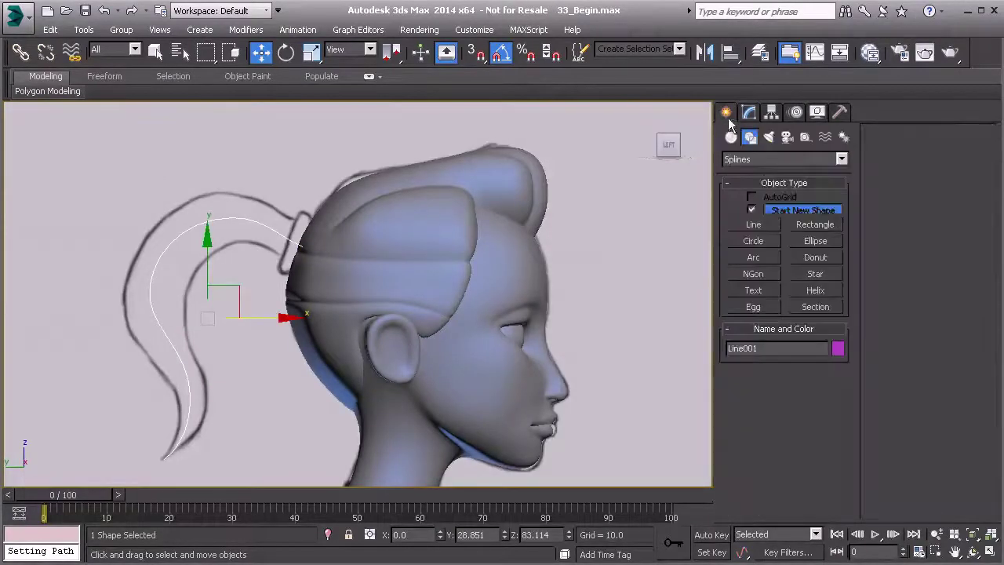
click(751, 241)
drag(285, 192, 285, 192)
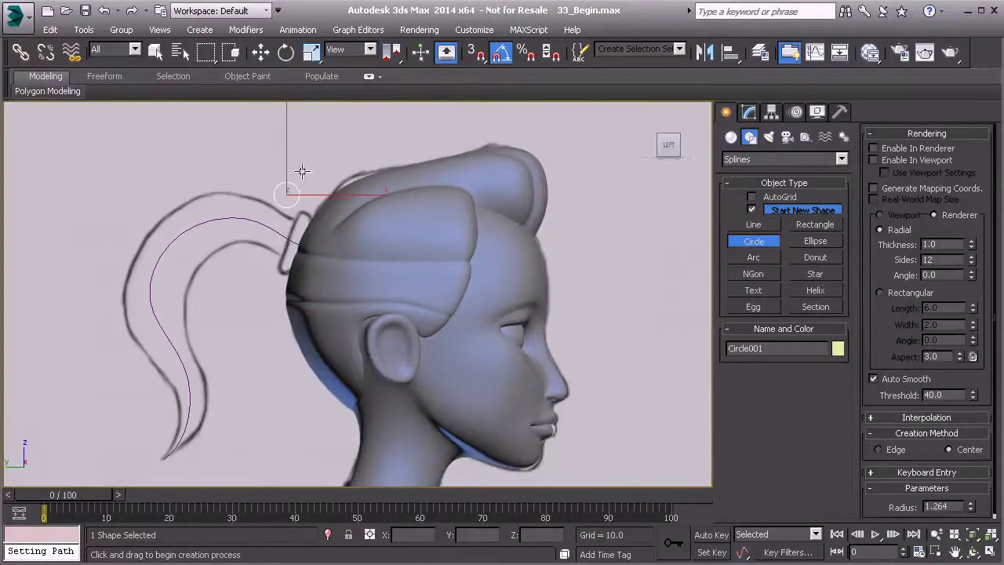
scroll(306, 182, down, 2)
middle_drag(310, 184, 335, 185)
scroll(336, 185, up, 2)
key(w)
- Create a Loft compound object from the ponytail line, using the circle as its cross-section shape
click(286, 223)
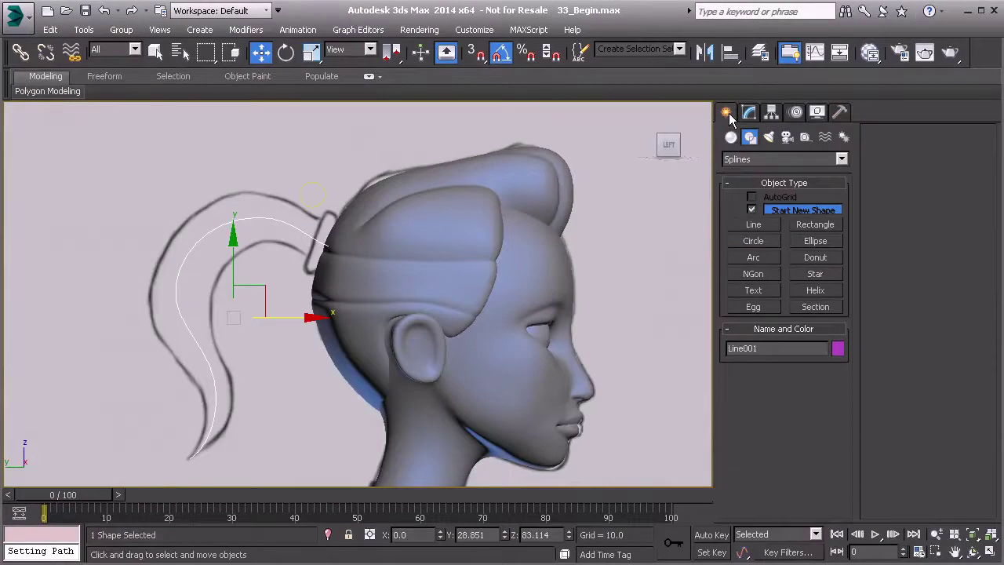
click(731, 139)
click(741, 160)
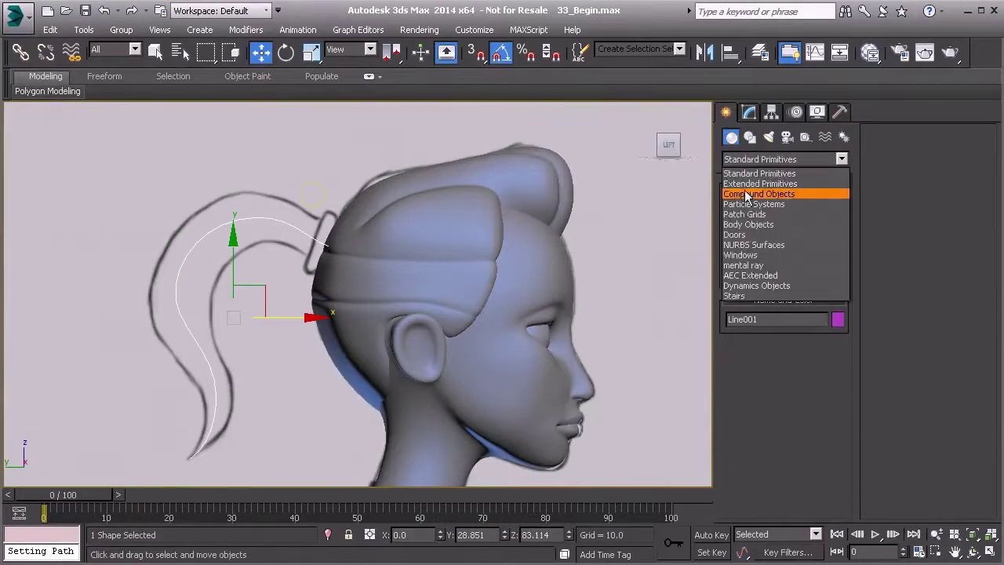
click(746, 195)
click(754, 279)
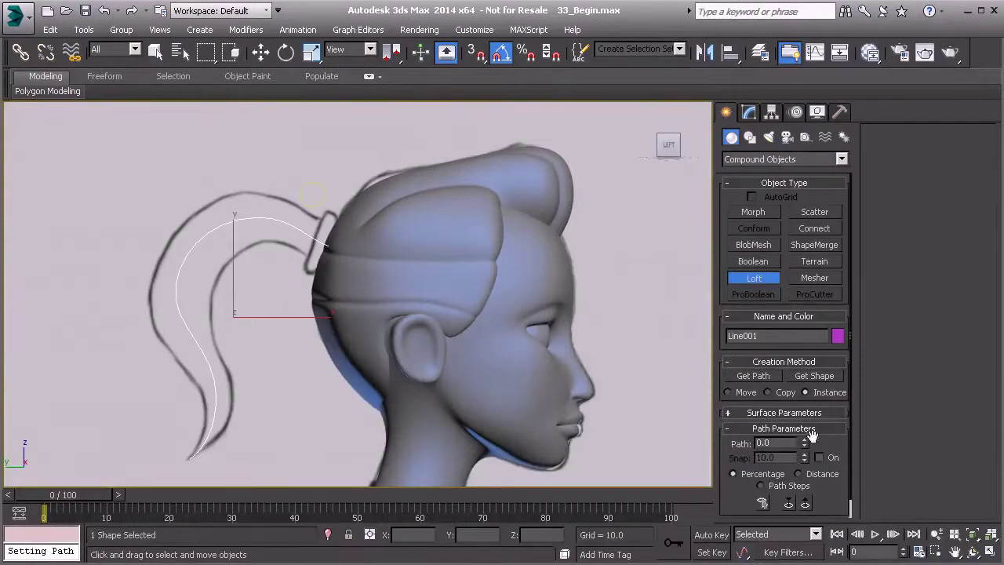
click(815, 377)
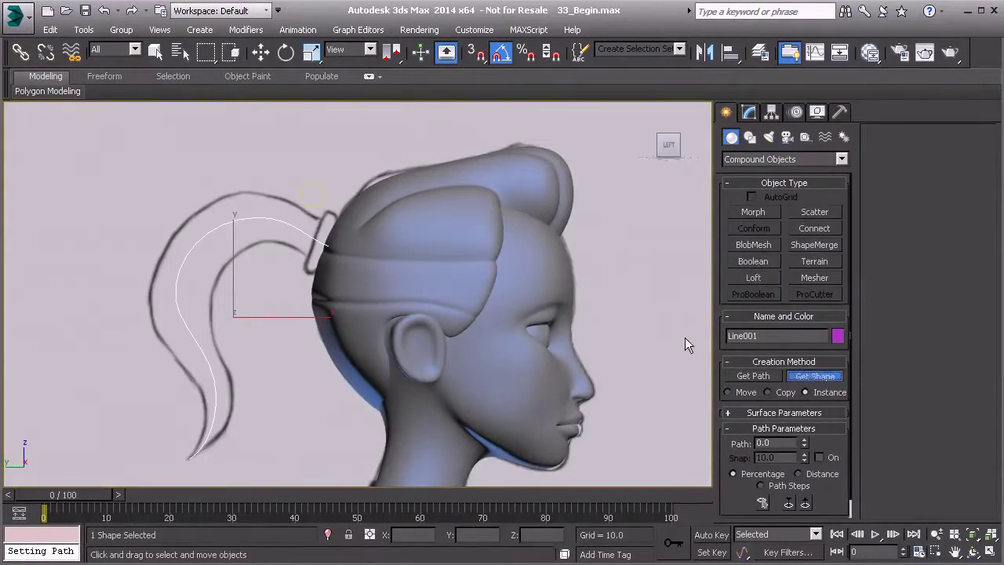
click(321, 201)
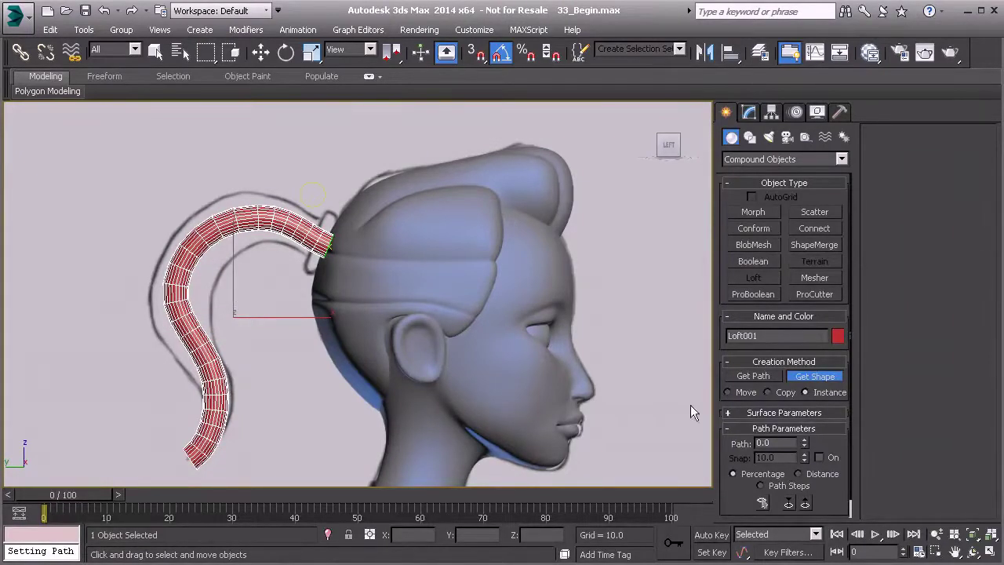
- Open the loft's Scale deformation curve and place its window clear of the ponytail
click(748, 112)
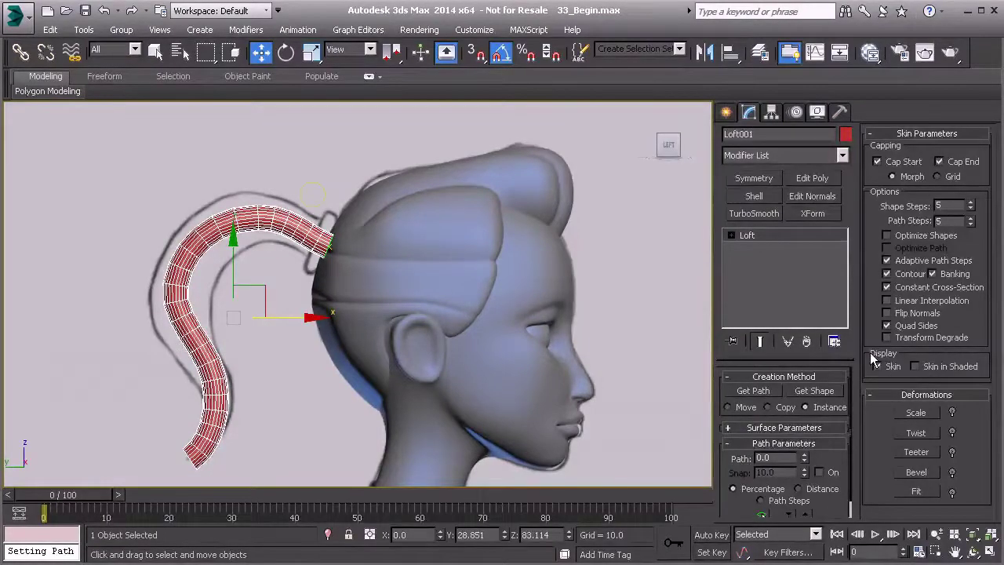
click(917, 412)
drag(97, 110, 114, 114)
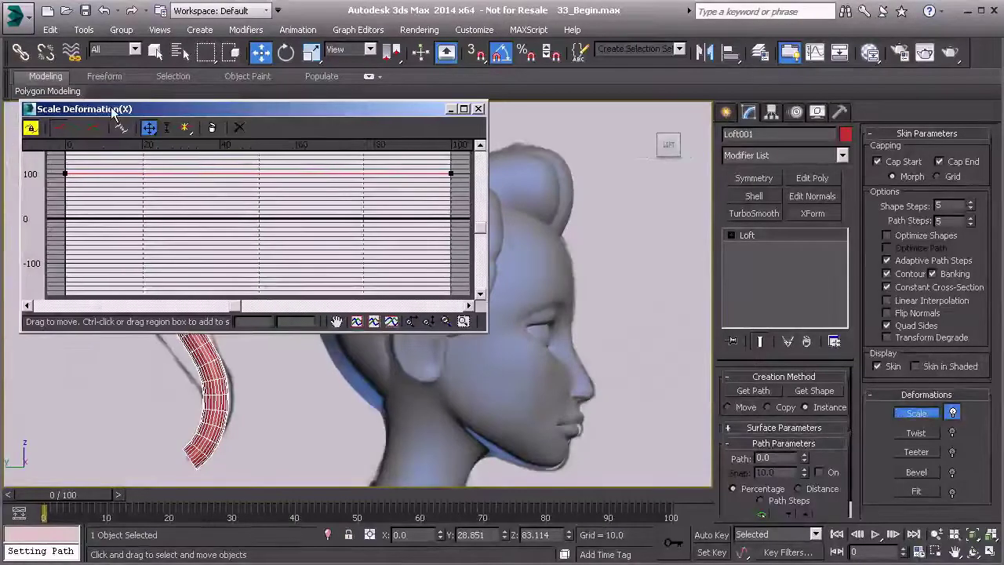
drag(195, 114, 623, 170)
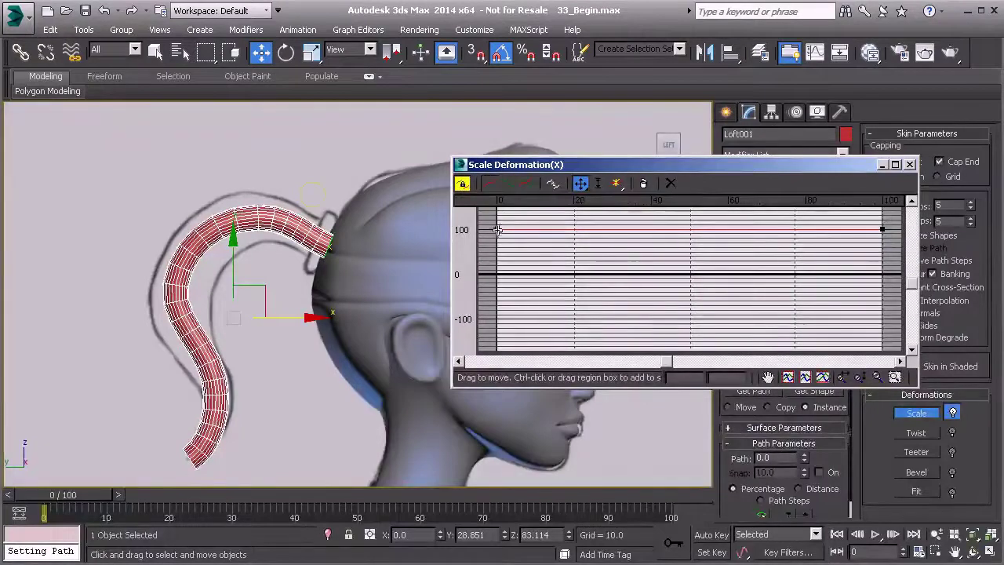
- Set the scale curve's starting control point to 140 to widen the ponytail at the head
click(496, 229)
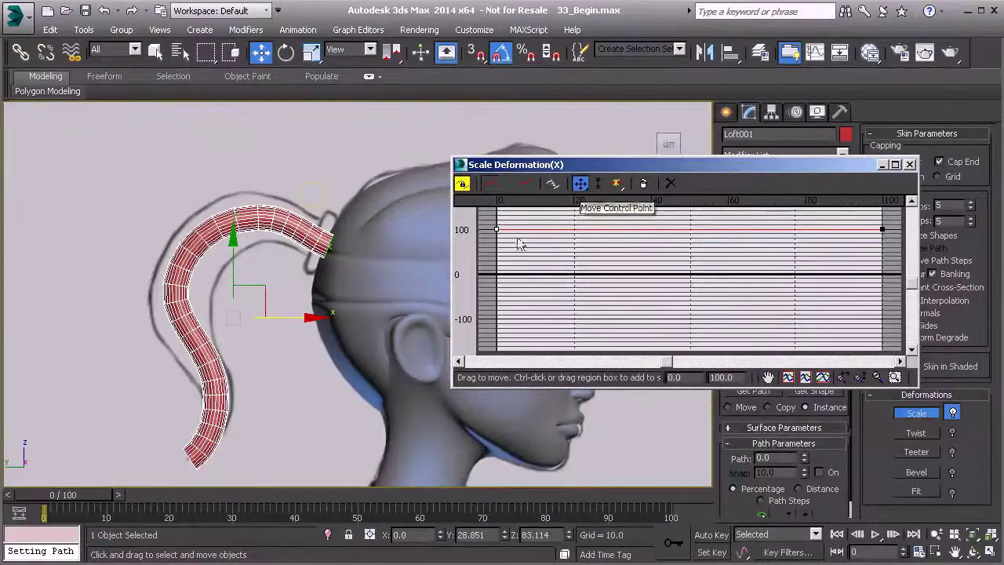
drag(496, 229, 497, 256)
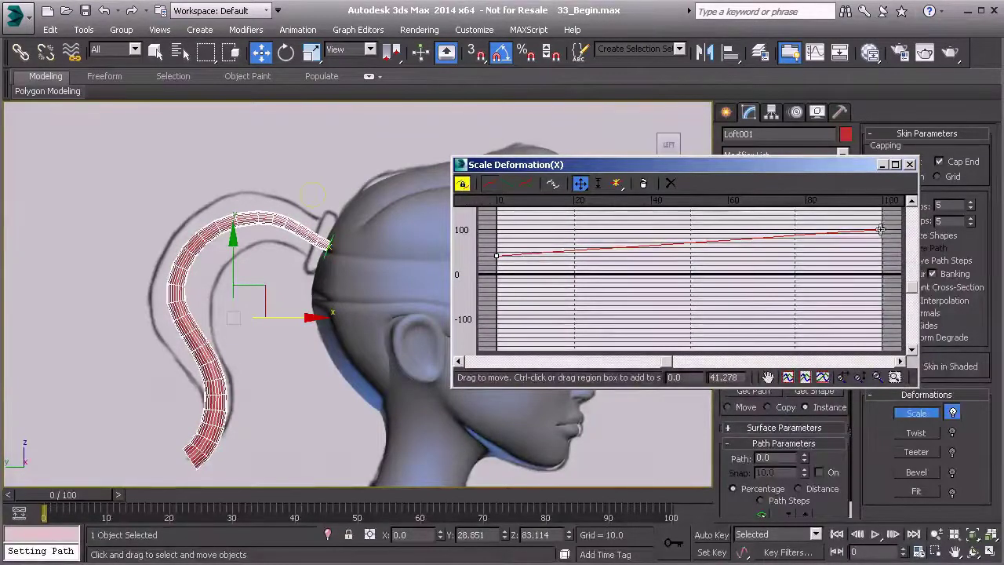
drag(496, 256, 495, 212)
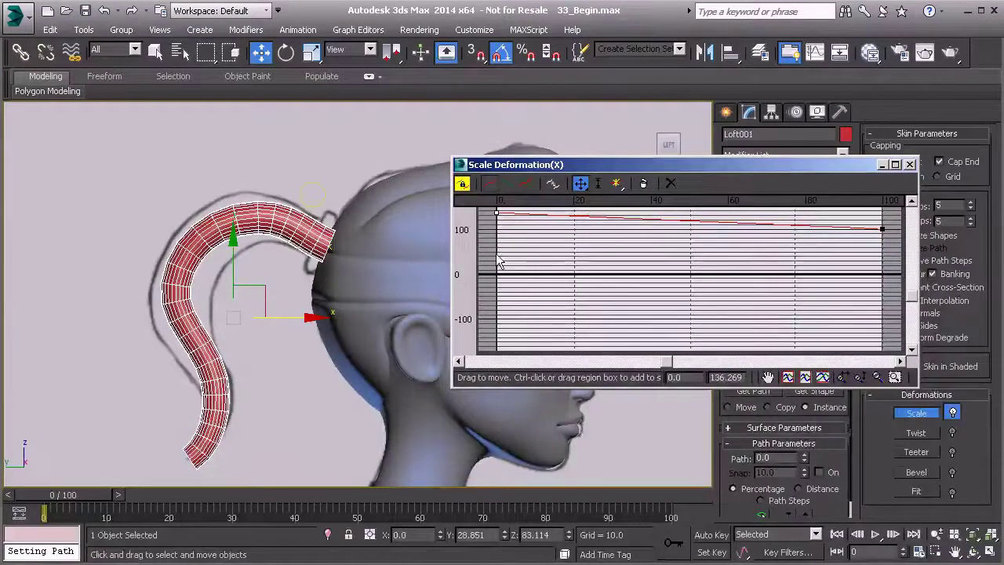
double_click(718, 377)
text(140)
key(Return)
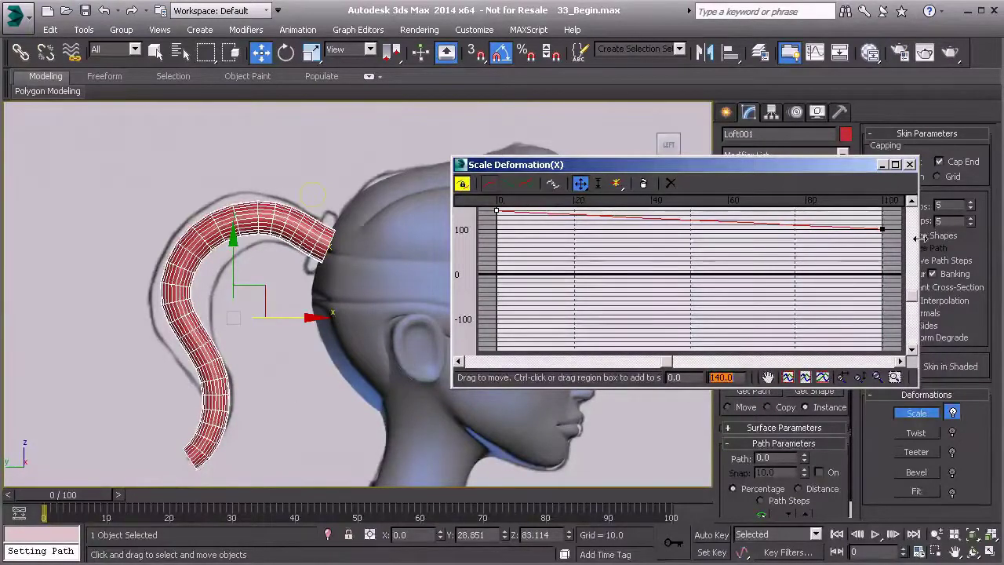
- Set the scale curve's end control point to 0 so the ponytail tapers to a point, and inspect the tip
drag(883, 229, 883, 272)
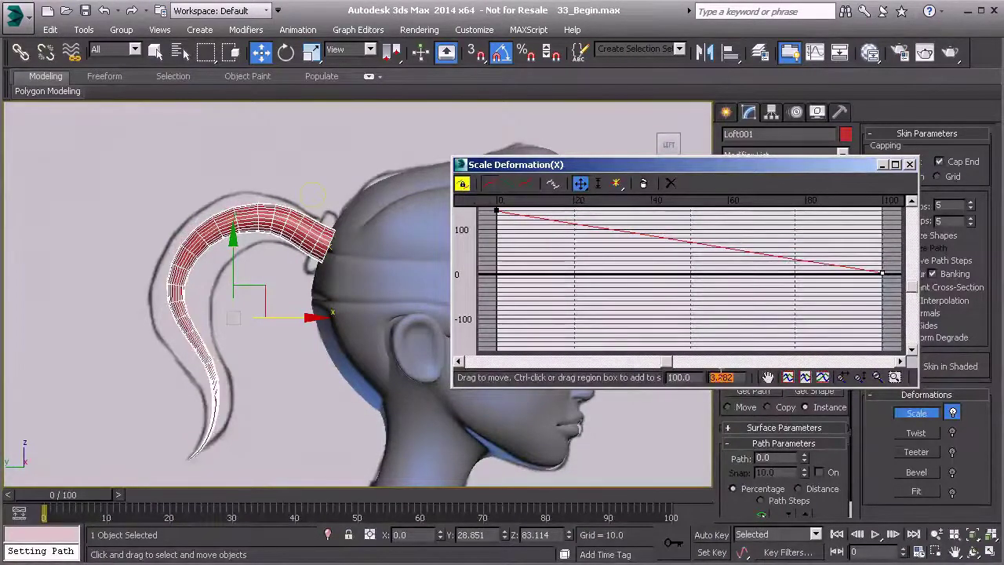
drag(736, 377, 710, 378)
text(0)
key(Return)
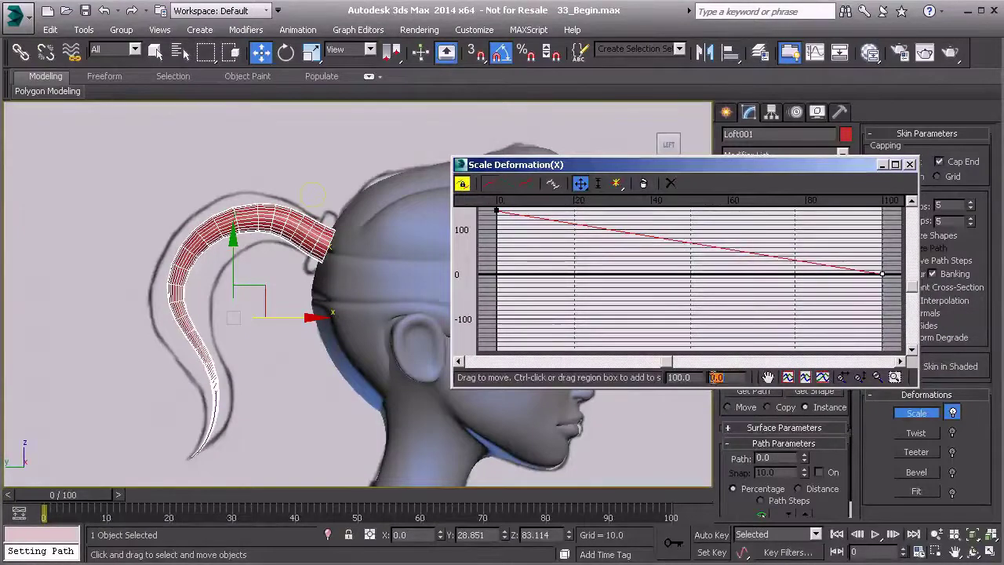
alt+middle_drag(201, 463, 251, 428)
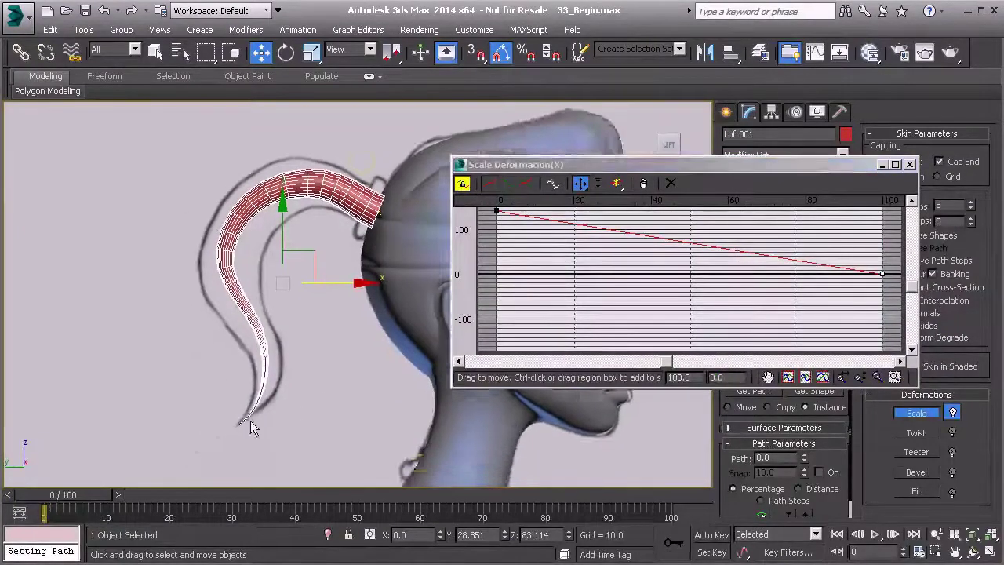
scroll(236, 431, up, 6)
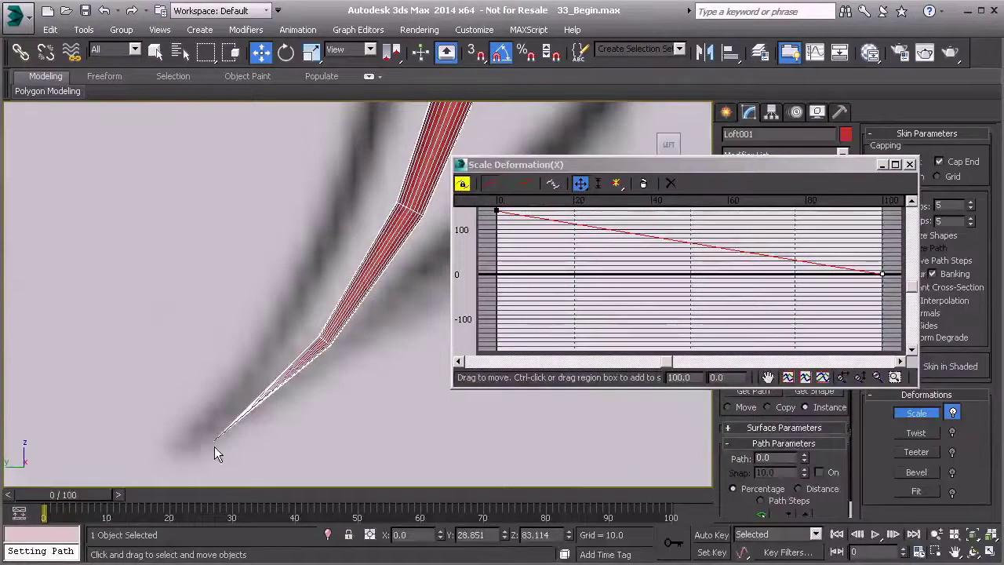
scroll(218, 453, down, 8)
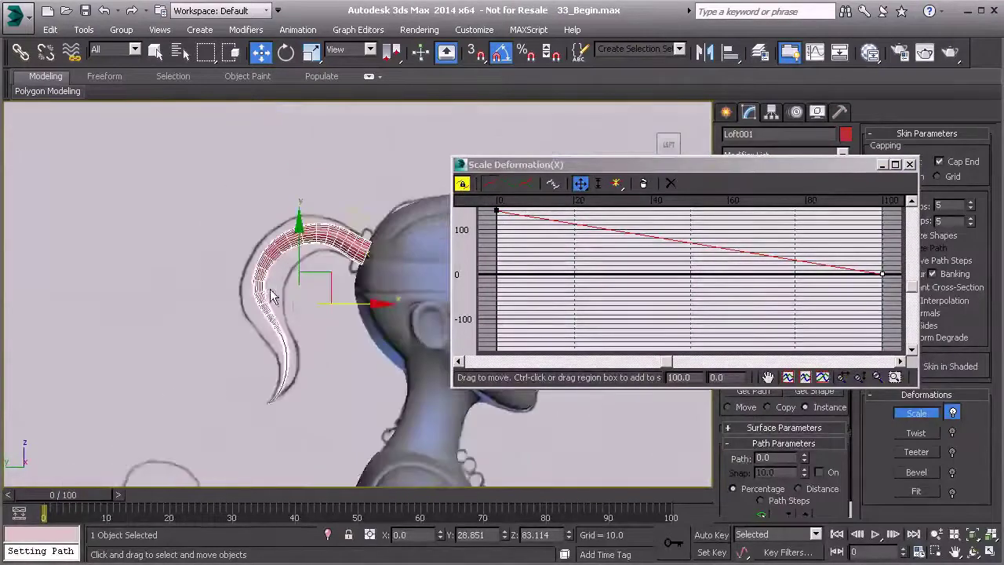
alt+middle_drag(271, 294, 271, 303)
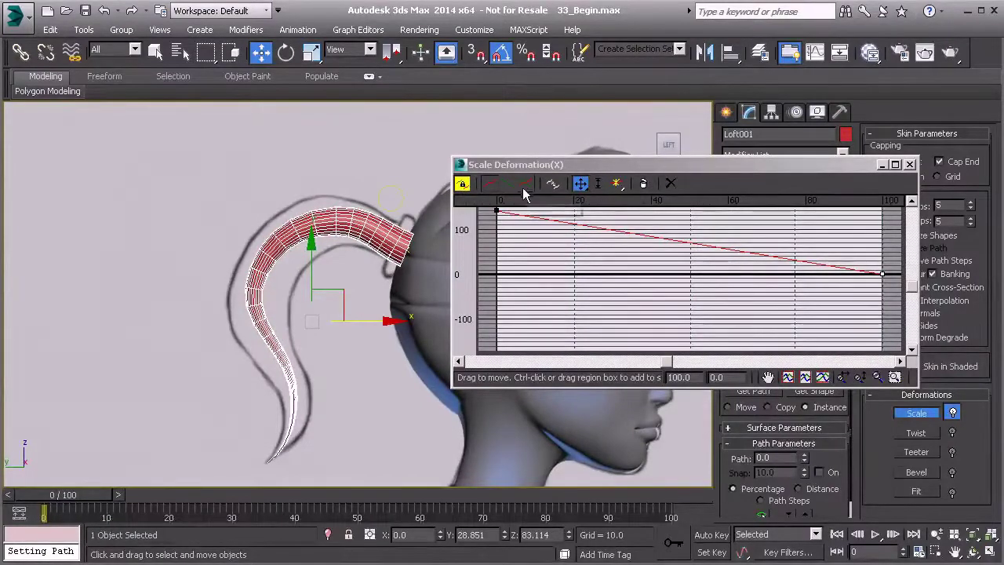
- Insert a control point halfway along the scale curve and raise it to about 203 to fill out the ponytail's middle
click(616, 184)
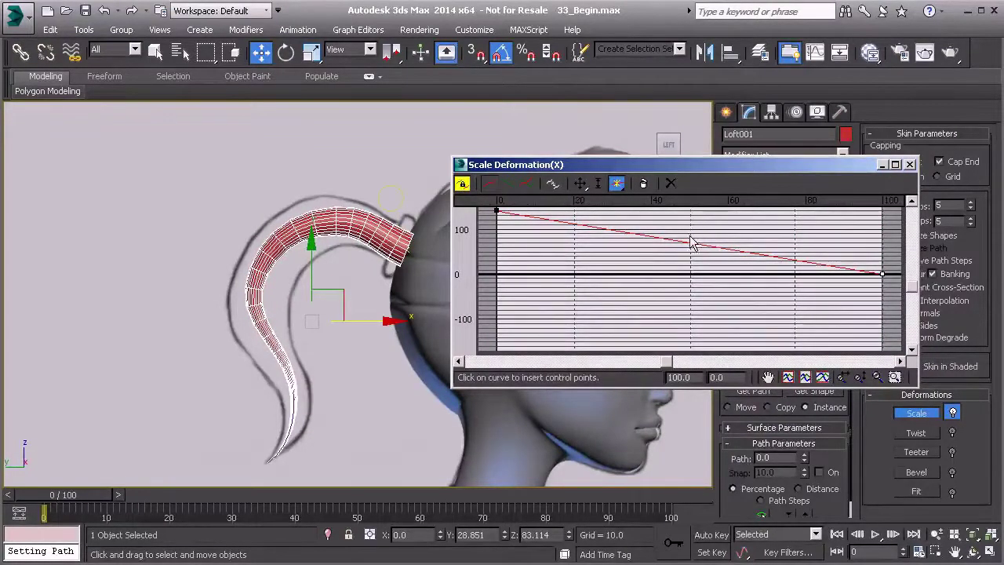
click(690, 243)
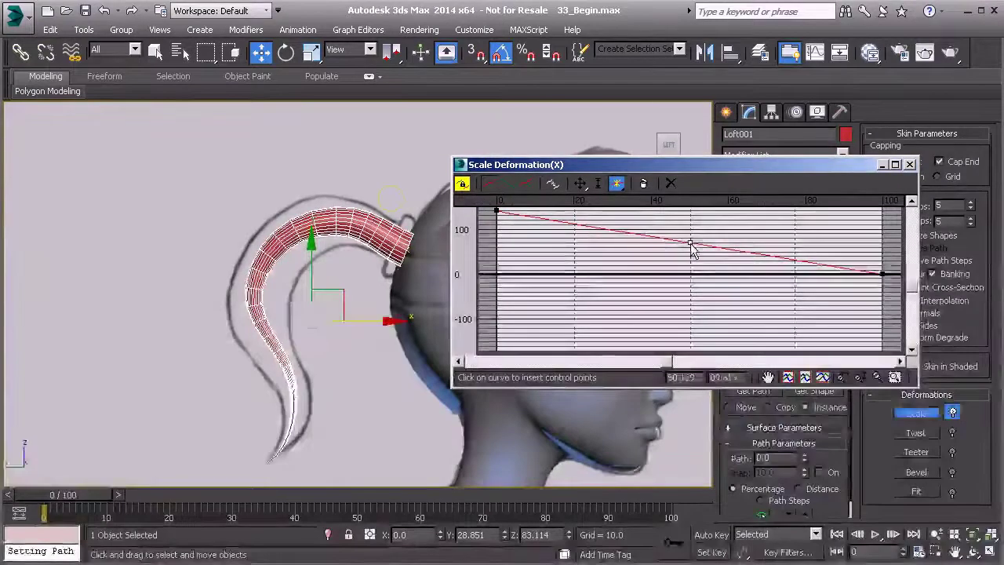
click(587, 182)
drag(691, 242, 690, 197)
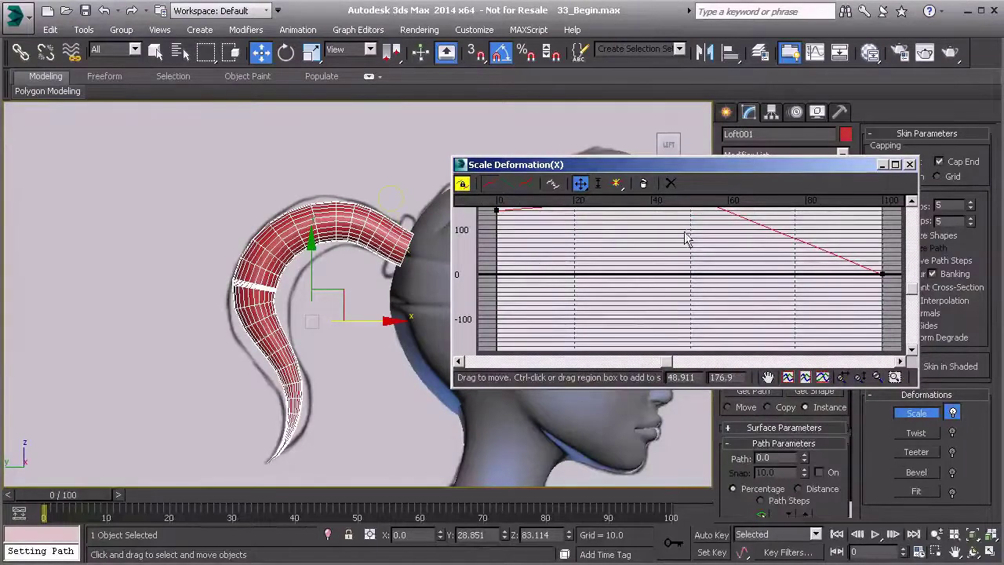
click(910, 284)
drag(907, 279, 907, 276)
drag(685, 245, 690, 233)
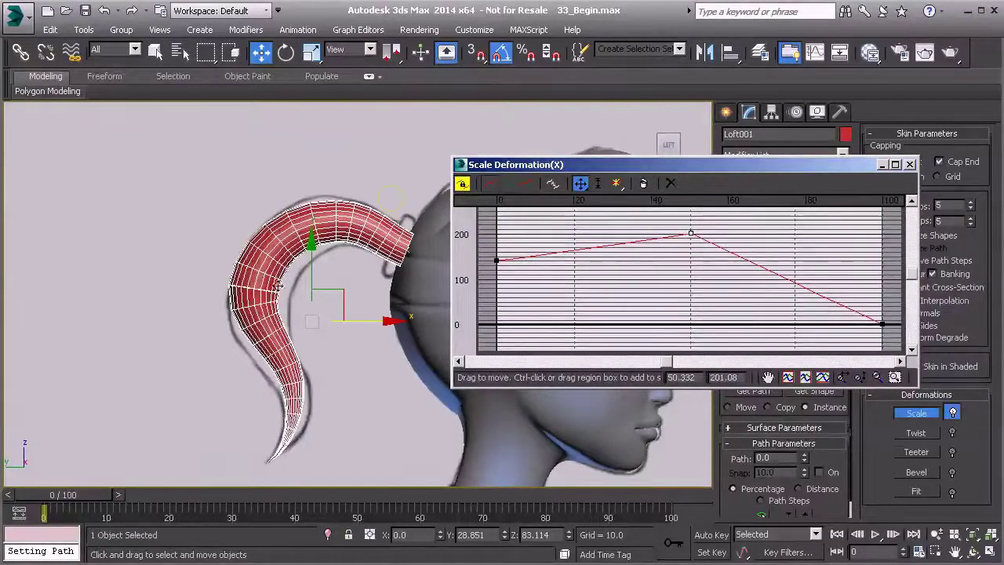
mouse_move(691, 233)
mouse_down()
mouse_move(705, 231)
mouse_move(688, 233)
mouse_up()
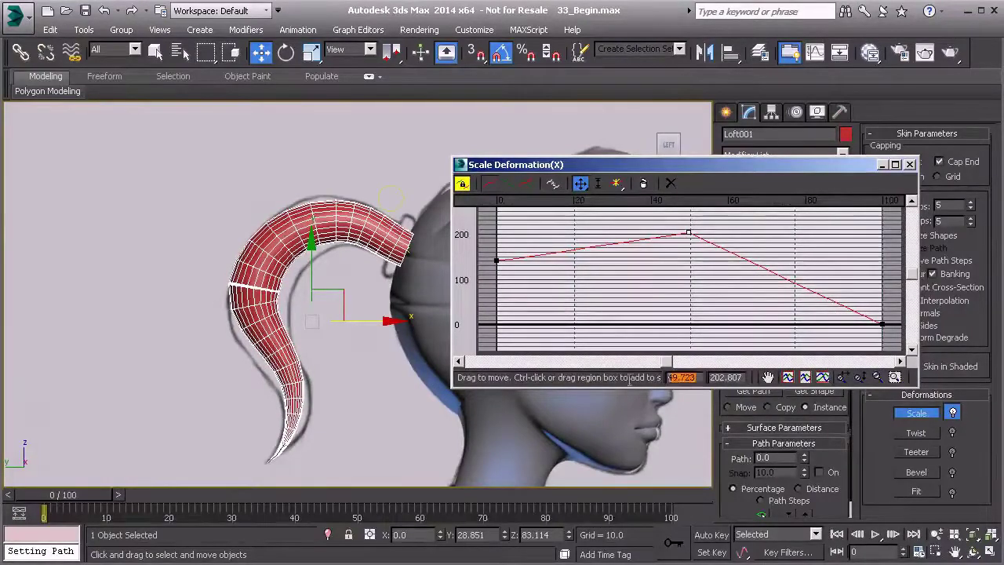
- Place the scale curve's middle control point at position 50 and set its value to 250
text(50)
key(Return)
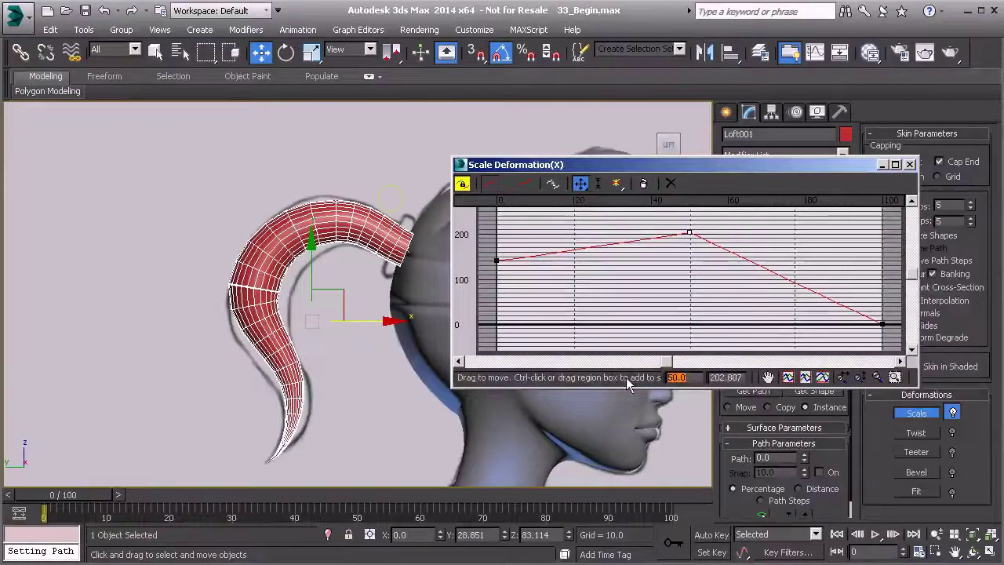
key(Tab)
click(711, 379)
drag(743, 378, 688, 377)
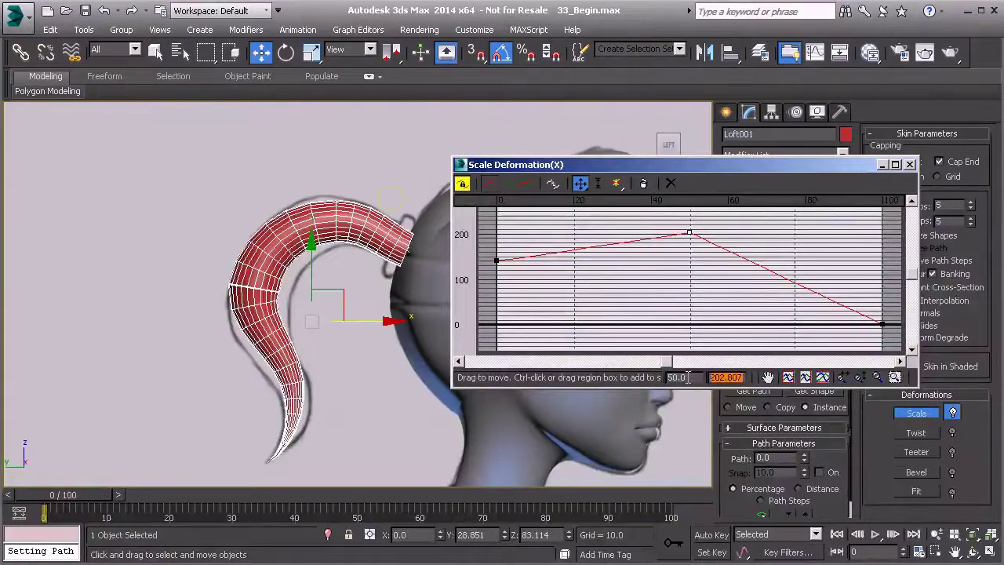
text(250)
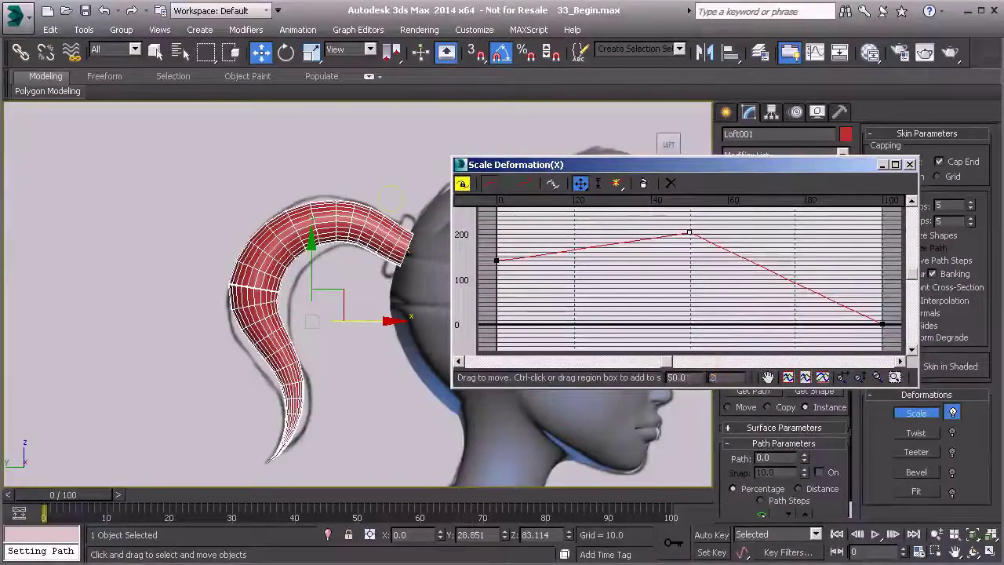
key(Return)
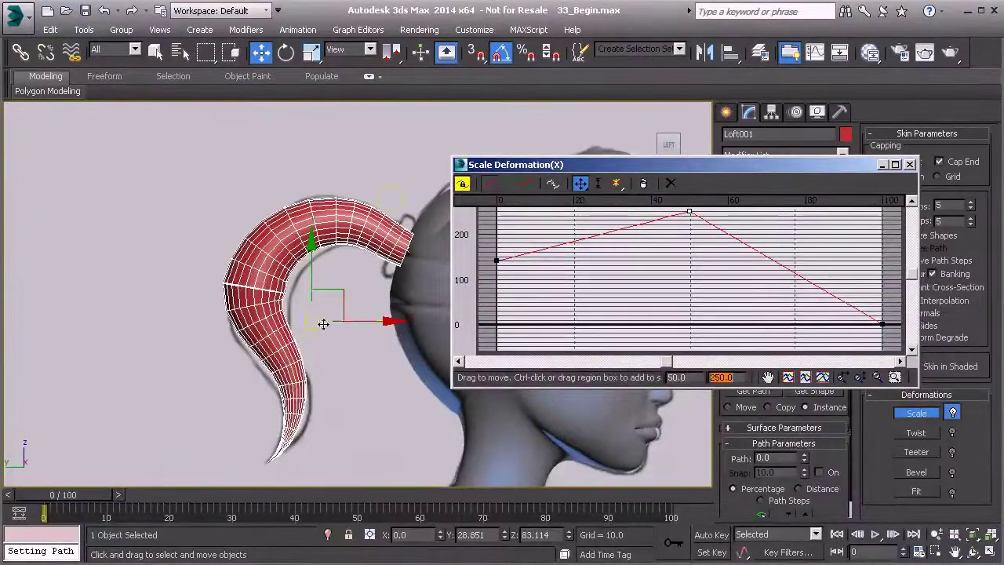
- Examine the ponytail's thickness against the reference sketch and the closely spaced rings around its middle
middle_drag(300, 331, 251, 347)
middle_drag(229, 279, 232, 286)
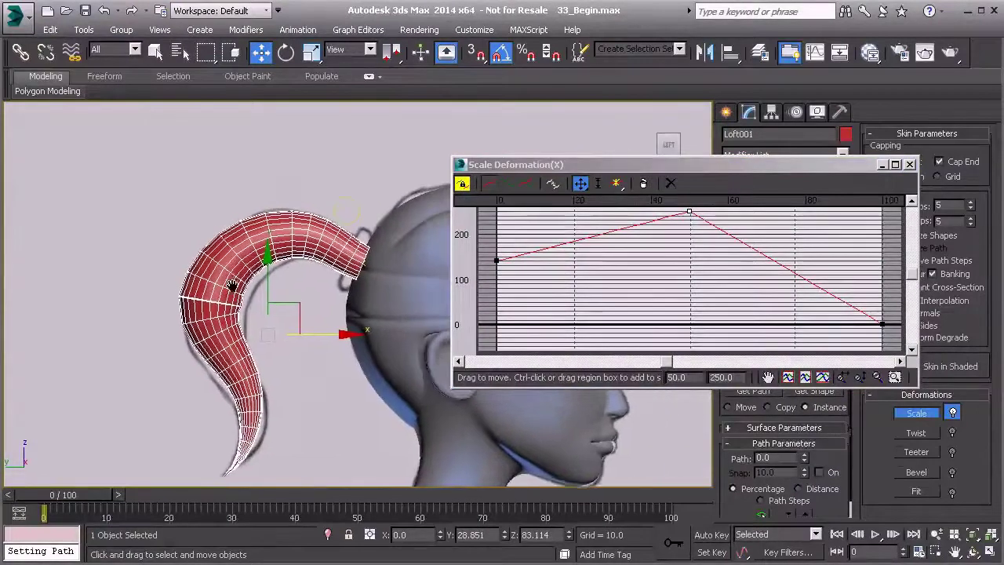
scroll(232, 284, up, 3)
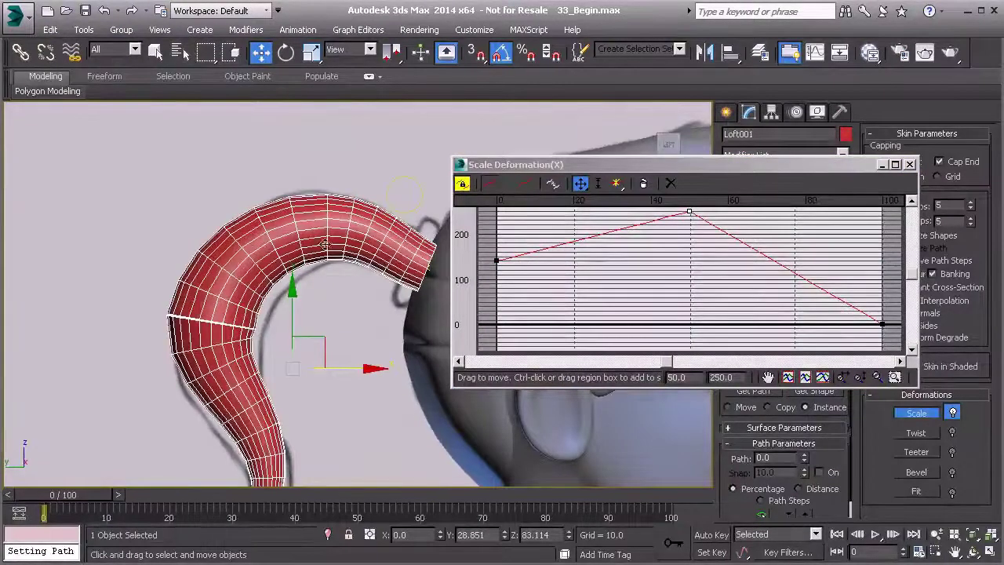
middle_drag(309, 269, 304, 270)
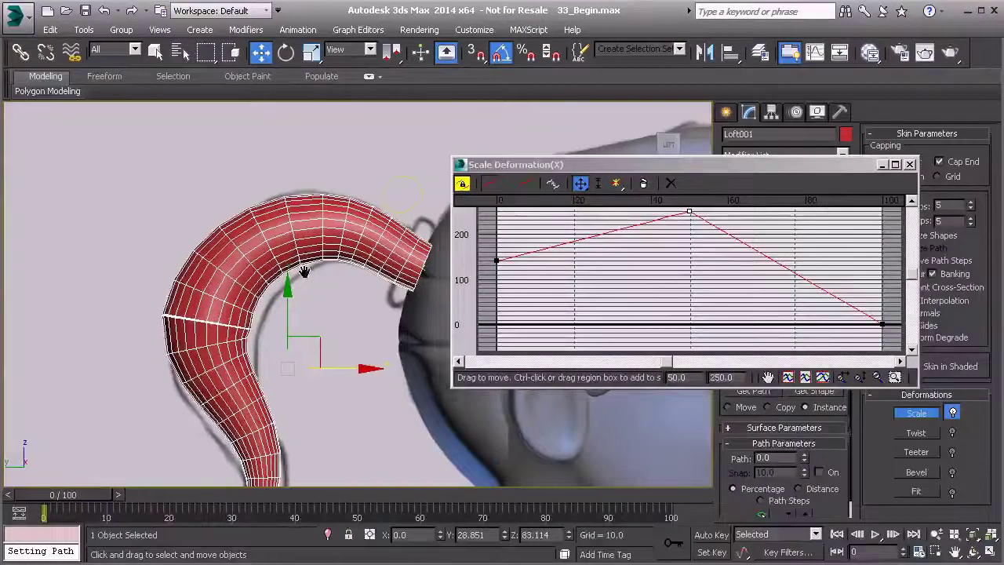
scroll(259, 320, up, 5)
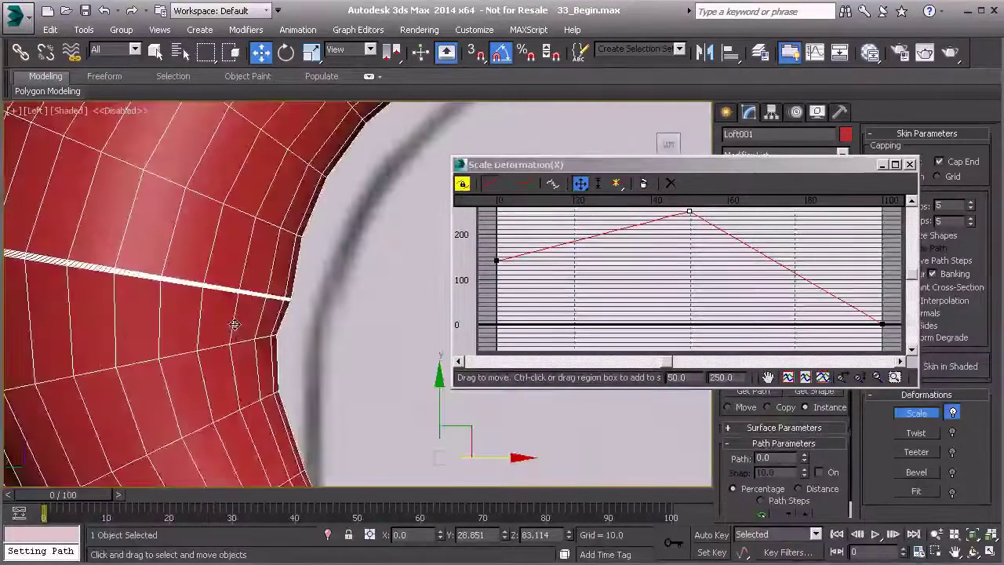
middle_drag(234, 324, 415, 364)
scroll(300, 310, up, 5)
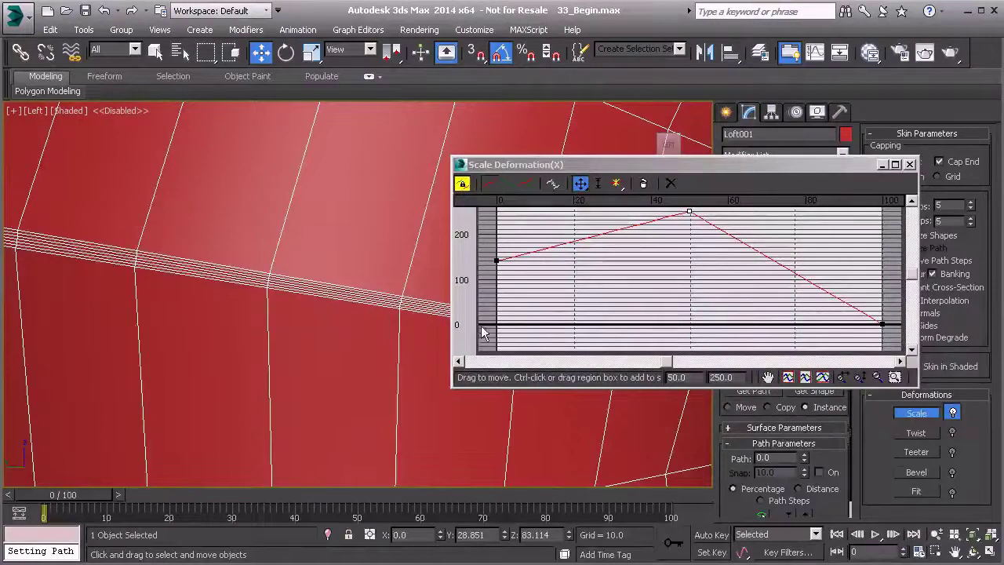
scroll(358, 315, down, 2)
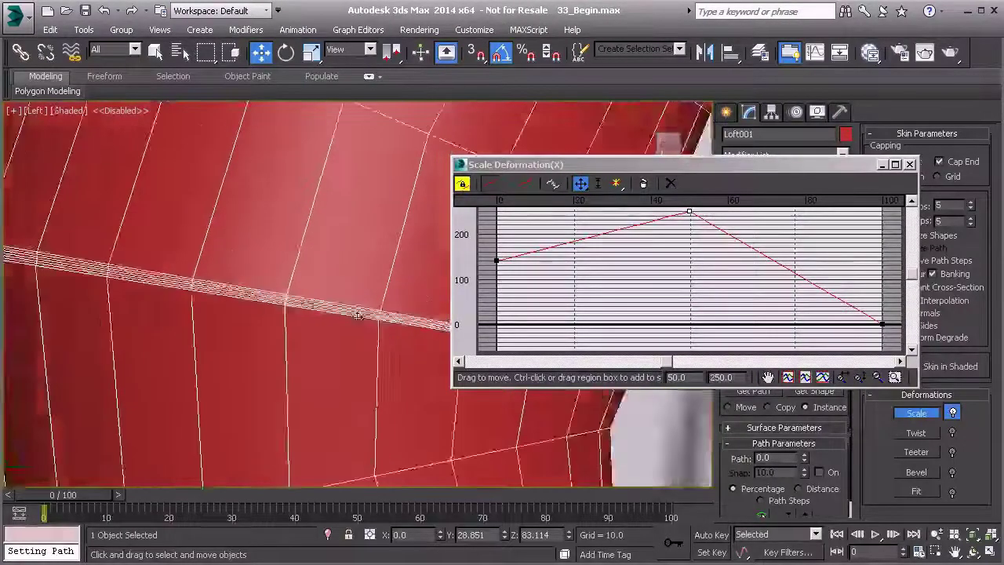
scroll(357, 314, down, 5)
scroll(564, 309, down, 1)
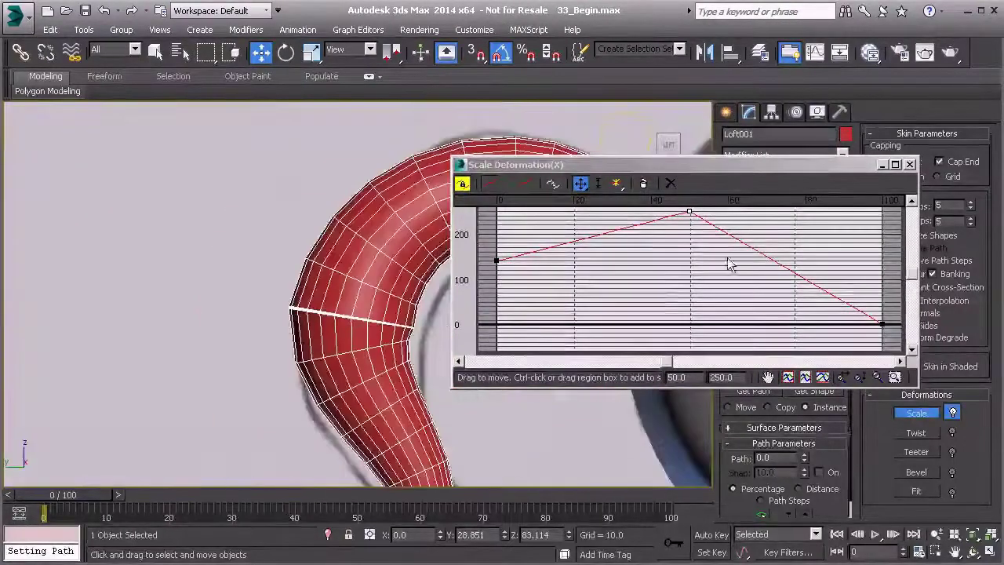
- Close the Scale Deformation window and reduce the loft's Shape Steps to 1
click(910, 165)
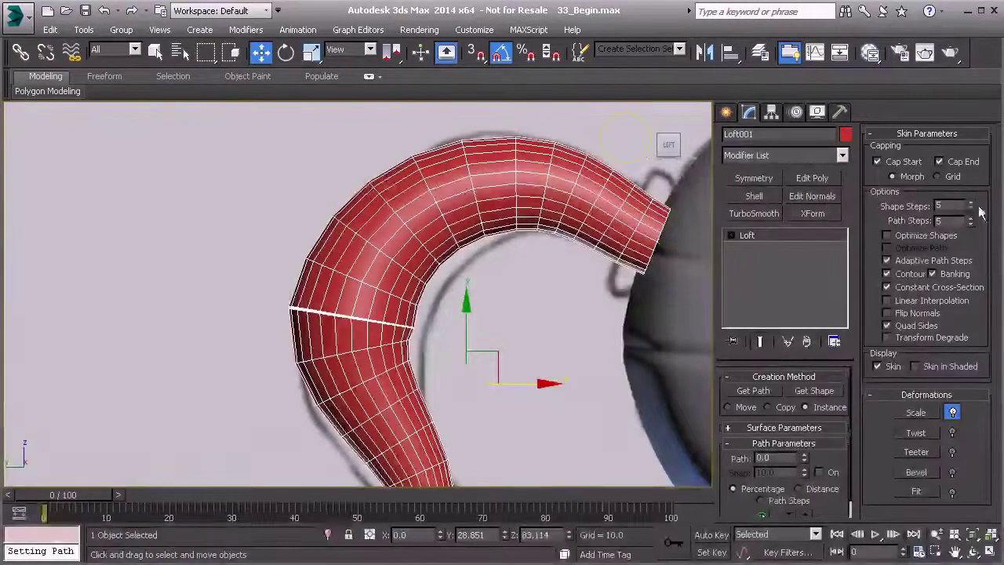
click(971, 209)
click(971, 209)
click(971, 209)
click(971, 209)
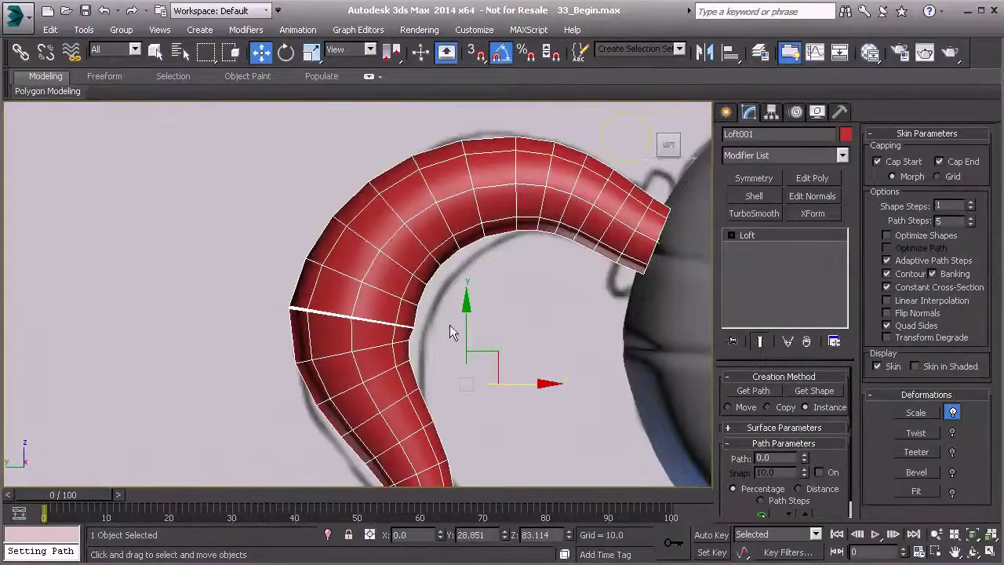
click(971, 210)
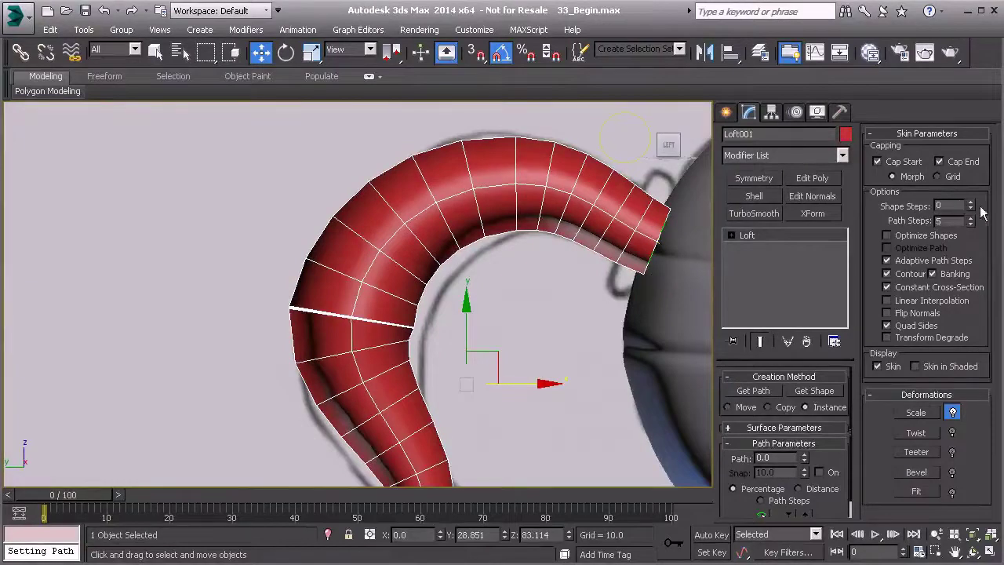
click(971, 204)
- Try different Path Steps values for the loft and settle on 1 to keep the ponytail low-poly
click(971, 224)
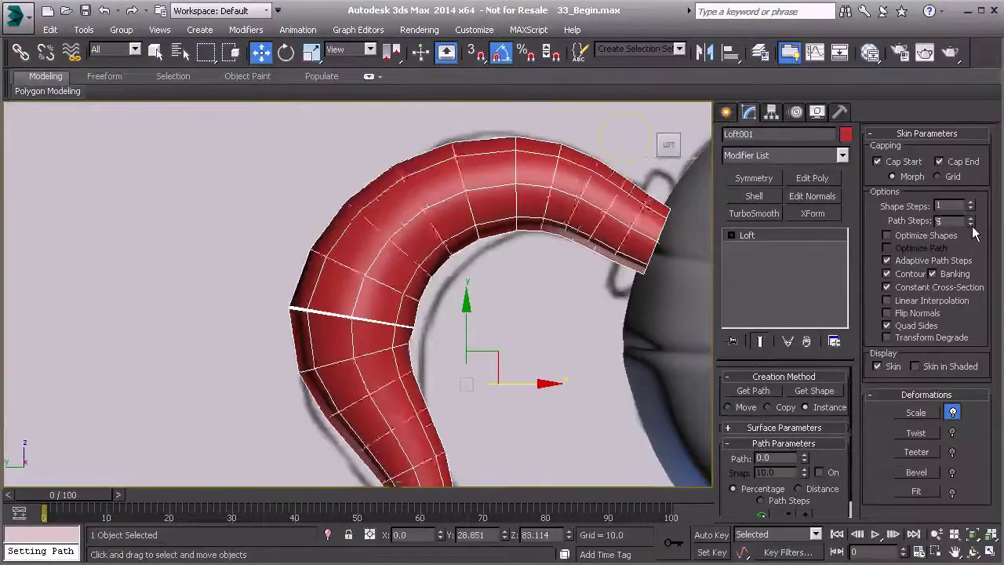
click(971, 218)
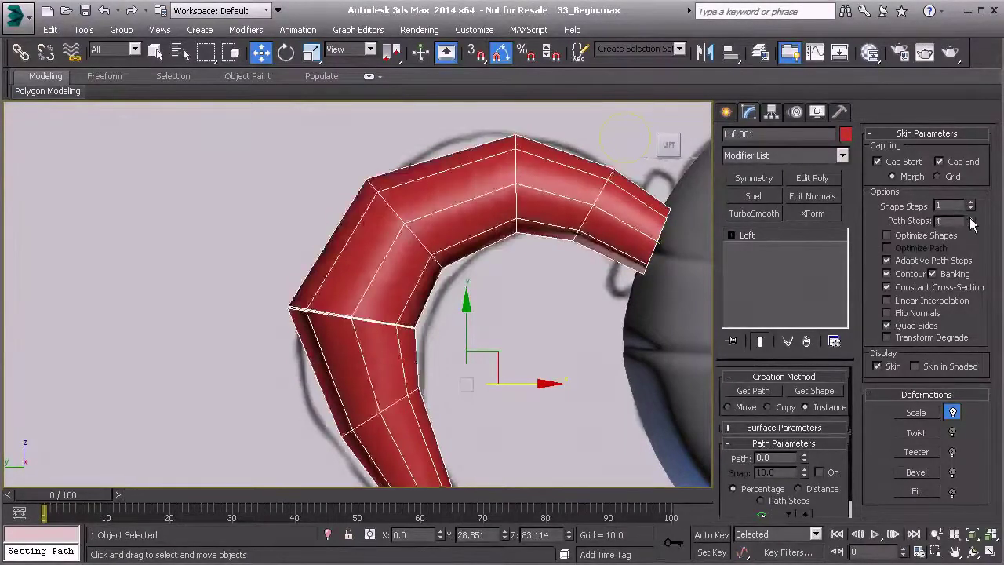
click(971, 219)
middle_drag(420, 320, 359, 285)
scroll(359, 285, down, 2)
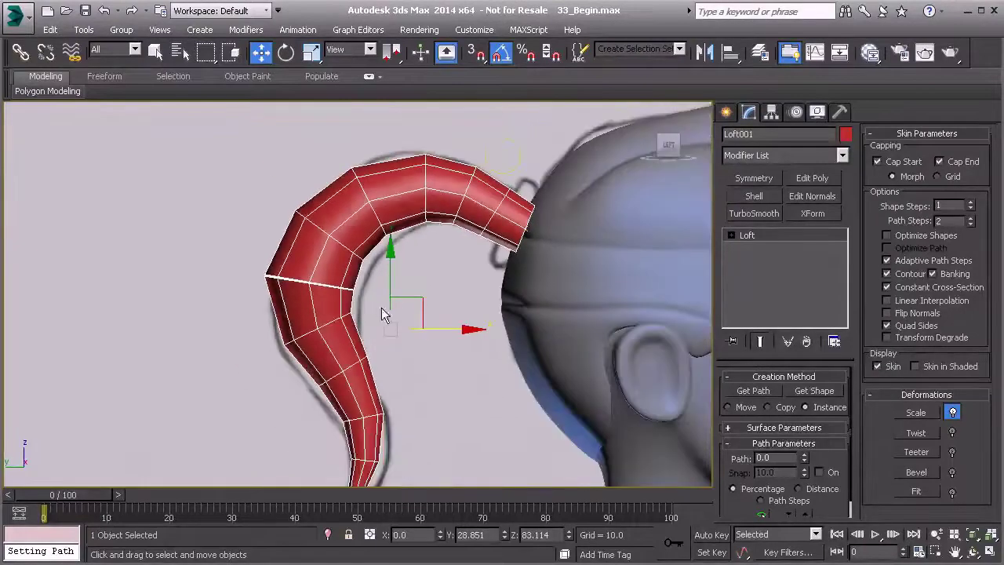
click(971, 224)
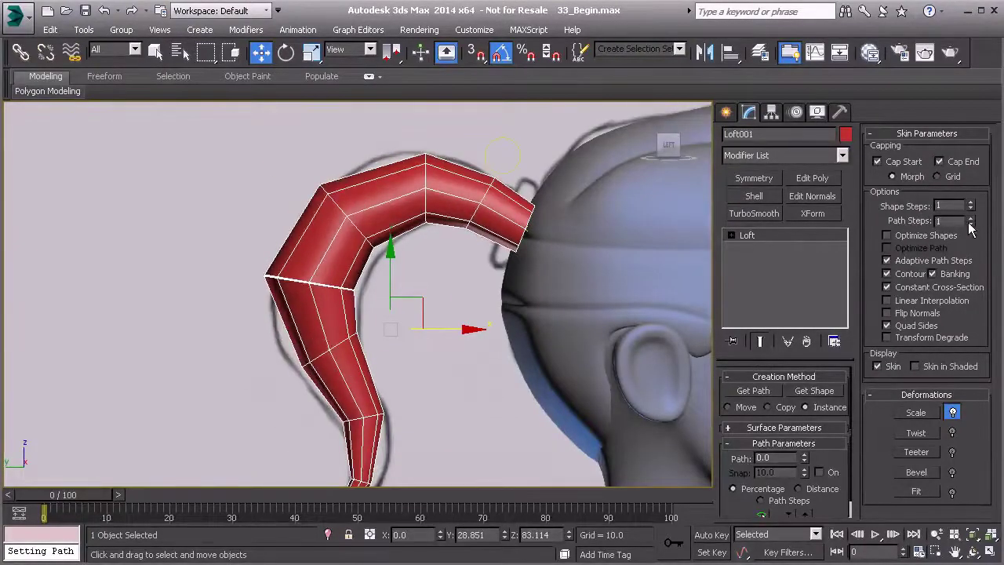
middle_drag(337, 352, 302, 361)
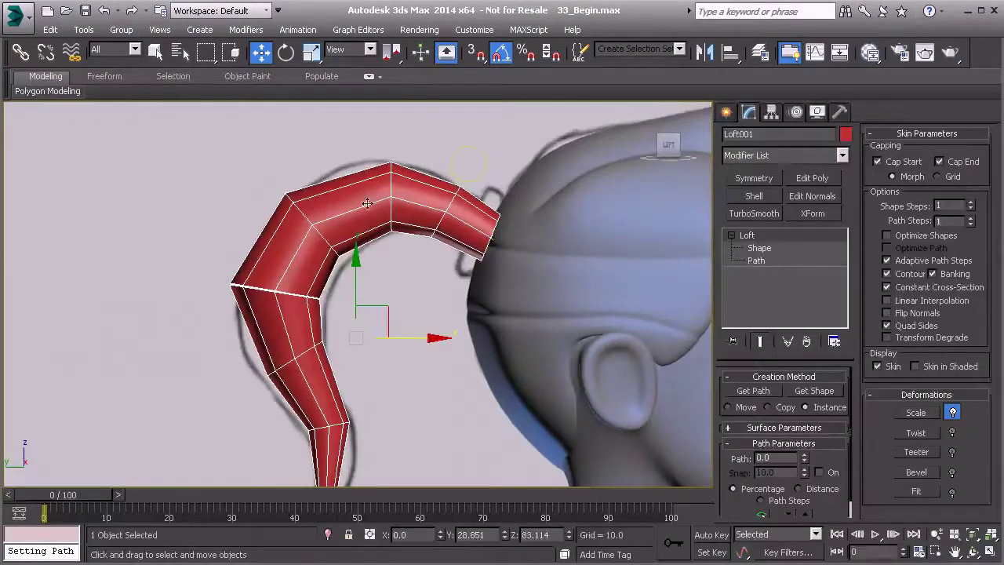
- Convert the ponytail loft to an Editable Poly
alt+middle_drag(344, 273, 484, 254)
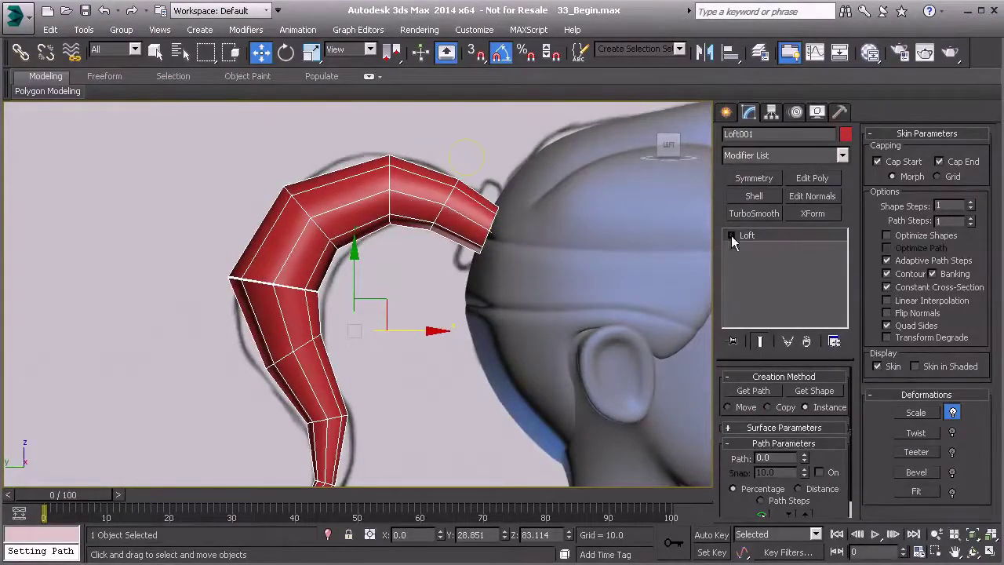
right_click(438, 212)
mouse_move(516, 356)
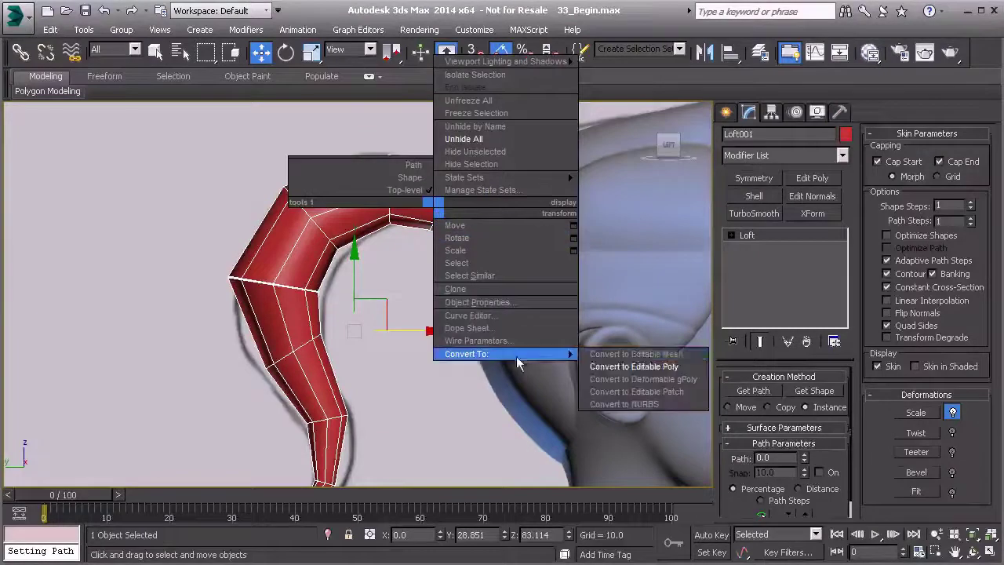
click(621, 366)
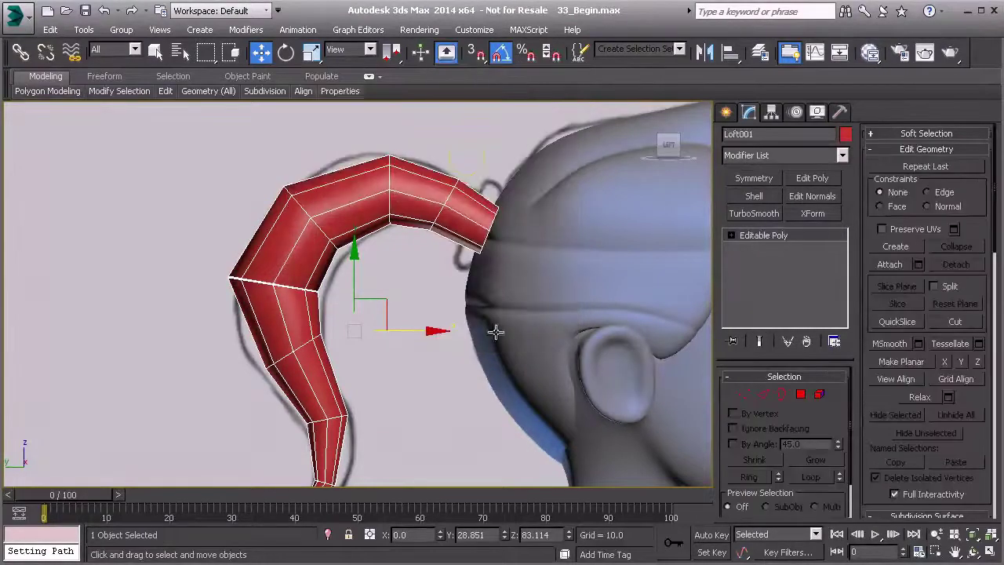
- Select the closely spaced edge loops around the ponytail's middle at edge level
click(767, 398)
scroll(353, 251, up, 10)
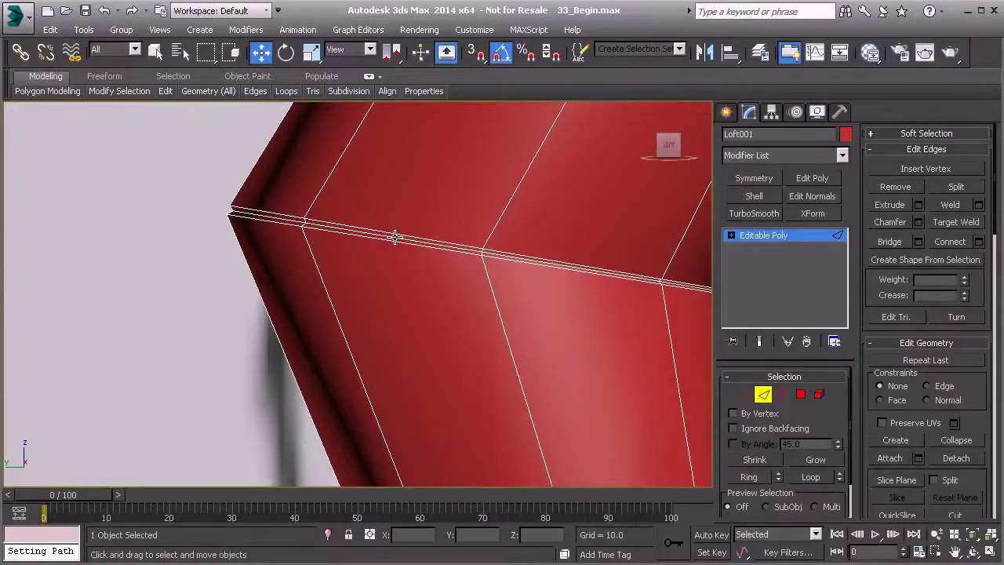
double_click(395, 236)
double_click(394, 239)
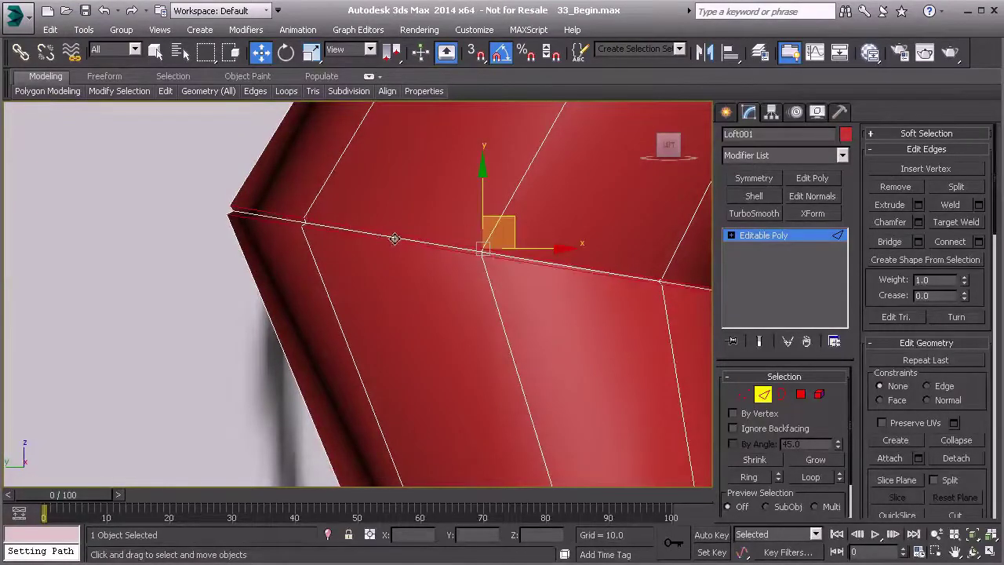
scroll(290, 233, up, 5)
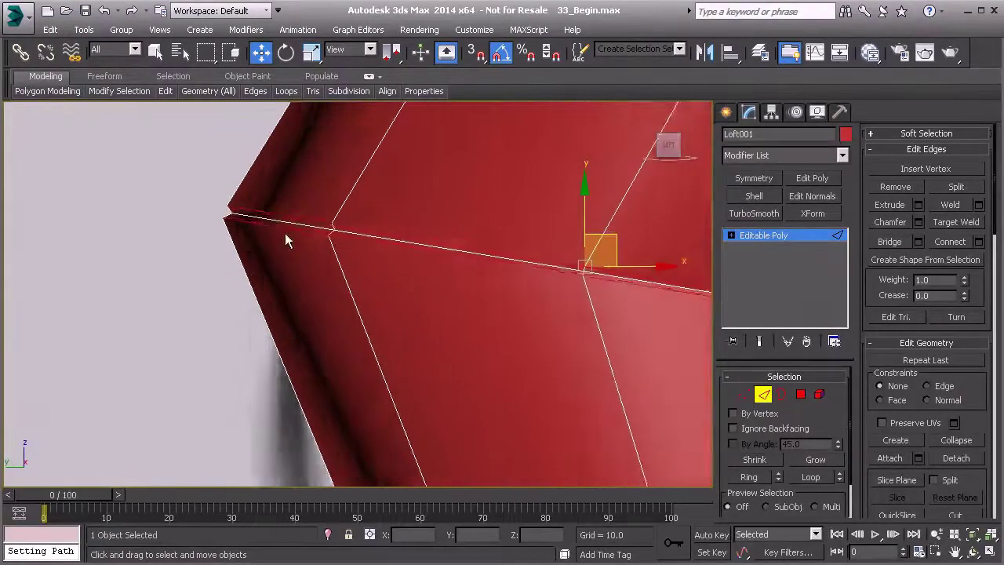
scroll(341, 258, down, 4)
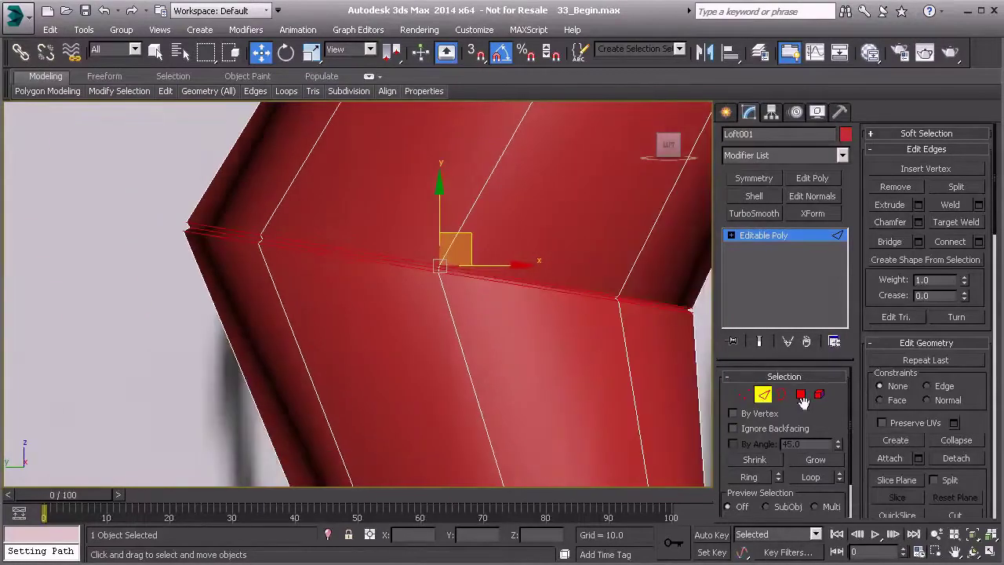
- Try to weld the selected edges with a weld threshold of about 58.5
click(979, 205)
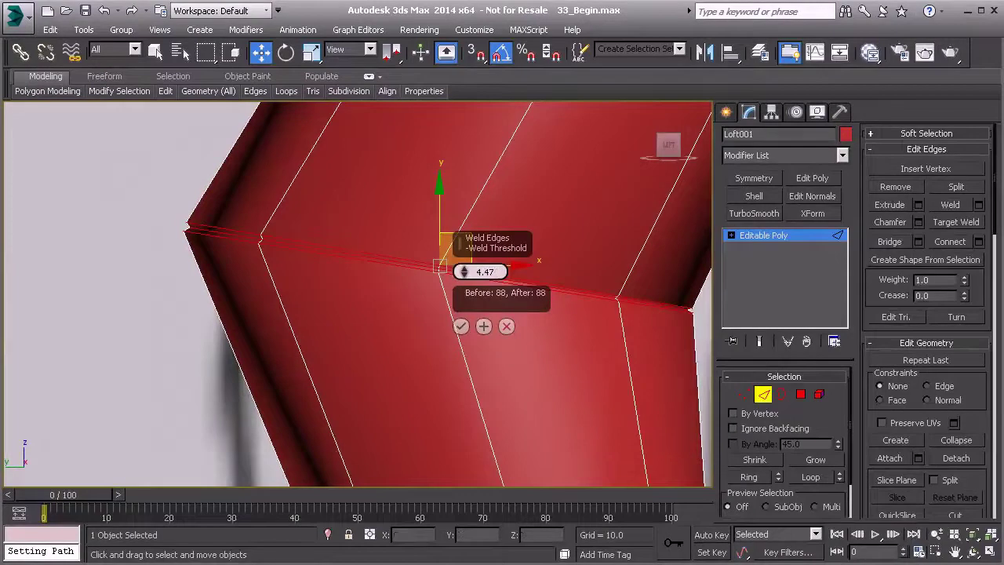
drag(430, 316, 463, 270)
middle_drag(464, 335, 444, 342)
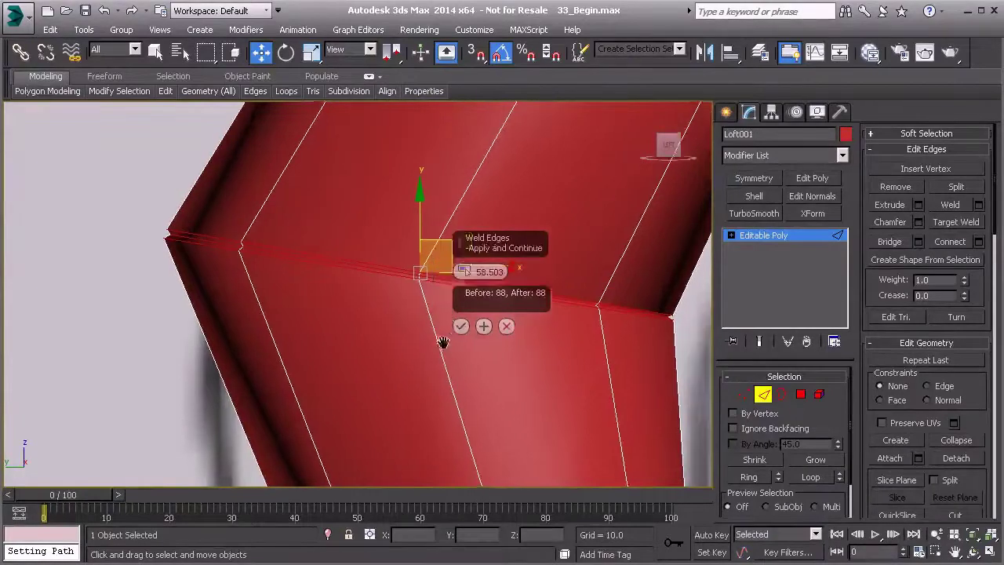
click(507, 326)
- Reduce the closely spaced edge loops around the ponytail's middle to a single loop
scroll(390, 339, down, 6)
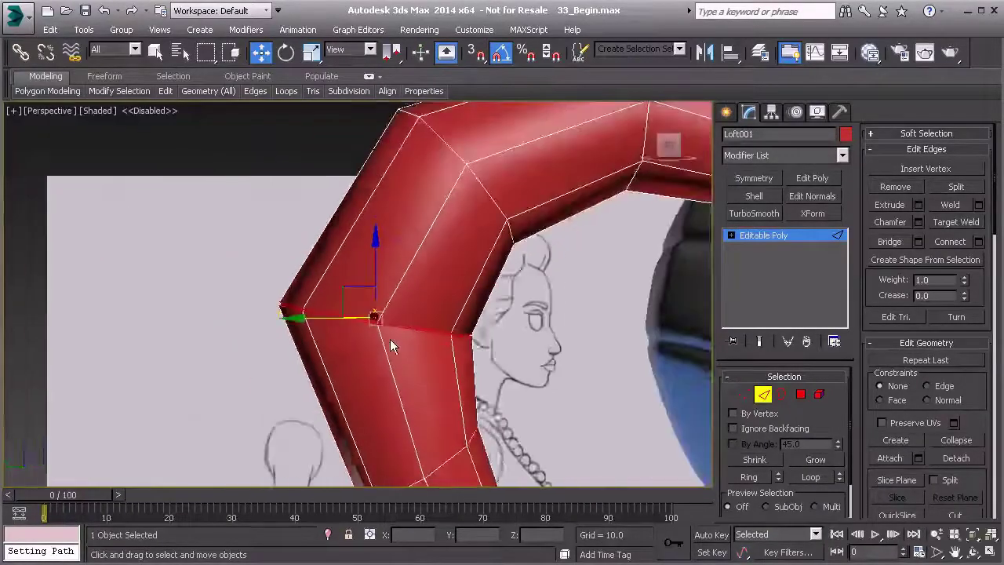
scroll(390, 339, up, 3)
alt+middle_drag(388, 351, 501, 361)
scroll(502, 361, up, 3)
scroll(410, 358, up, 3)
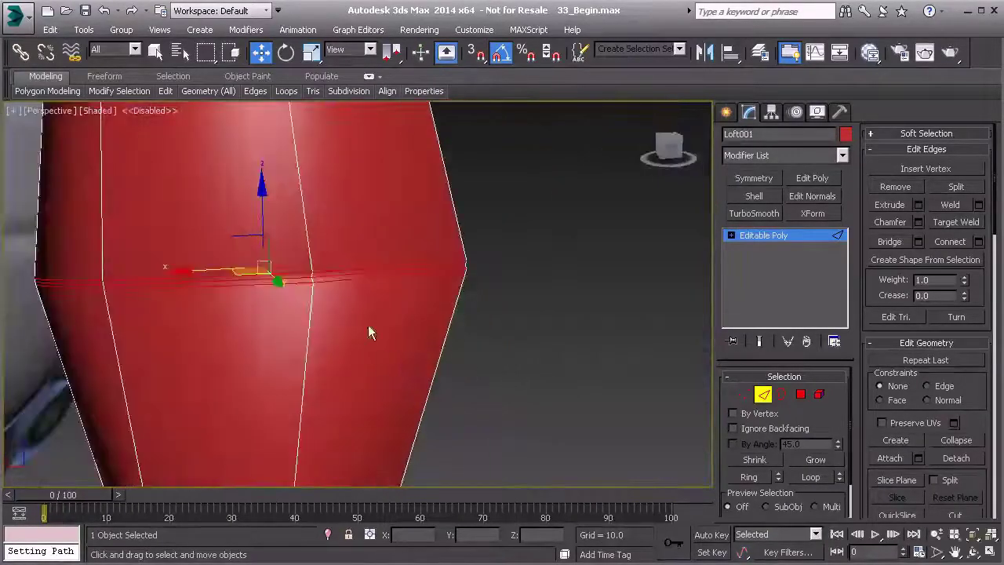
click(354, 281)
click(352, 268)
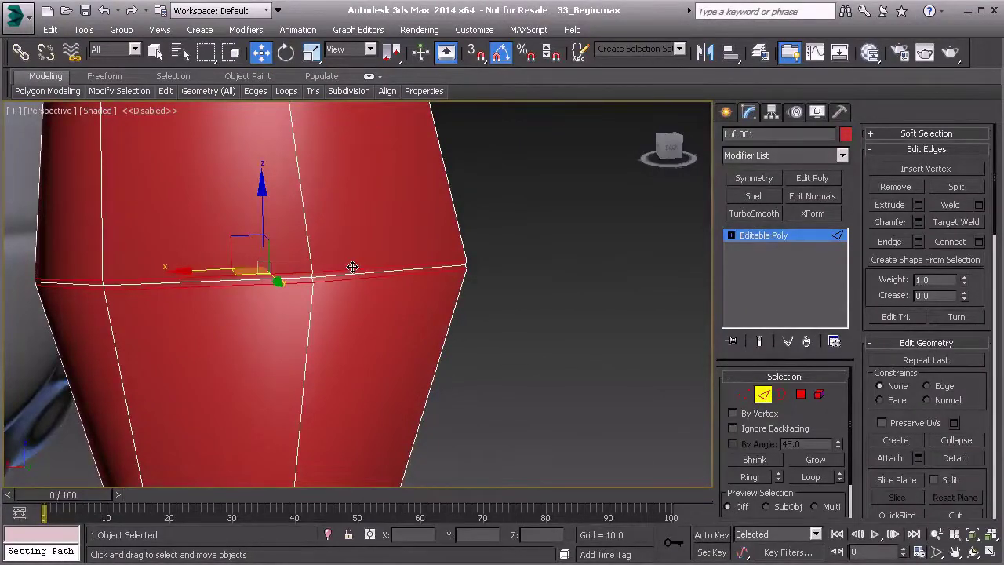
click(353, 267)
mouse_move(352, 268)
alt+middle_down()
mouse_move(448, 312)
mouse_move(420, 350)
mouse_move(333, 336)
mouse_move(458, 352)
mouse_move(381, 353)
mouse_move(394, 353)
mouse_move(340, 330)
mouse_move(361, 295)
alt+middle_up()
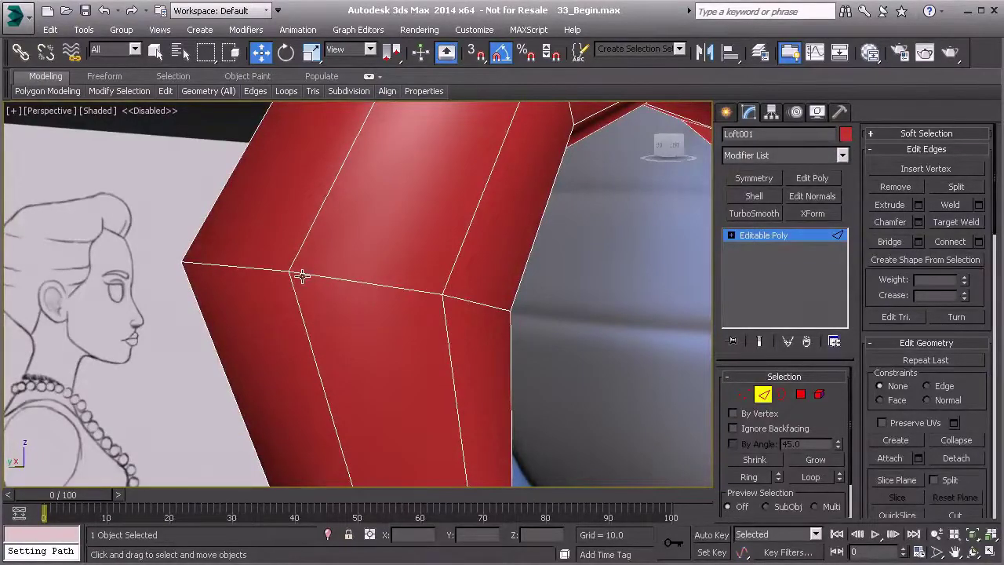
- Switch to vertex level and select all of the ponytail's vertices
key(1)
scroll(326, 301, down, 8)
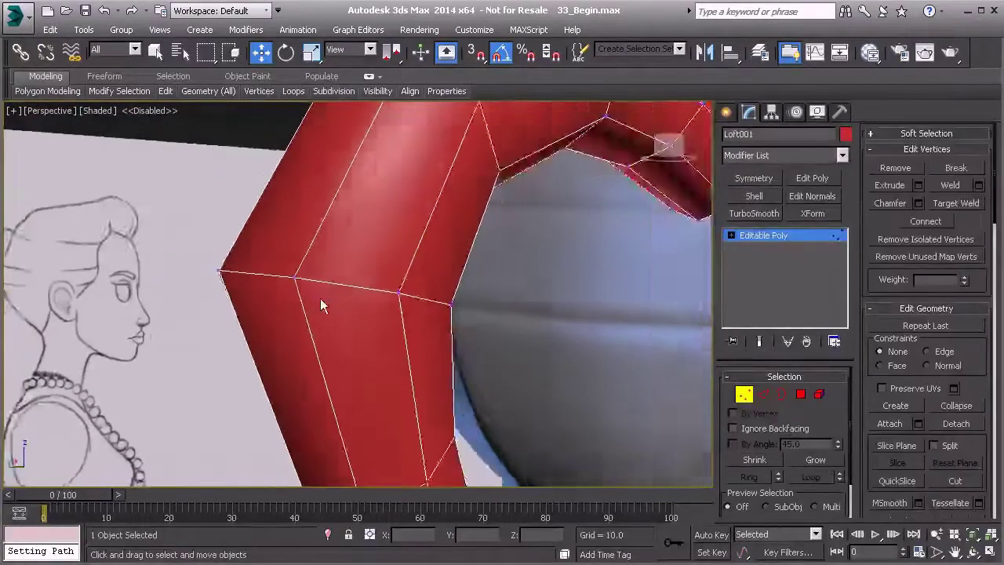
alt+middle_drag(350, 300, 245, 179)
drag(589, 484, 589, 483)
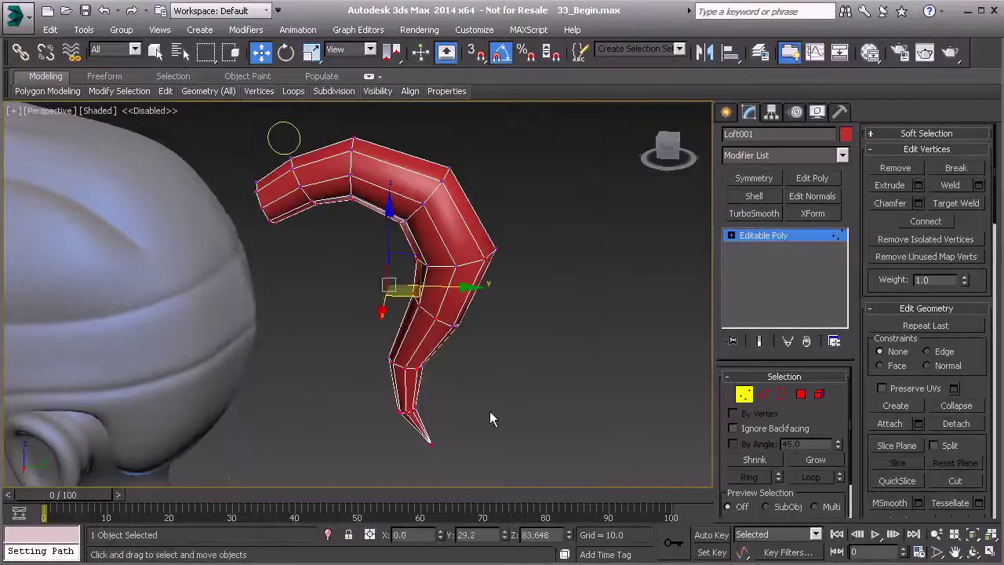
alt+middle_drag(490, 411, 485, 407)
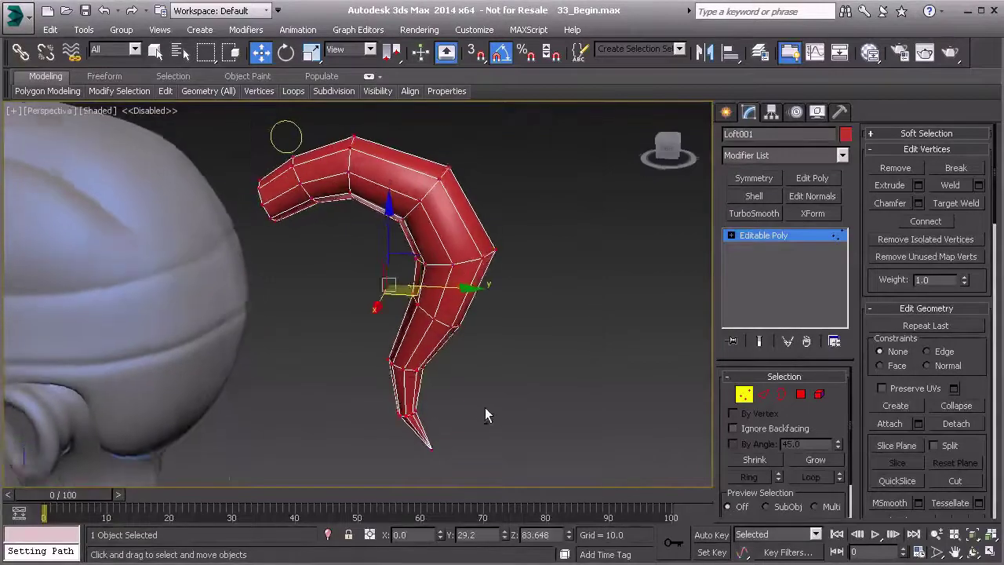
- Weld all of the ponytail's vertices with a threshold of 0.1 and leave vertex level
click(979, 186)
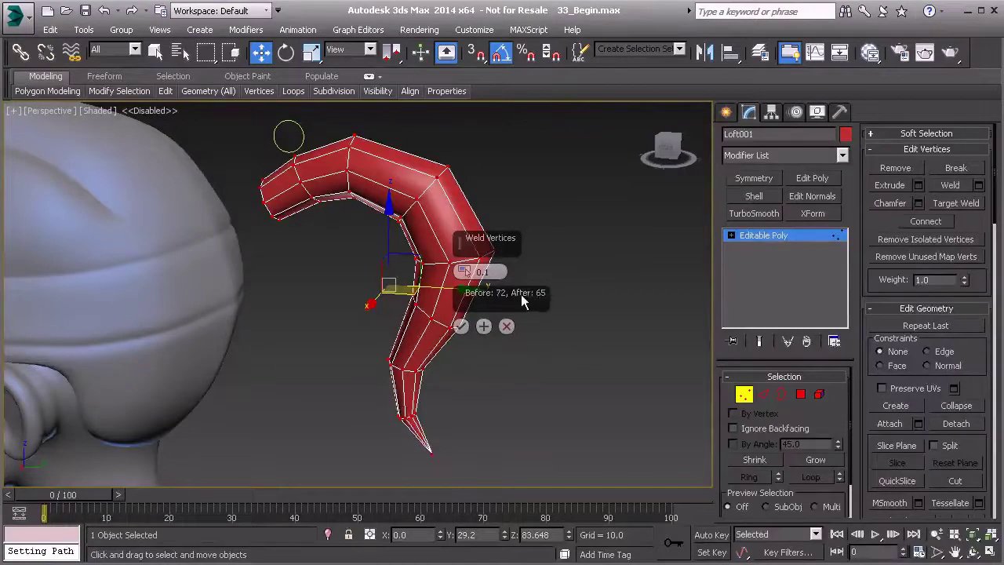
click(460, 326)
alt+middle_drag(461, 325, 470, 287)
scroll(599, 267, up, 3)
click(745, 393)
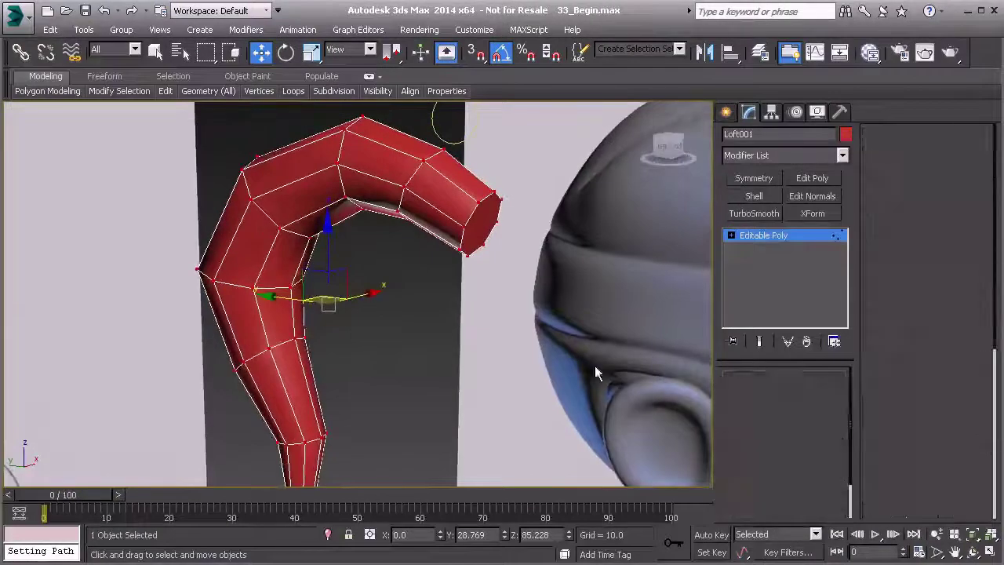
- Move the whole ponytail sideways to X 12.704, centring it behind the head, and display edged faces
alt+middle_drag(366, 326, 400, 372)
drag(375, 386, 400, 387)
key(F4)
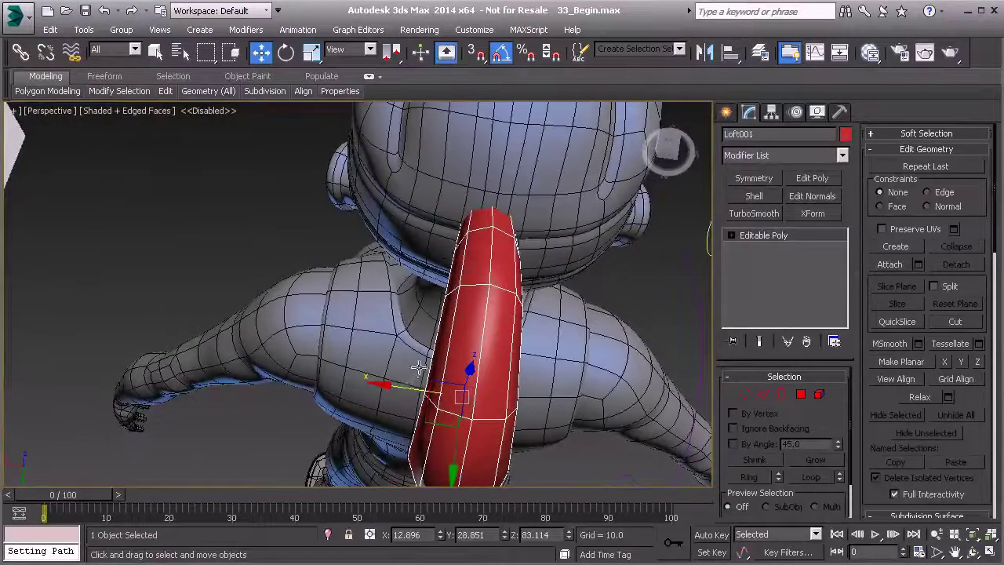
drag(401, 389, 473, 233)
drag(401, 391, 396, 390)
mouse_move(396, 390)
alt+middle_down()
mouse_move(400, 231)
mouse_move(385, 276)
mouse_move(389, 319)
mouse_move(343, 303)
mouse_move(343, 209)
mouse_move(331, 296)
alt+middle_up()
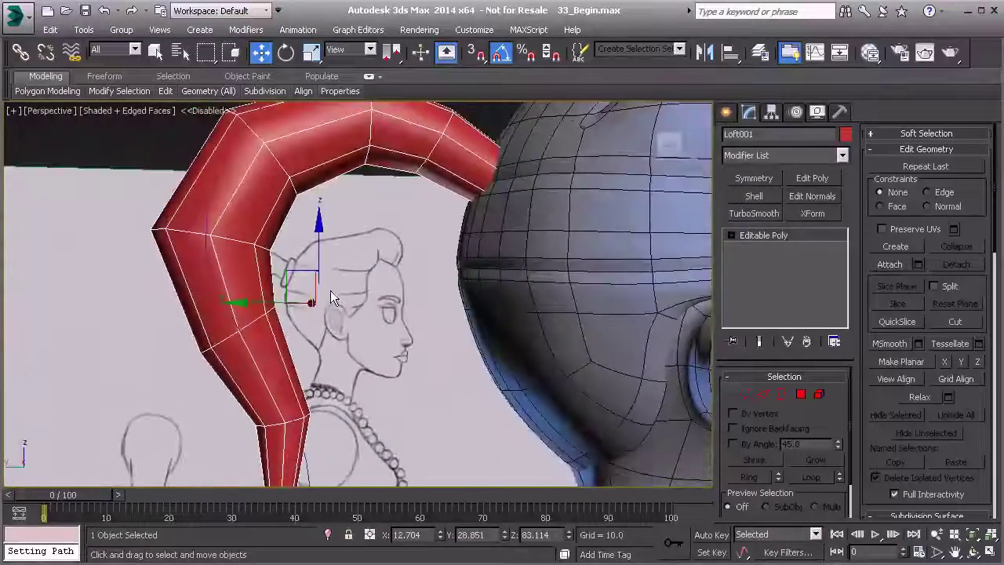
- In the left view, scale up the edge loop at the crest of the ponytail's arc to match the sketch
key(f)
scroll(354, 280, down, 2)
key(l)
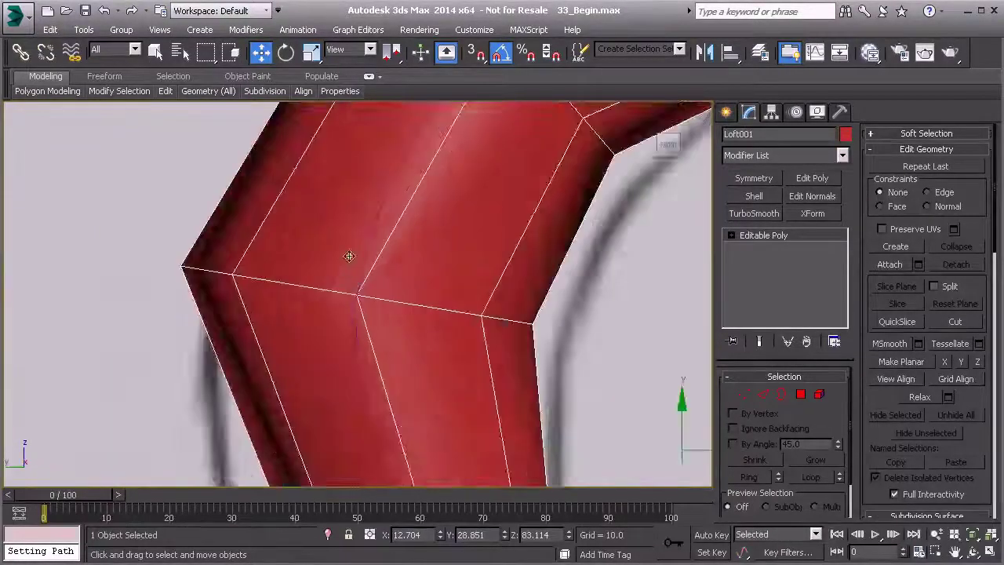
scroll(349, 256, down, 5)
key(2)
double_click(300, 315)
middle_drag(323, 325, 351, 322)
scroll(353, 322, up, 2)
click(312, 54)
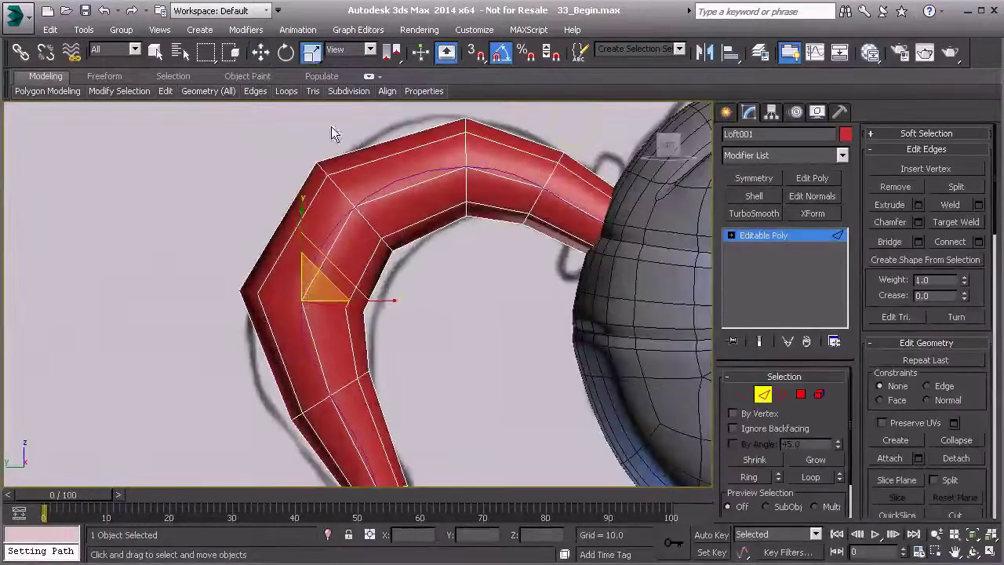
middle_drag(331, 133, 412, 250)
click(452, 190)
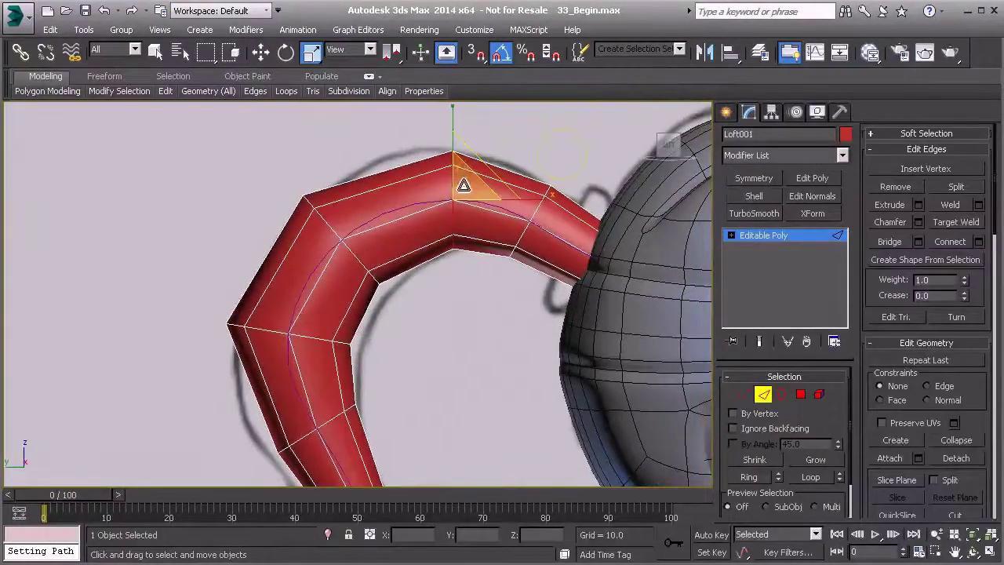
drag(463, 185, 463, 177)
- Enlarge the edge loops along the ponytail's outer bend and down its length, one by one, to follow the sketch outline
click(345, 254)
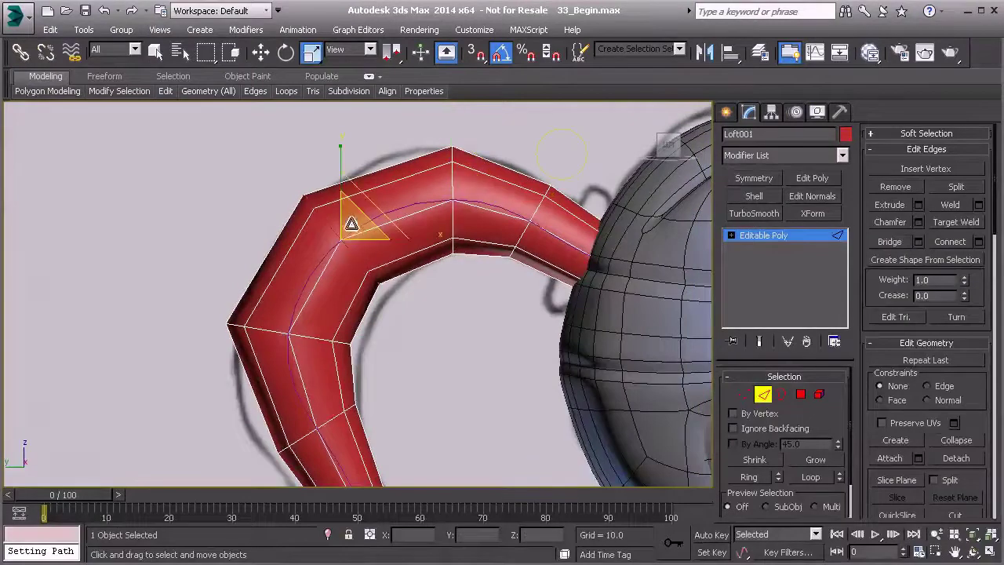
middle_drag(353, 267, 354, 223)
double_click(323, 293)
drag(310, 280, 309, 271)
middle_drag(311, 313, 309, 269)
double_click(328, 332)
drag(335, 323, 334, 308)
middle_drag(335, 308, 335, 257)
double_click(351, 355)
drag(359, 344, 363, 330)
middle_drag(361, 366, 364, 283)
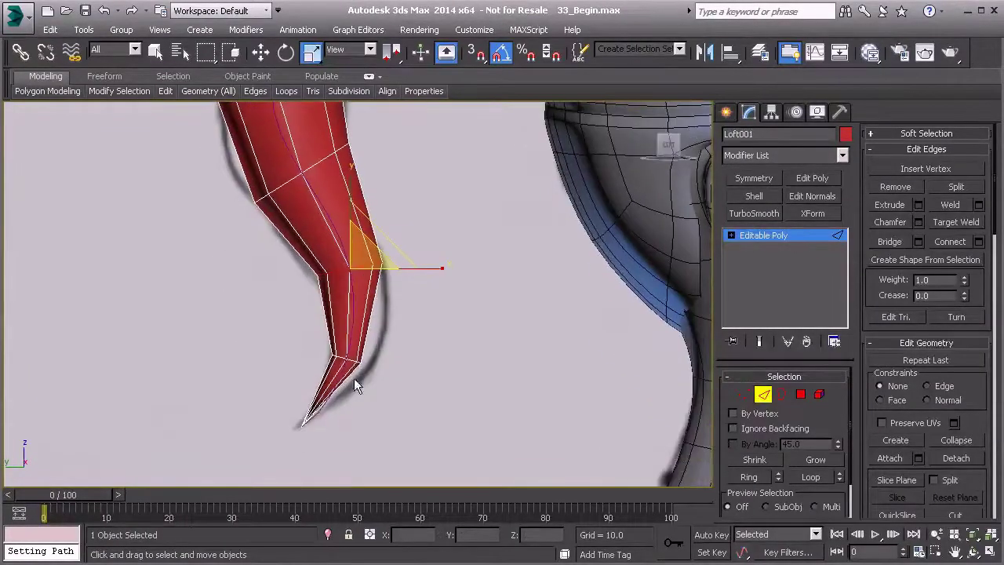
- Enlarge the edge loop just above the ponytail's tip and the one nearest the head, and leave edge level
double_click(351, 361)
drag(361, 346, 358, 317)
scroll(367, 296, down, 2)
middle_drag(367, 296, 340, 381)
scroll(341, 377, down, 2)
middle_drag(347, 272, 329, 296)
scroll(362, 293, up, 4)
double_click(411, 224)
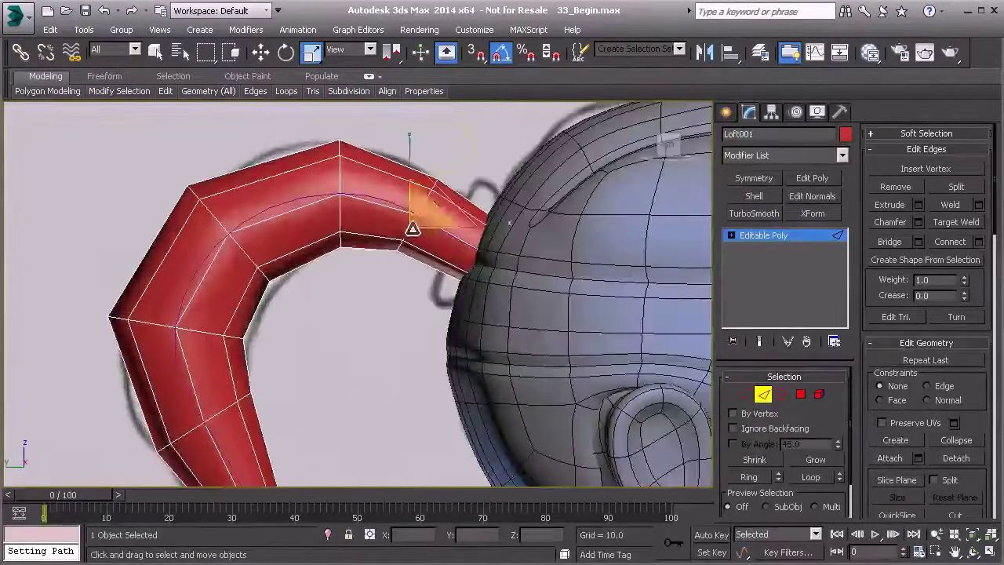
click(780, 236)
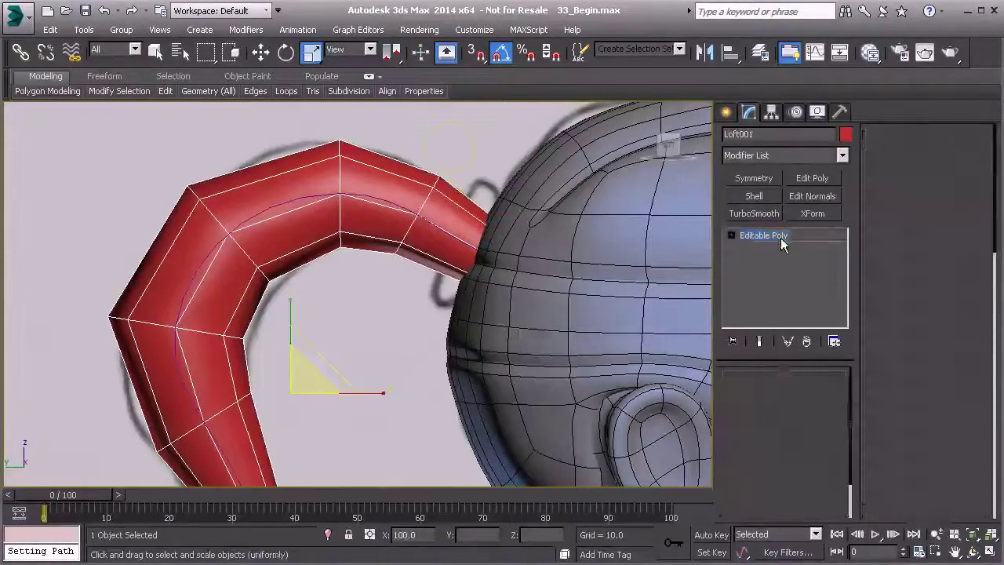
- Apply a TurboSmooth modifier to the ponytail with Isoline Display on and 2 iterations
click(754, 213)
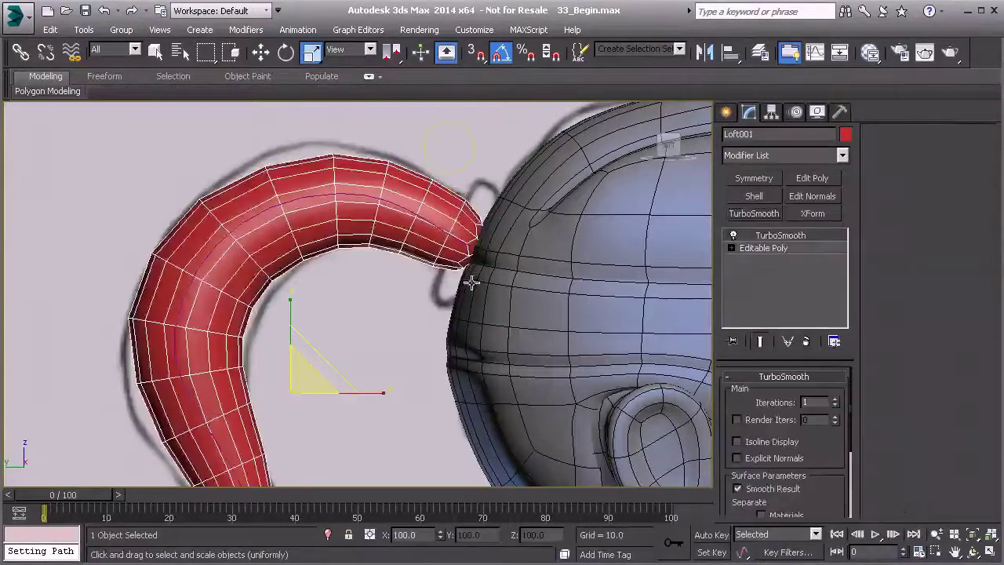
alt+middle_drag(395, 323, 386, 253)
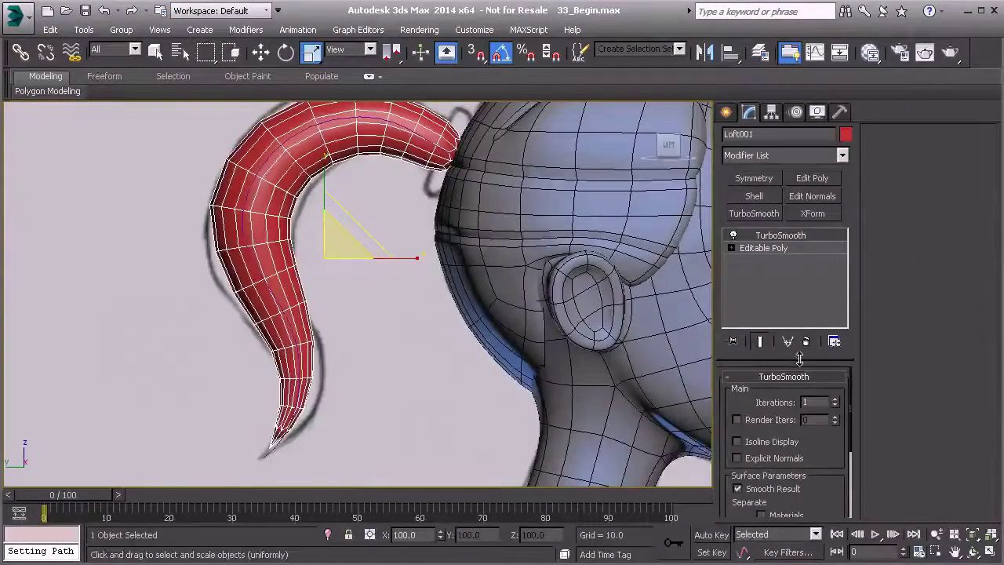
click(745, 441)
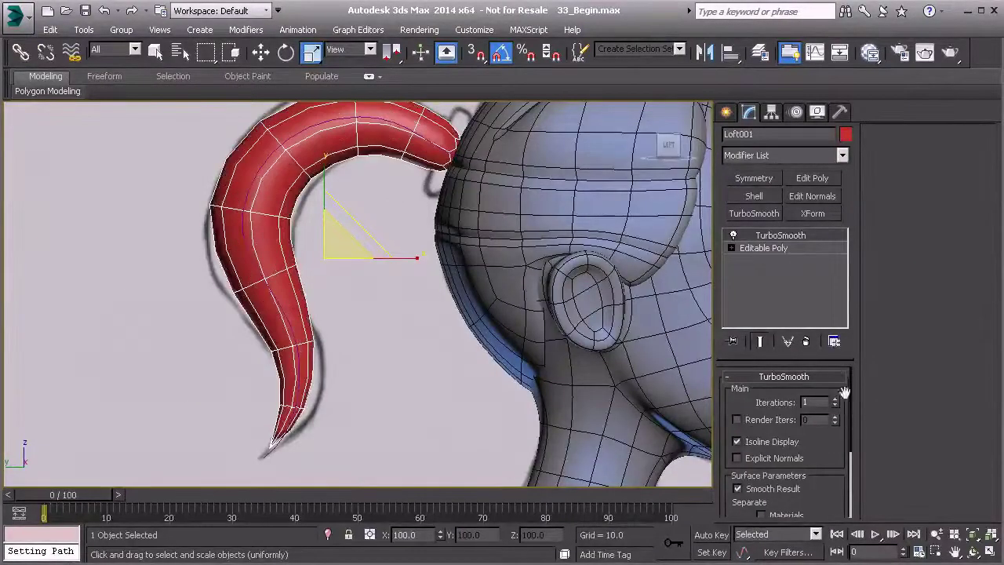
click(835, 400)
middle_drag(281, 187, 231, 272)
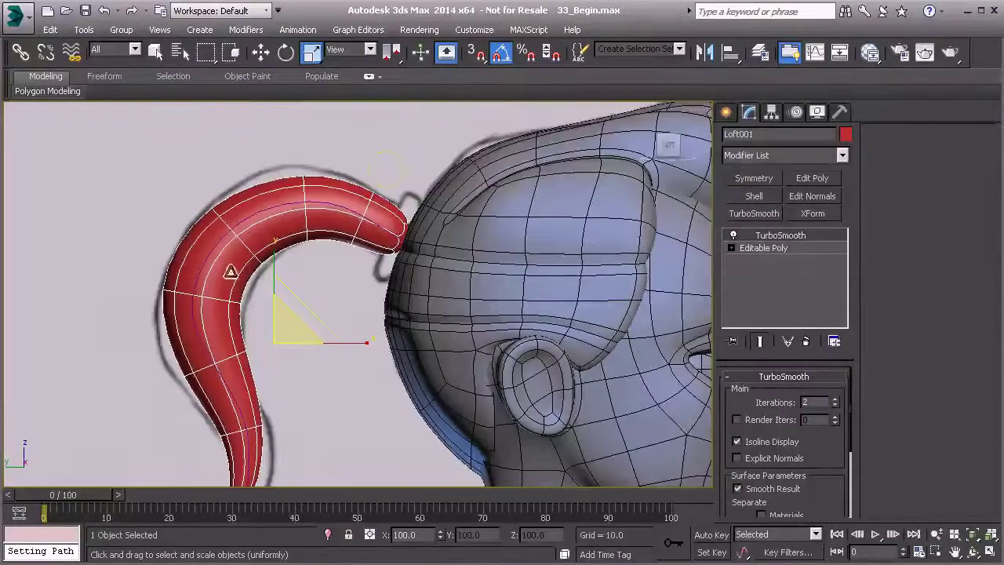
- Delete the cap polygon at the ponytail's head end from the Editable Poly below TurboSmooth
click(801, 394)
scroll(436, 255, up, 2)
key(F3)
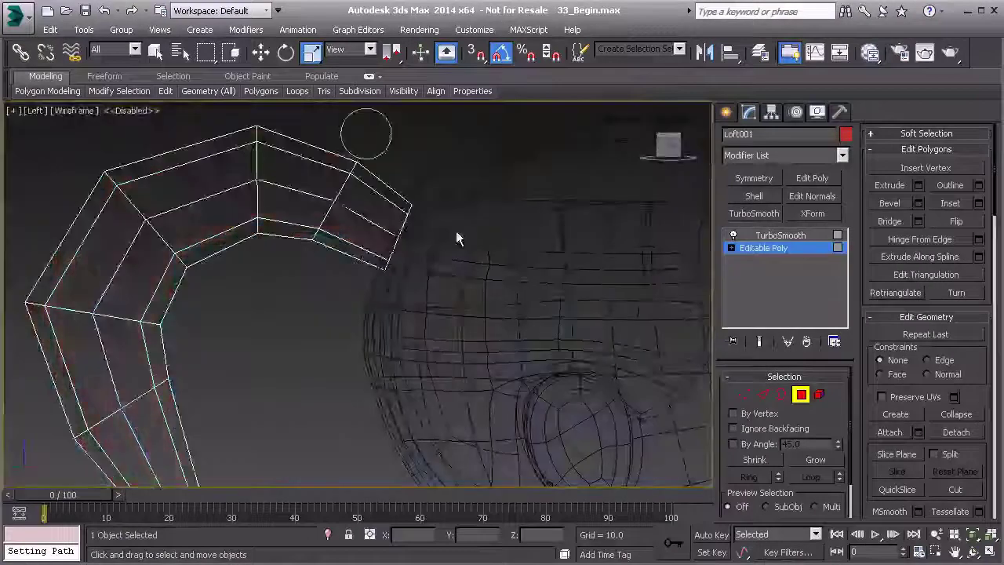
alt+middle_drag(456, 231, 365, 245)
click(323, 225)
key(Delete)
scroll(302, 224, down, 2)
key(F3)
alt+middle_drag(301, 224, 379, 245)
mouse_move(379, 245)
middle_down()
mouse_move(396, 241)
mouse_move(342, 242)
middle_up()
- Try to insert an edge loop near the ponytail's tip
scroll(258, 340, up, 6)
middle_drag(258, 341, 421, 262)
scroll(343, 352, up, 2)
middle_drag(343, 352, 398, 350)
scroll(373, 342, up, 2)
scroll(399, 350, down, 2)
alt+middle_drag(416, 229, 347, 281)
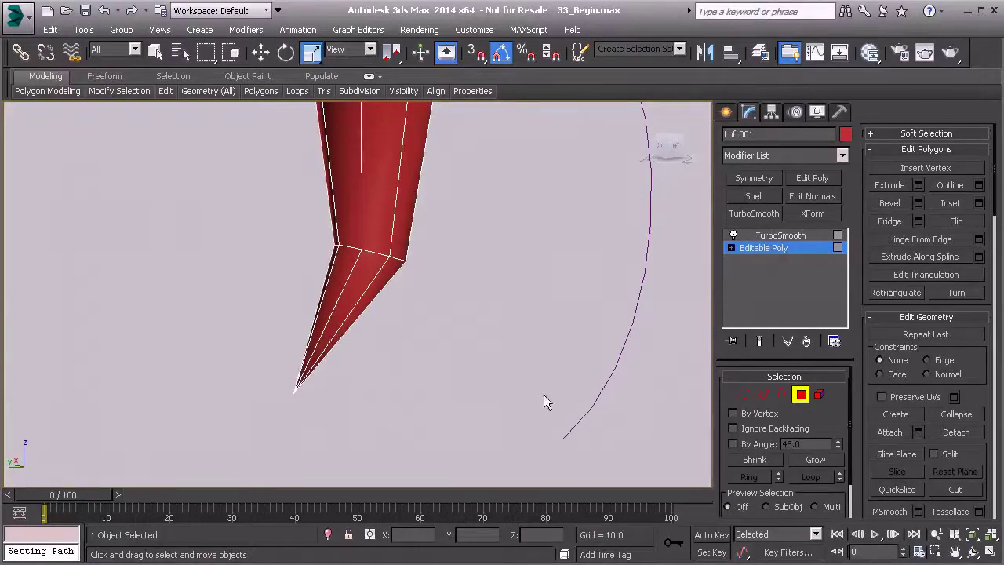
alt+middle_drag(337, 369, 588, 402)
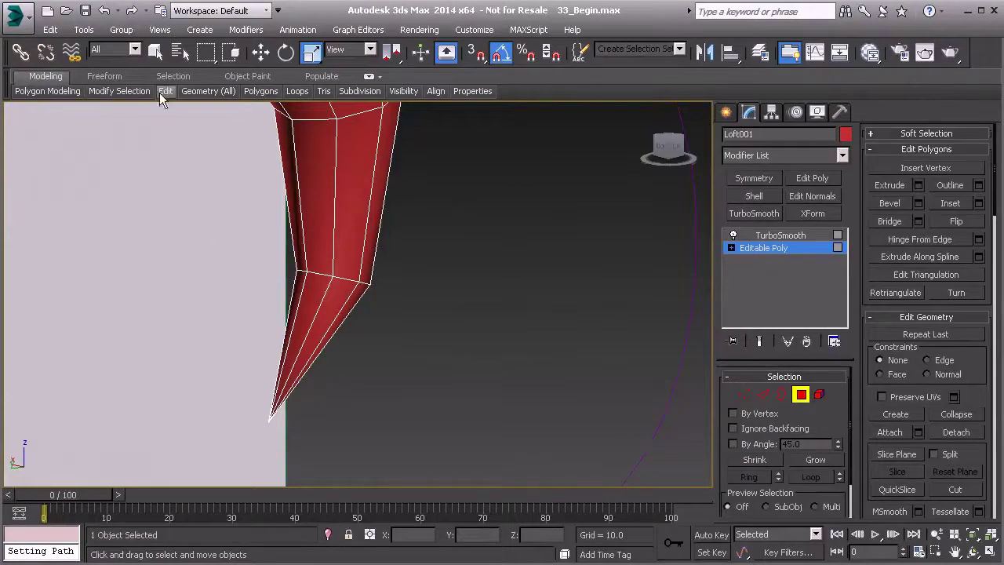
mouse_move(166, 91)
click(304, 142)
alt+middle_drag(291, 384, 263, 377)
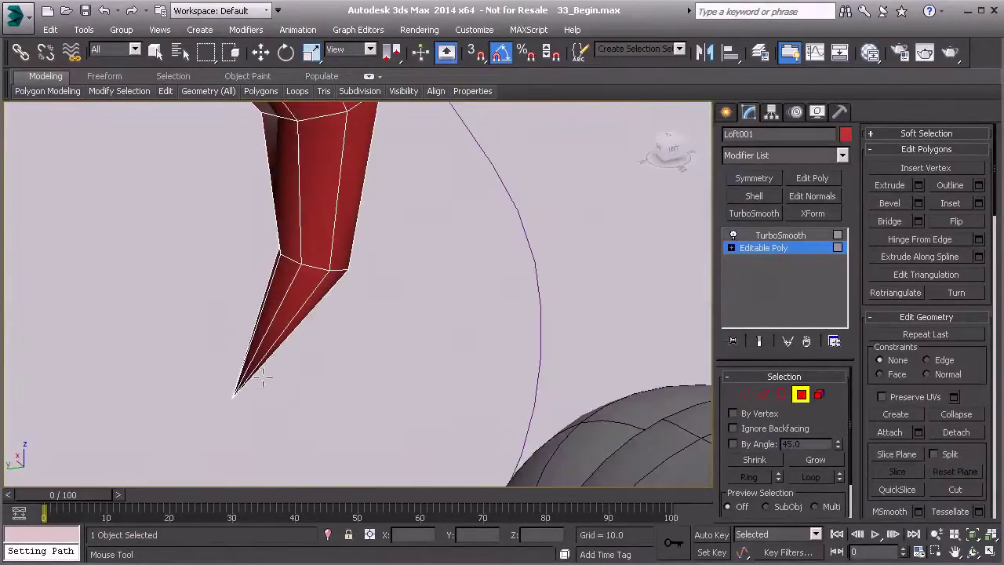
mouse_move(277, 321)
alt+middle_down()
mouse_move(324, 331)
mouse_move(334, 350)
mouse_move(286, 345)
mouse_move(342, 329)
mouse_move(349, 314)
mouse_move(455, 391)
alt+middle_up()
scroll(346, 329, up, 4)
- Select the vertex at the ponytail's tip and convert the selection to the polygons that meet there
click(744, 394)
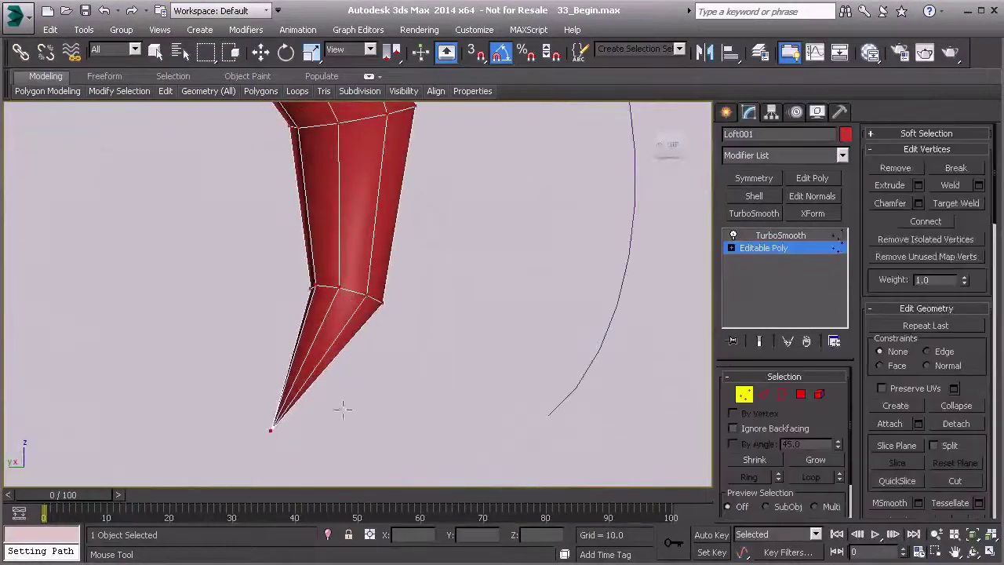
key(w)
drag(233, 411, 271, 435)
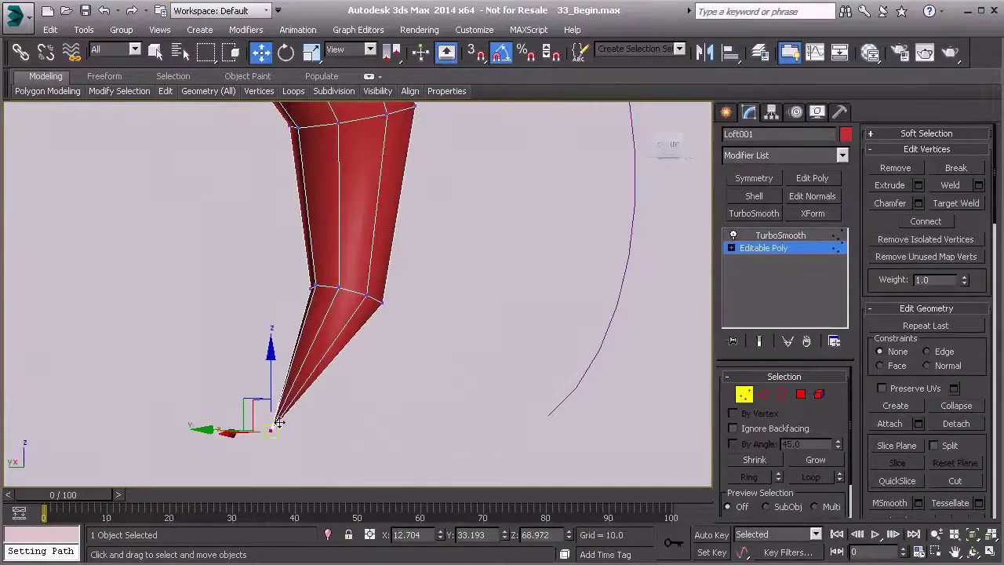
scroll(831, 365, down, 1)
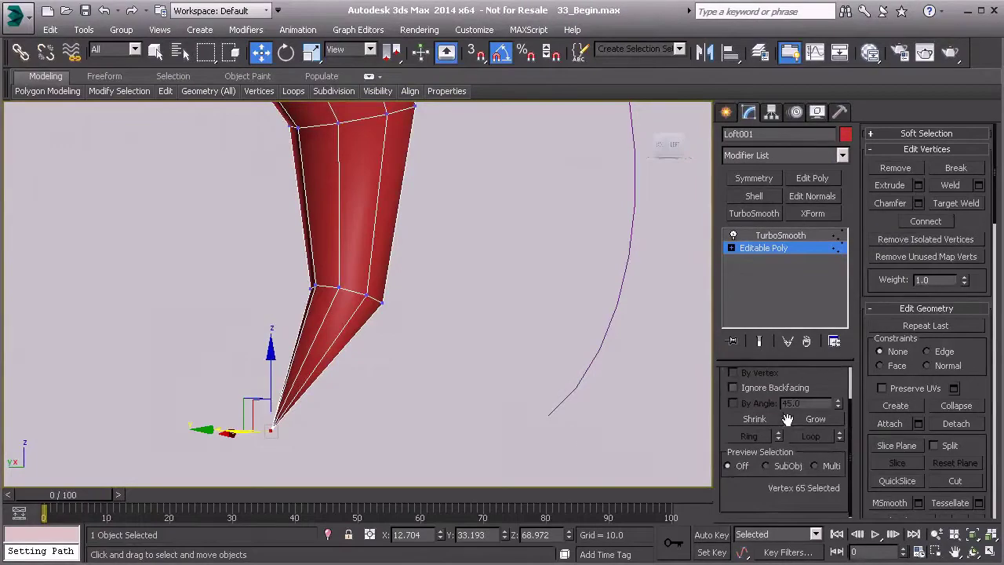
scroll(816, 382, up, 1)
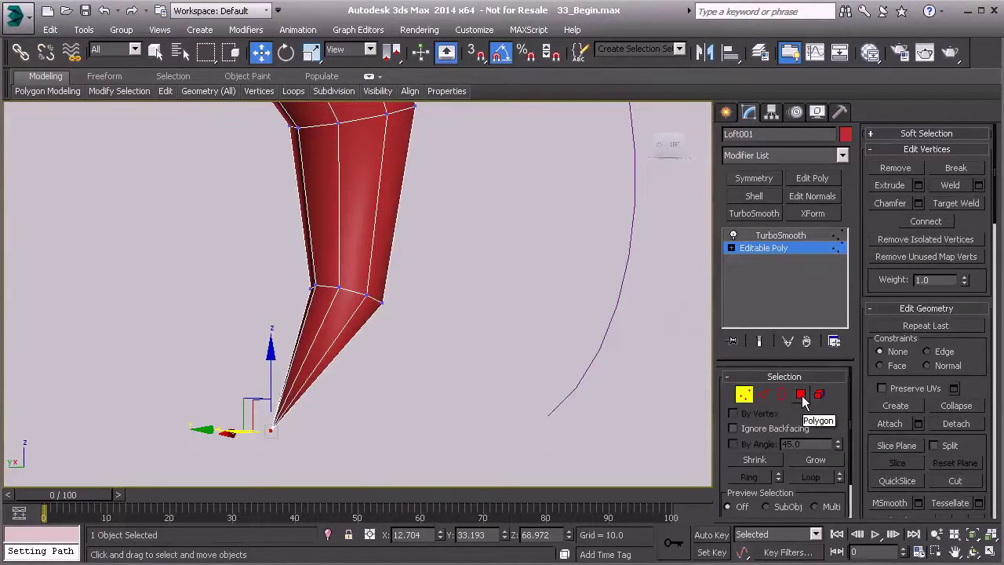
click(800, 394)
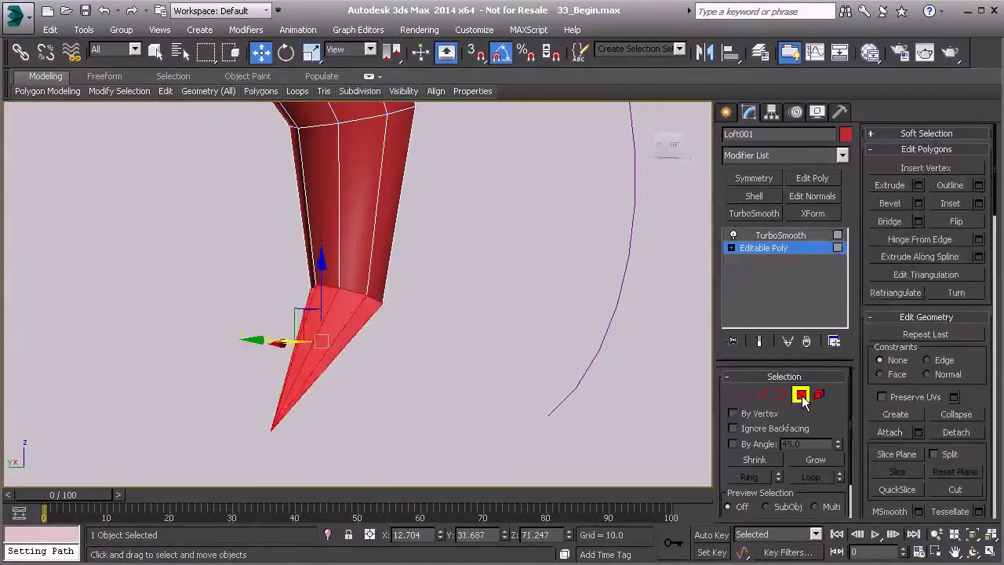
- Try to inset the selected tip polygons as a group, adjusting the amount to about 1.686
click(979, 203)
alt+middle_drag(435, 364, 424, 347)
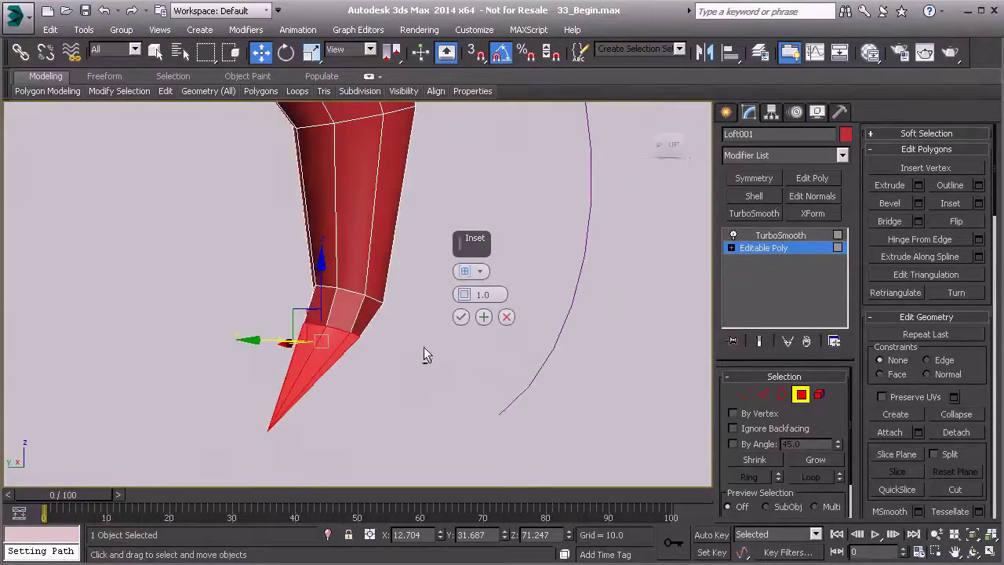
mouse_move(465, 297)
mouse_down()
mouse_move(465, 307)
mouse_move(466, 267)
mouse_move(466, 300)
mouse_up()
mouse_move(350, 354)
alt+middle_down()
mouse_move(279, 299)
mouse_move(379, 348)
mouse_move(465, 348)
mouse_move(542, 367)
mouse_move(518, 352)
alt+middle_up()
drag(463, 294, 475, 198)
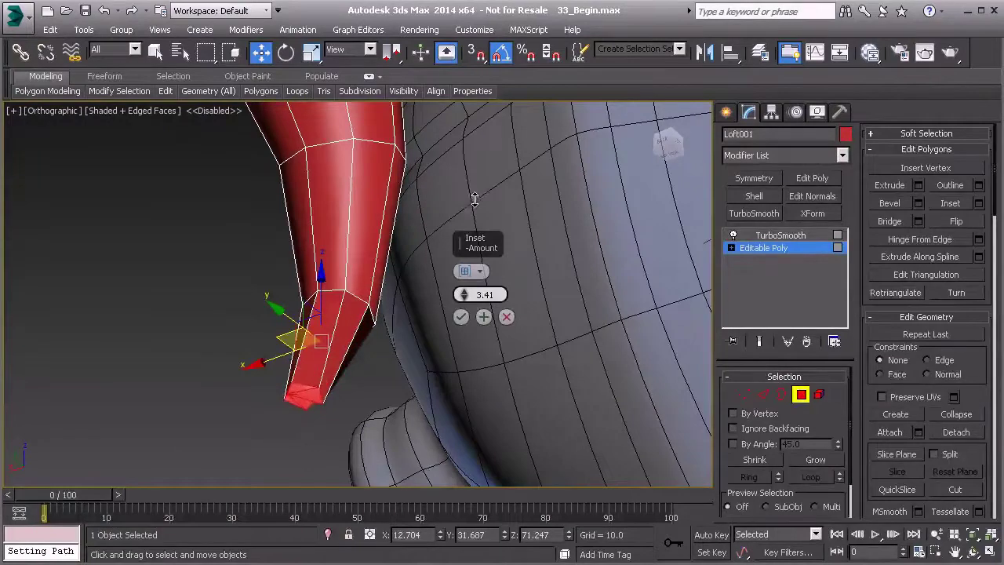
alt+middle_drag(471, 218, 494, 329)
drag(463, 294, 471, 363)
alt+middle_drag(471, 363, 253, 428)
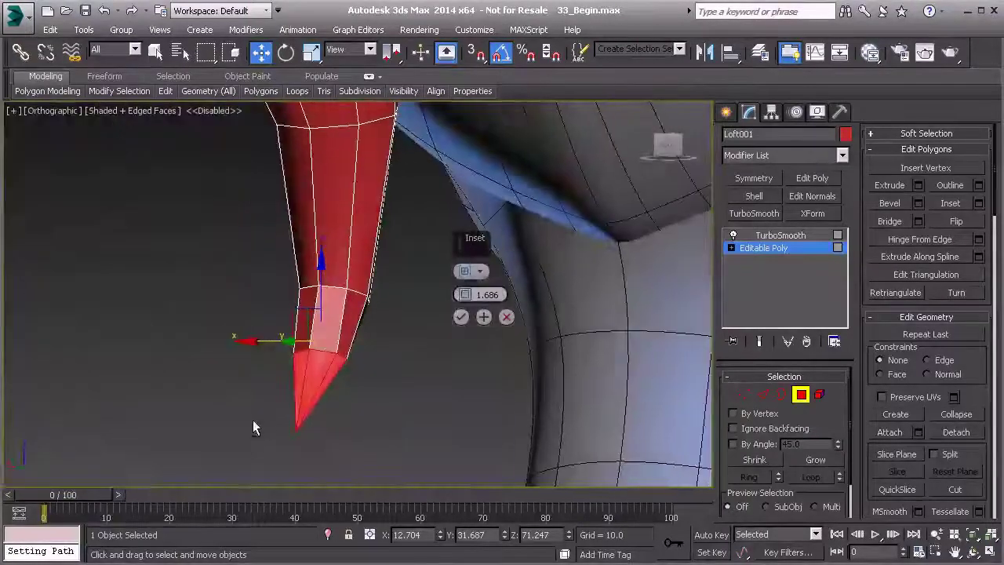
click(507, 317)
alt+middle_drag(507, 319, 451, 361)
- Frame the ponytail's tip in perspective and convert its polygon selection to an edge selection
click(800, 399)
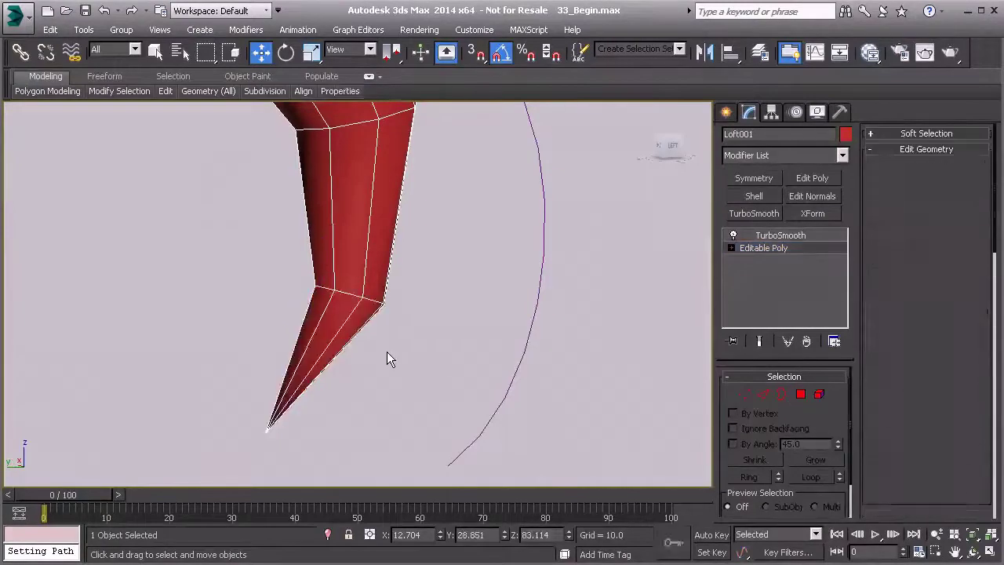
scroll(382, 351, down, 2)
key(f)
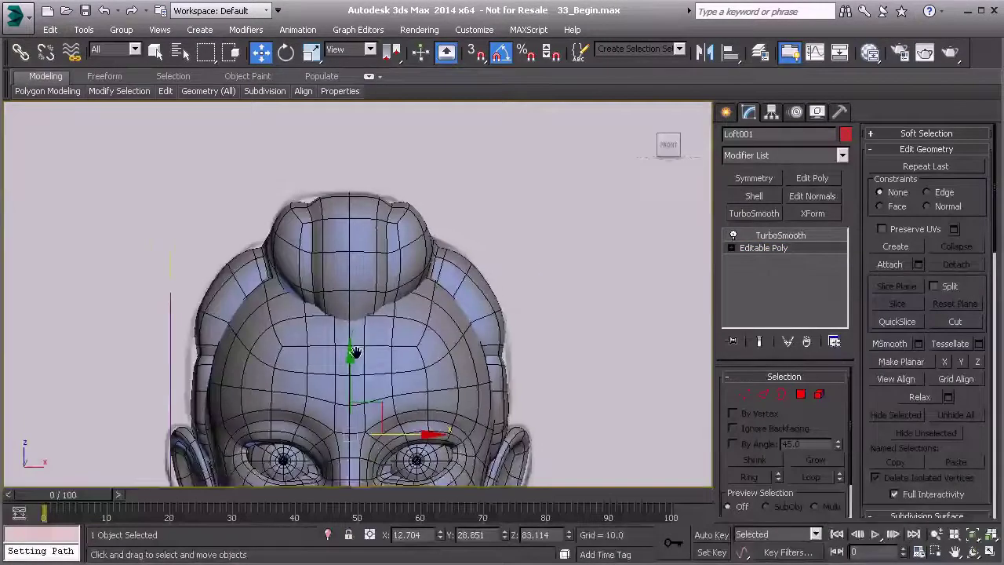
click(800, 396)
key(p)
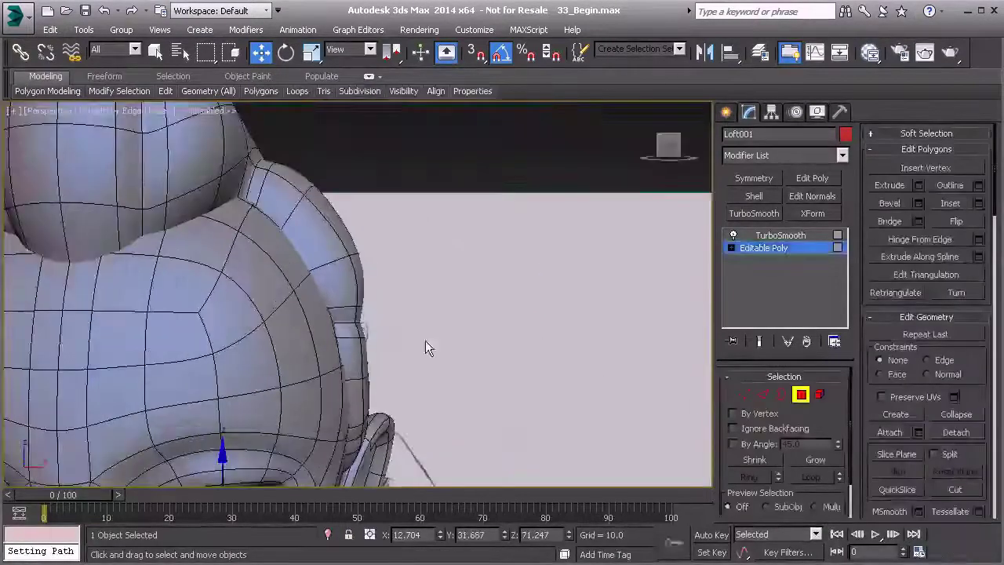
middle_drag(280, 375, 455, 304)
scroll(455, 304, down, 4)
middle_drag(407, 380, 399, 256)
scroll(396, 266, up, 5)
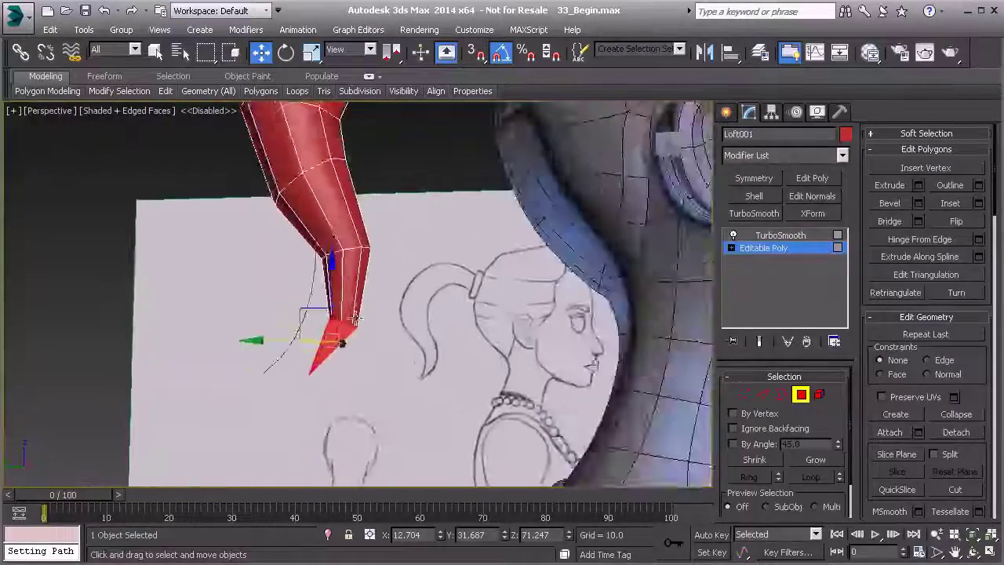
click(765, 396)
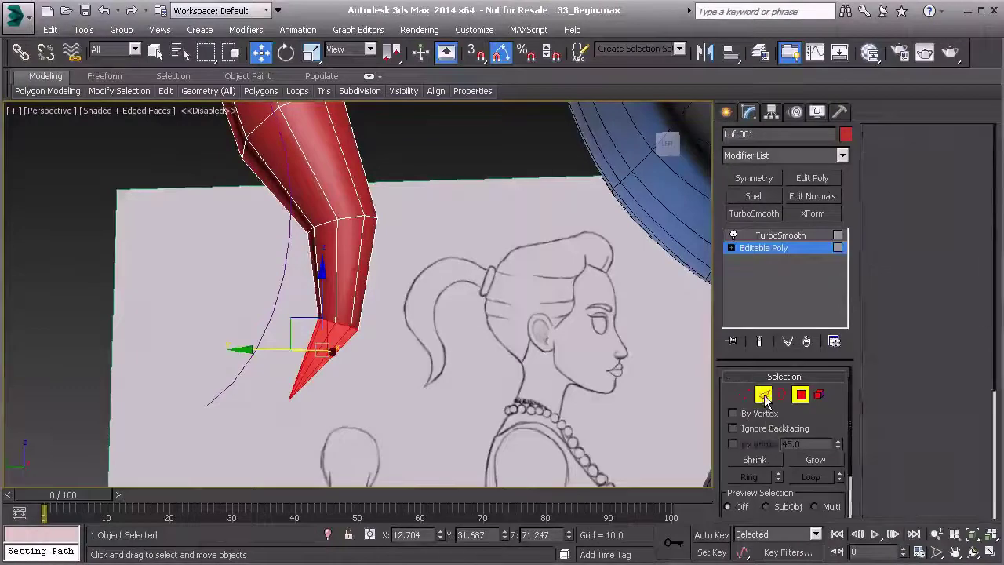
scroll(399, 347, up, 2)
- Deselect the ring of edges around the tip's base, keeping only the edges that converge on the point selected
alt+click(348, 319)
alt+middle_drag(326, 312, 407, 324)
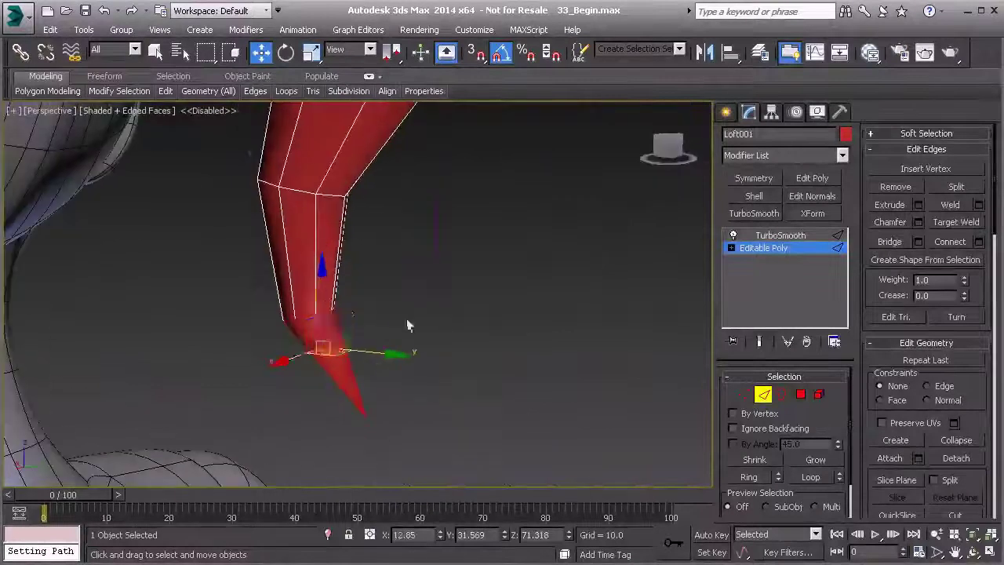
alt+click(323, 312)
alt+click(301, 318)
alt+click(288, 321)
alt+middle_drag(294, 320, 477, 326)
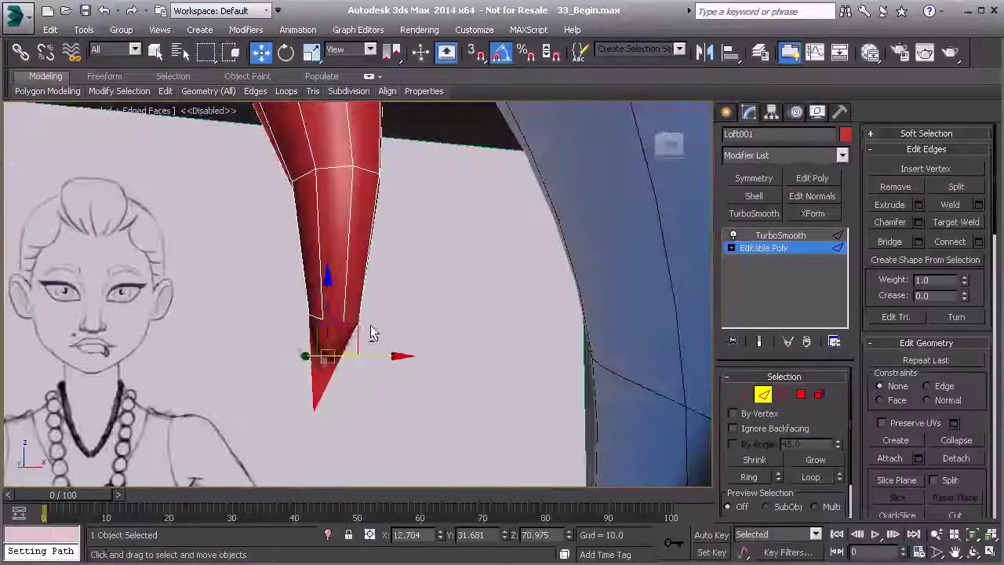
alt+click(352, 322)
alt+middle_drag(333, 321, 464, 349)
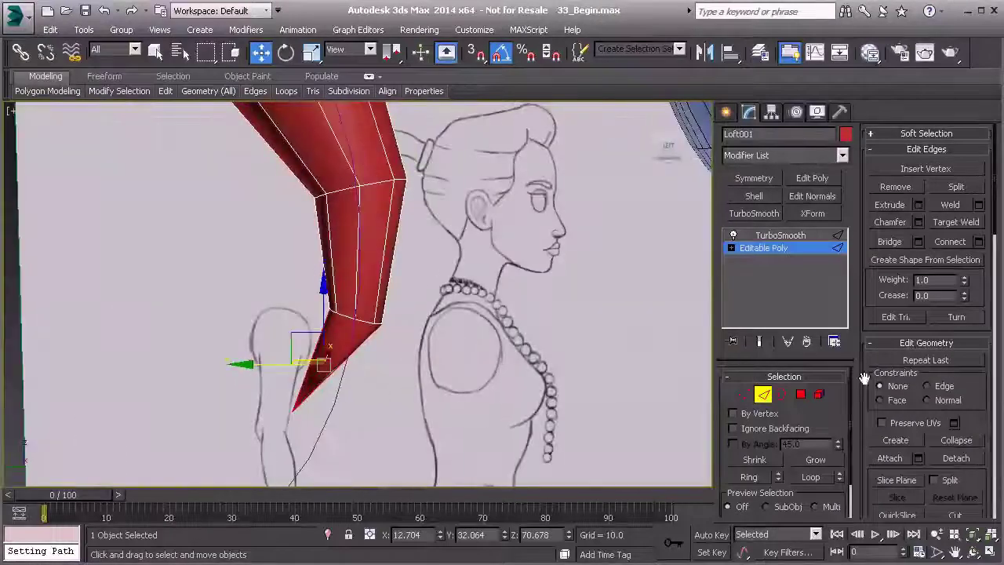
- Connect the edges converging on the ponytail's point with one segment, sliding the new edge loop close to the point
click(978, 242)
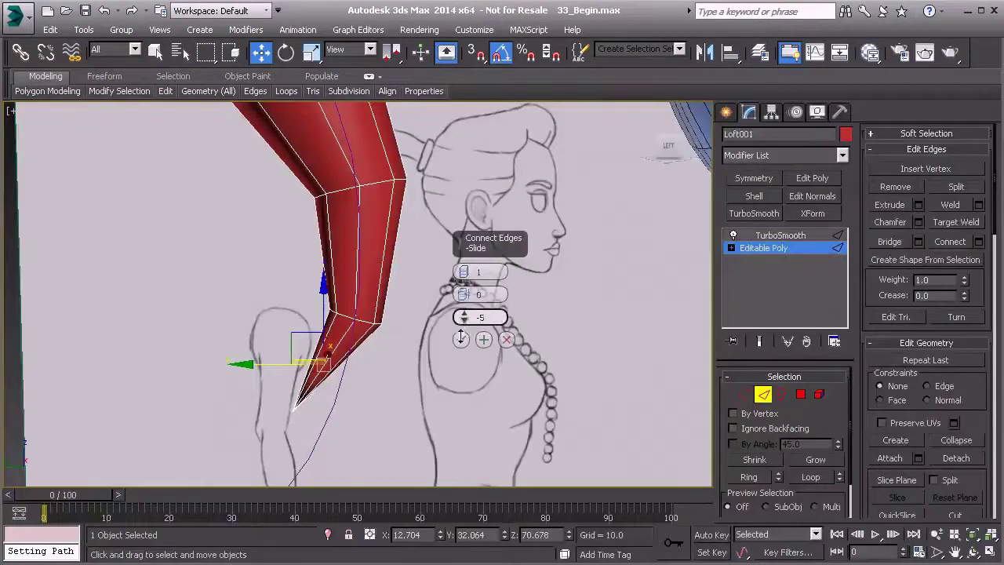
alt+middle_drag(365, 371, 372, 385)
click(460, 340)
alt+middle_drag(497, 346, 515, 341)
- Select the small polygons that form the ponytail's sharp end beyond the new edge loop and delete them
click(800, 394)
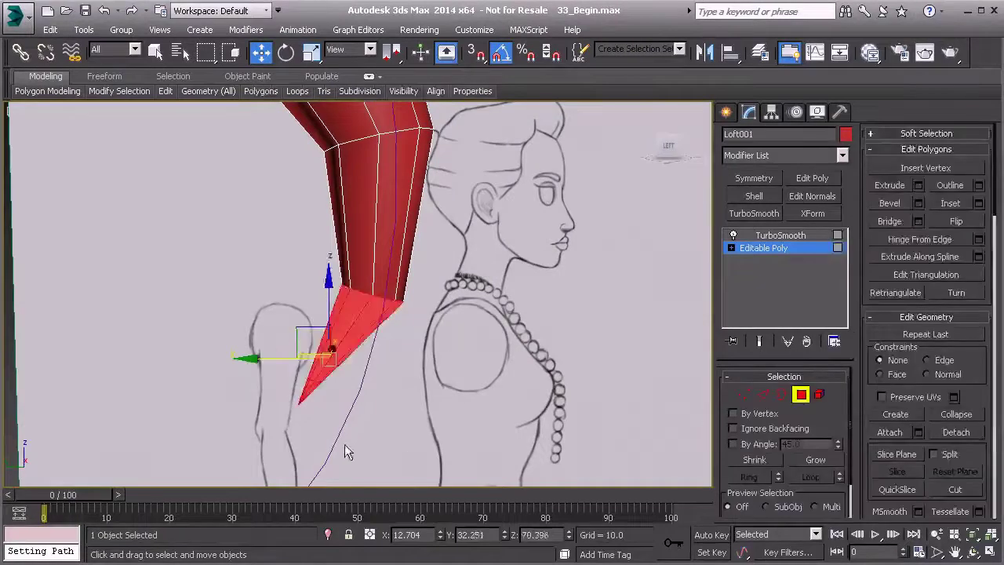
drag(290, 404, 283, 397)
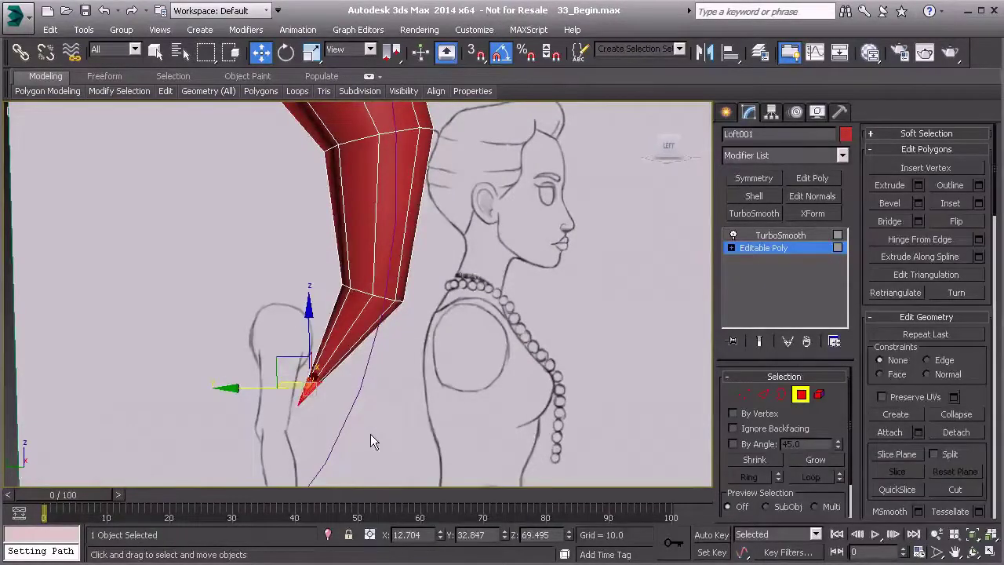
key(Delete)
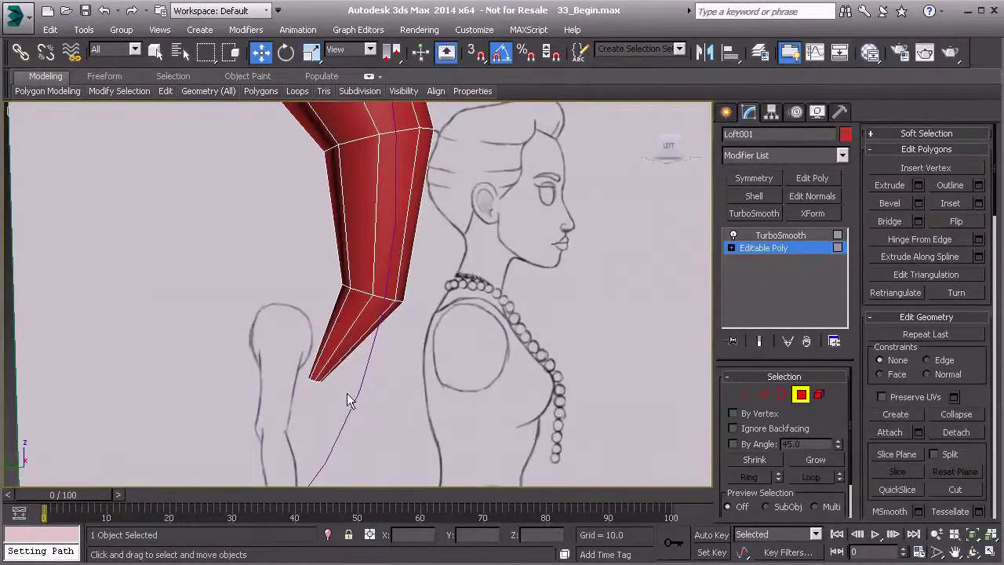
- Frame the open end of the ponytail and cap its border
key(1)
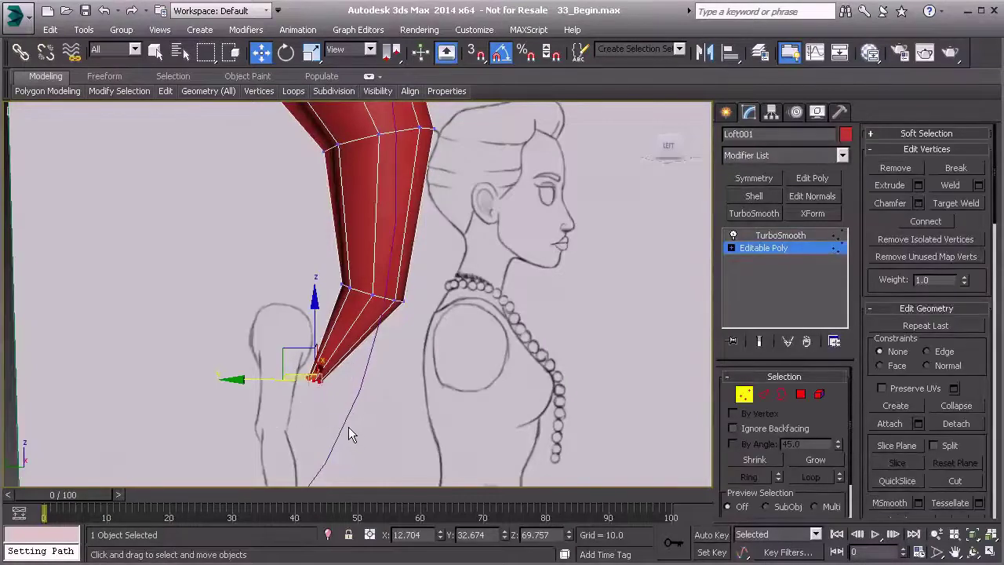
key(z)
alt+middle_drag(348, 427, 465, 348)
scroll(475, 347, down, 3)
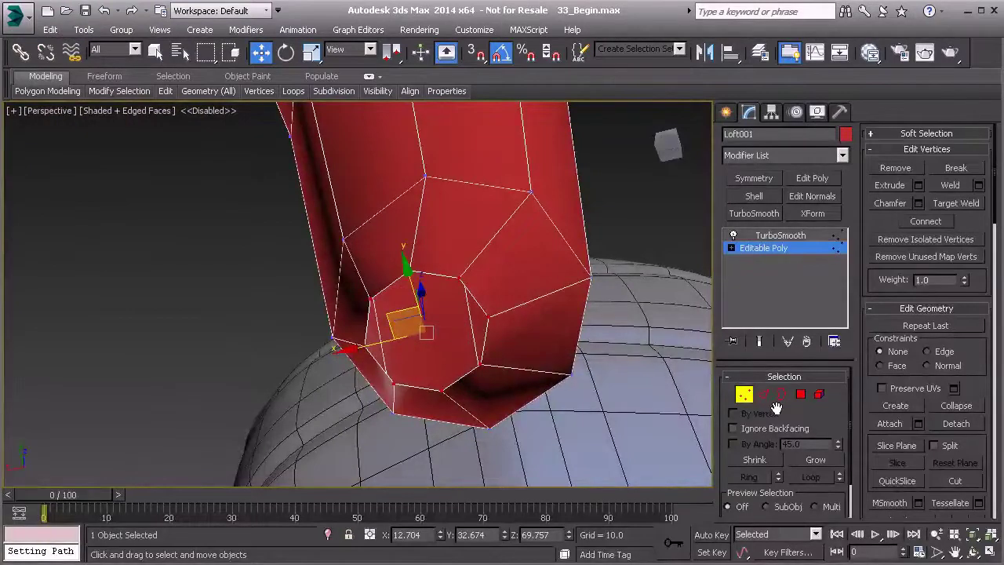
key(3)
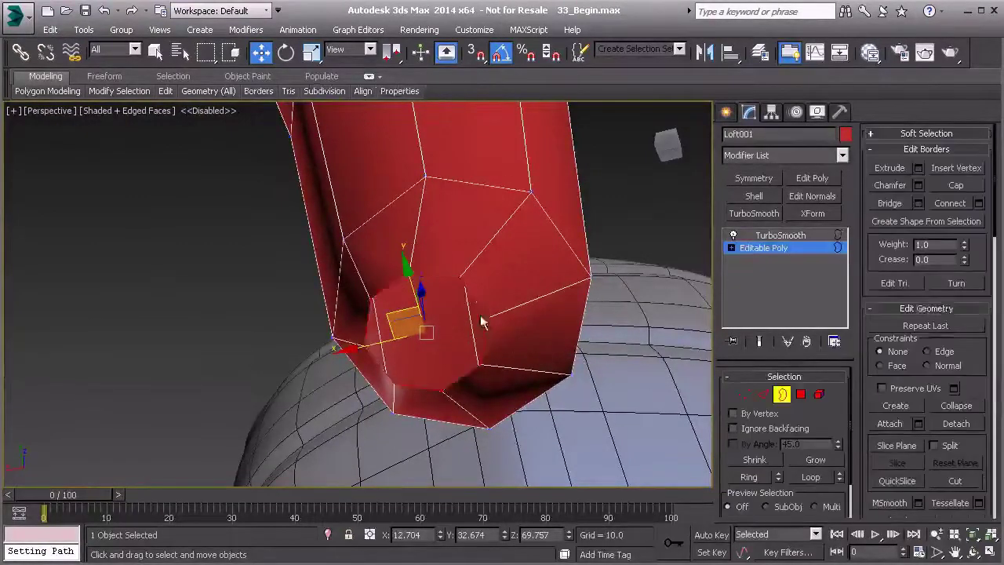
click(956, 186)
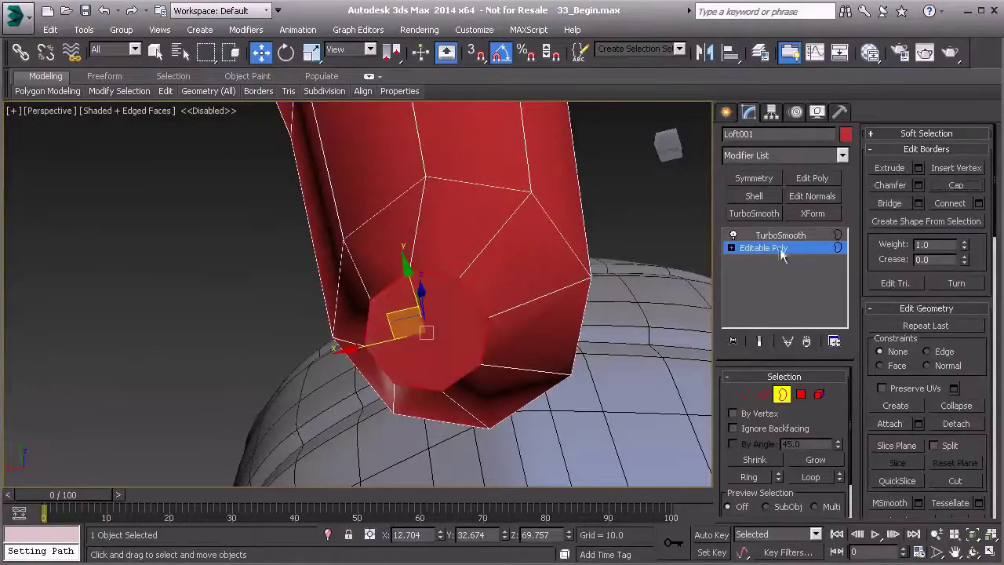
- Cut two perpendicular edges across the end cap, joining opposite vertices so that they cross at its centre
click(744, 395)
alt+middle_drag(466, 344, 448, 303)
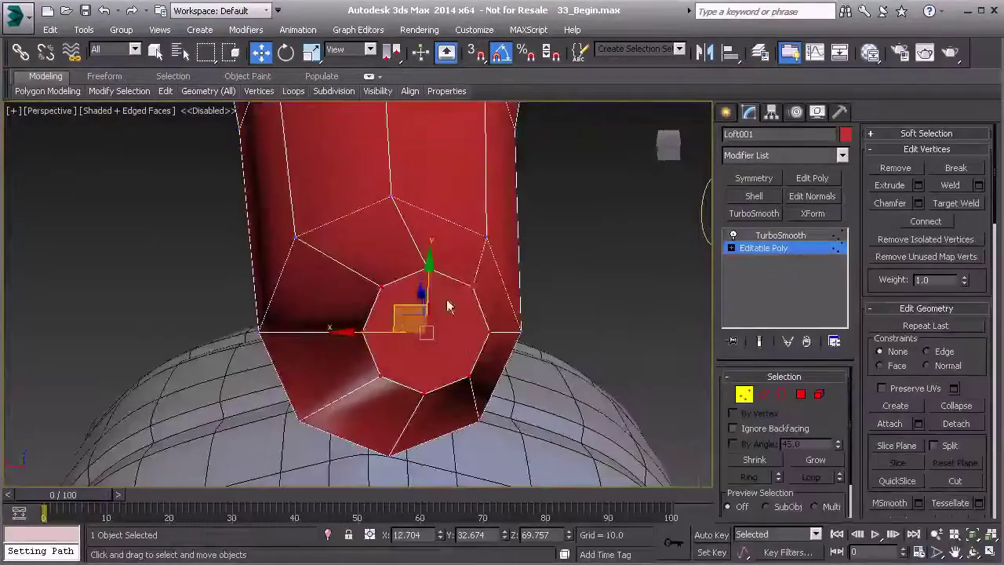
right_click(398, 327)
click(371, 180)
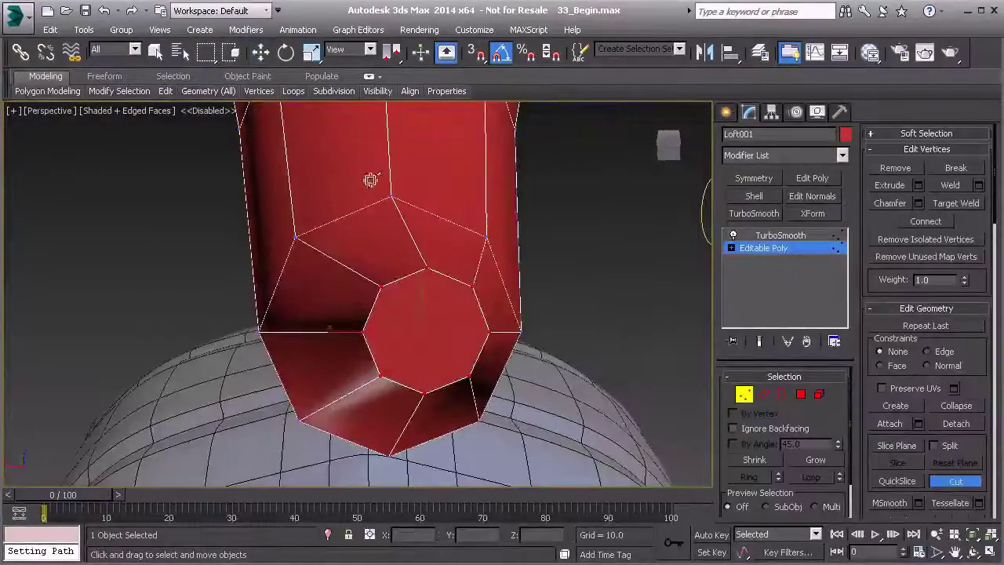
click(362, 332)
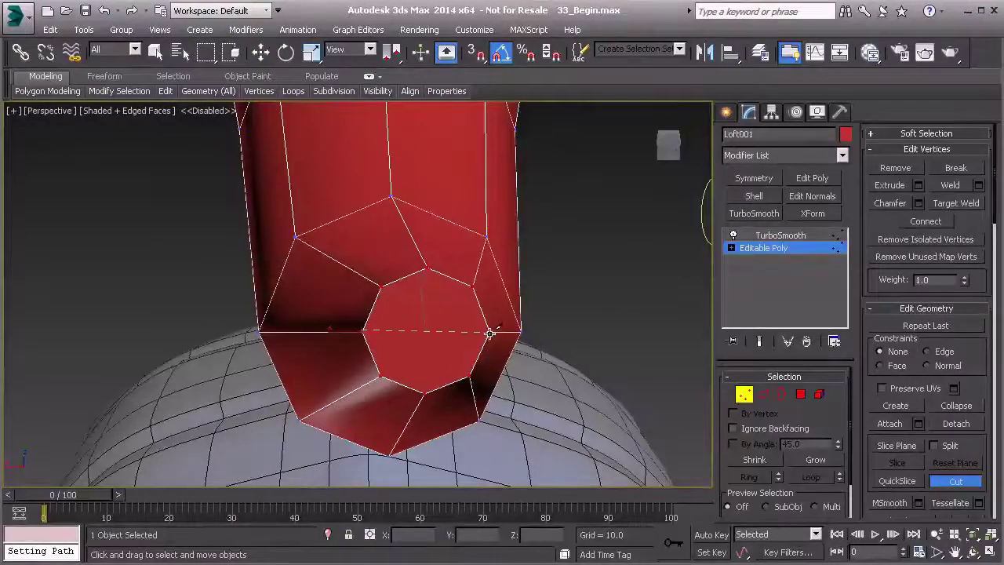
click(423, 393)
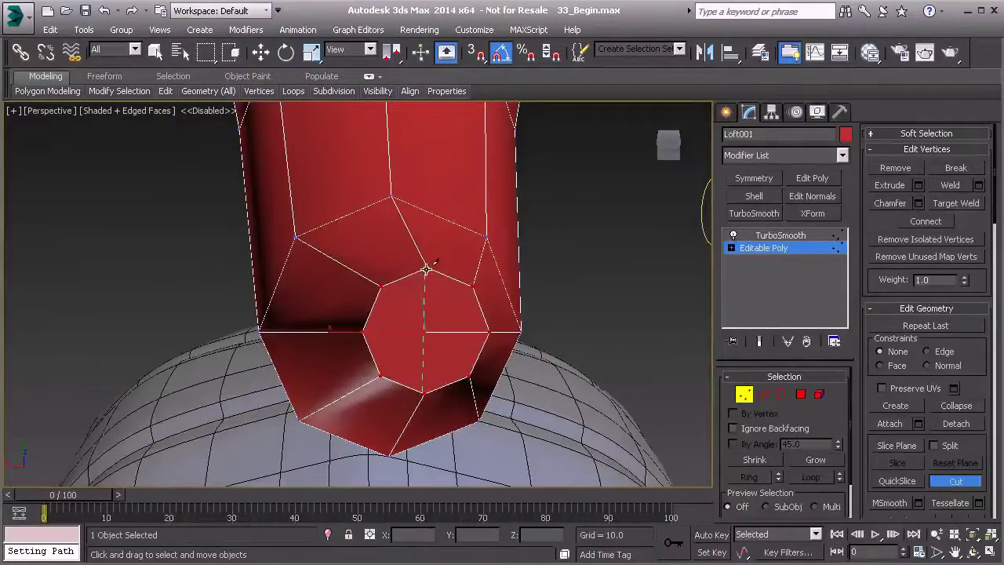
click(428, 271)
right_click(437, 283)
- Move the cap's centre vertex outward and down in the side view to form the ponytail's point
right_click(444, 323)
click(283, 336)
alt+middle_drag(284, 336, 440, 345)
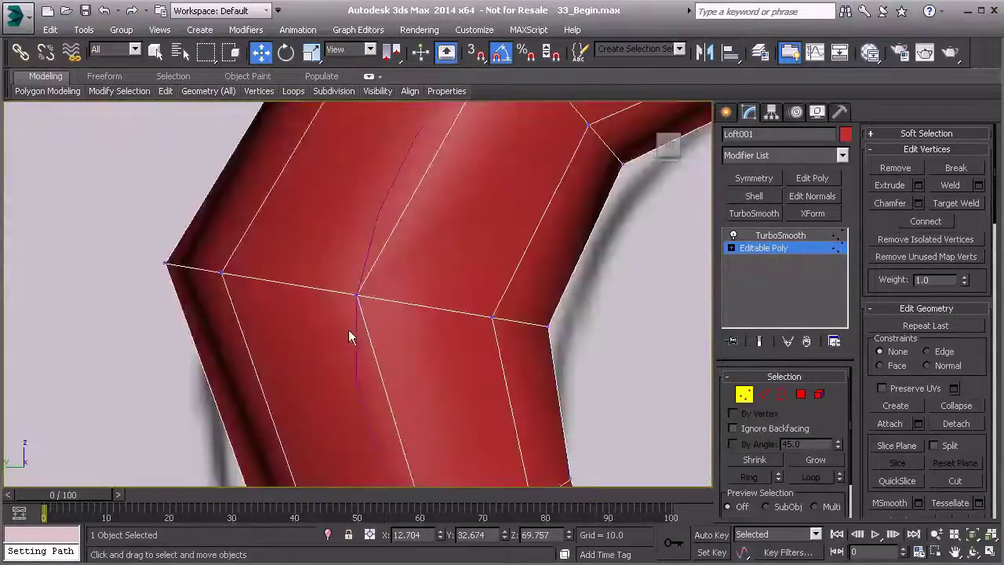
alt+middle_drag(352, 336, 382, 310)
scroll(404, 320, down, 3)
scroll(413, 428, up, 6)
middle_drag(443, 376, 390, 219)
scroll(392, 227, up, 4)
drag(399, 362, 366, 411)
scroll(358, 395, down, 4)
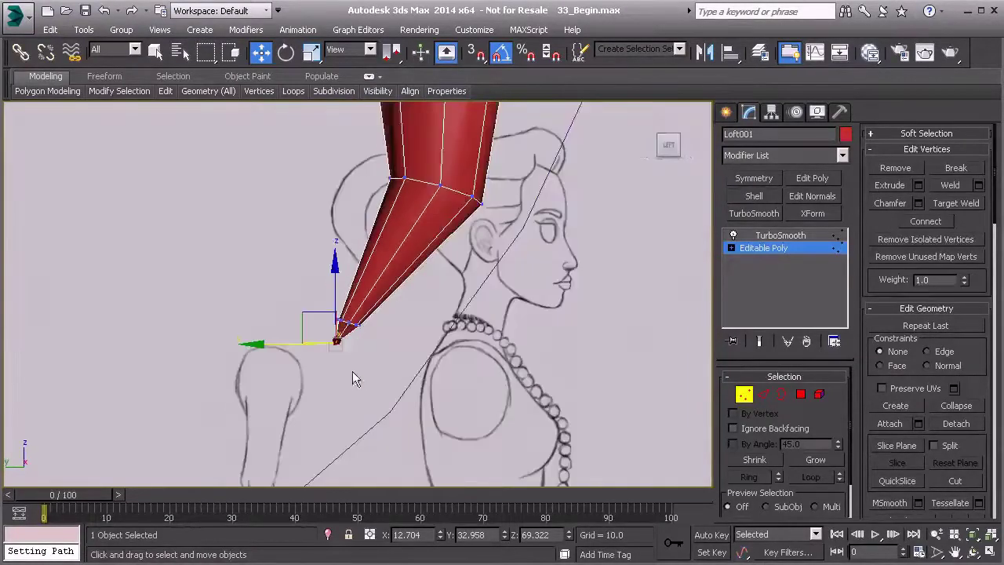
- Return to the TurboSmooth level, compare the smoothed ponytail with the sketch and head, and deselect it
click(774, 238)
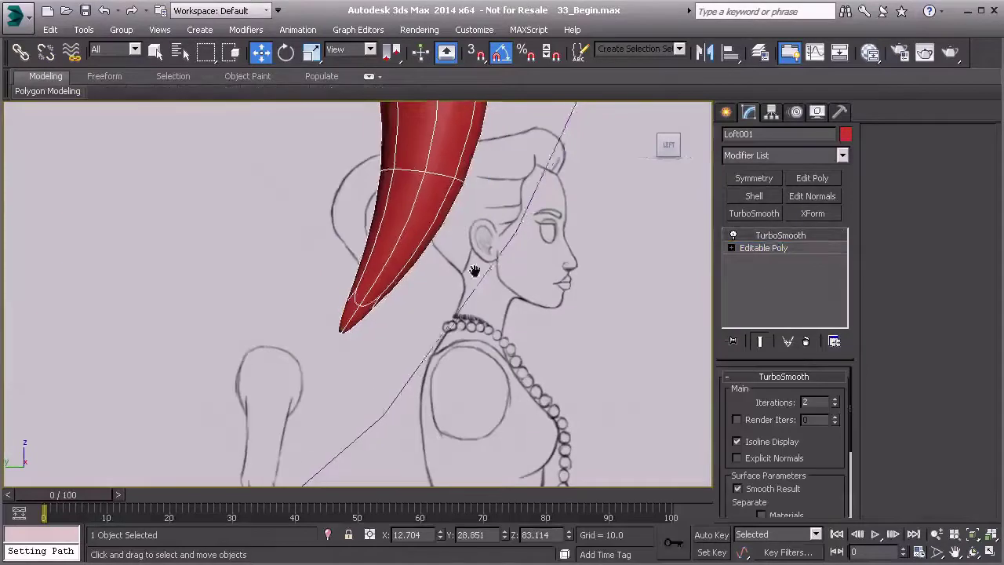
scroll(371, 332, down, 5)
scroll(371, 297, down, 3)
middle_drag(371, 297, 291, 392)
mouse_move(308, 341)
alt+middle_down()
mouse_move(515, 340)
mouse_move(474, 390)
mouse_move(292, 349)
alt+middle_up()
click(272, 331)
scroll(272, 331, down, 5)
alt+middle_drag(284, 311, 373, 370)
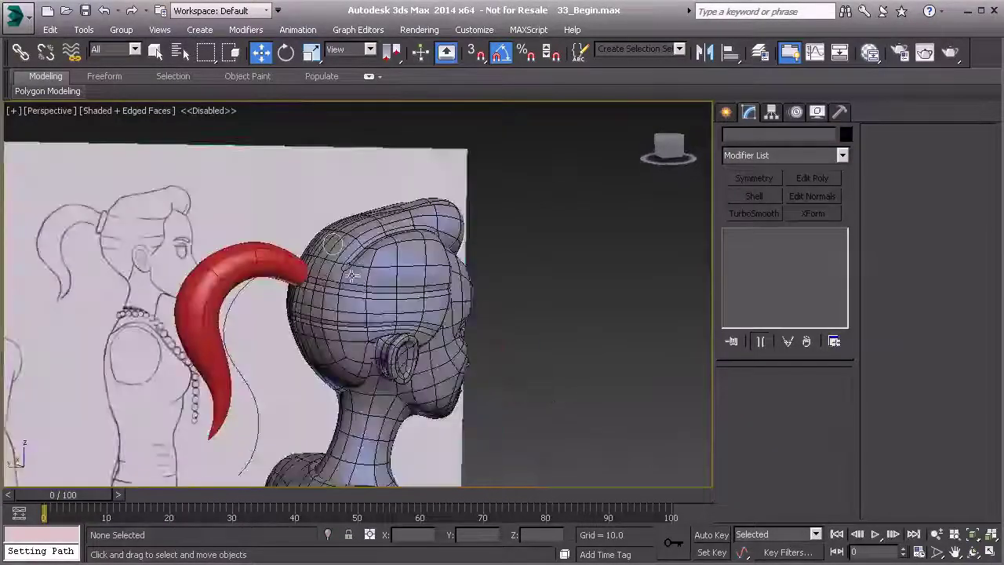
- Create a standard torus in the front wireframe view, centred on the ponytail, with a tube radius of about 1.05
click(726, 112)
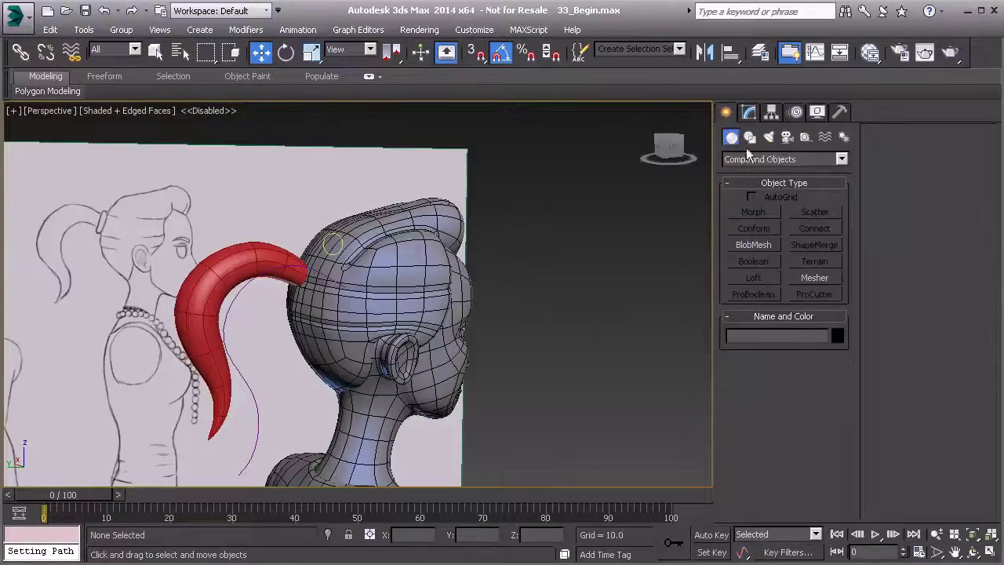
click(754, 164)
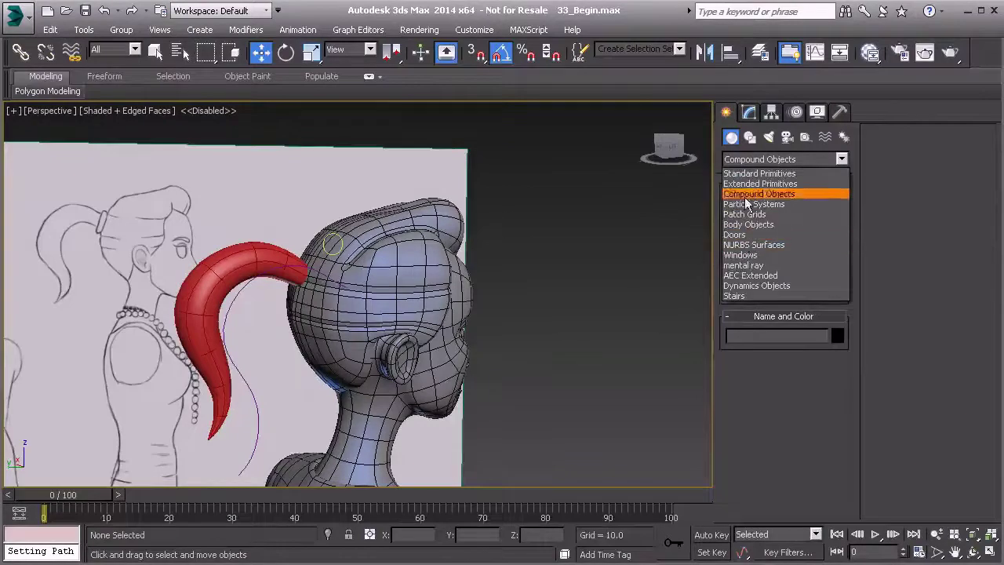
click(750, 173)
click(754, 262)
alt+middle_drag(468, 249, 447, 290)
key(f)
scroll(336, 278, down, 5)
key(F3)
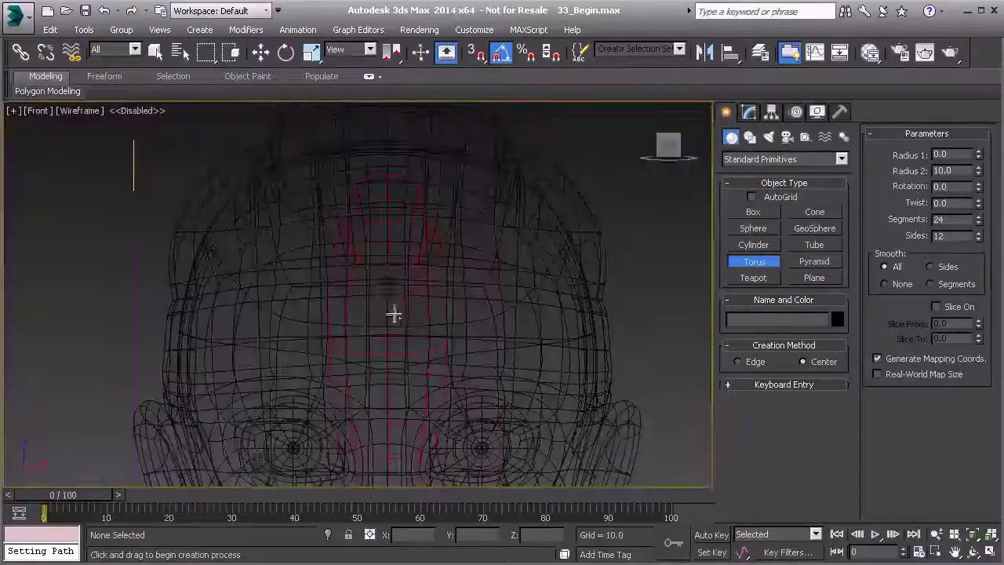
mouse_move(386, 271)
mouse_down()
mouse_move(385, 252)
mouse_move(396, 281)
mouse_move(457, 293)
mouse_up()
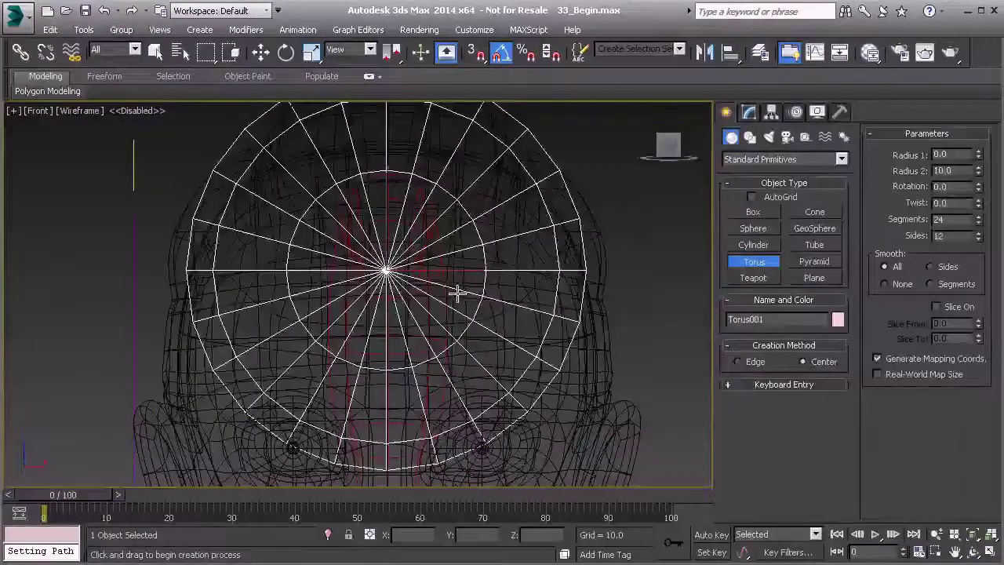
click(387, 237)
- Move the torus in the left view to the back of the head, around the ponytail's base
key(w)
middle_drag(388, 237, 381, 243)
key(l)
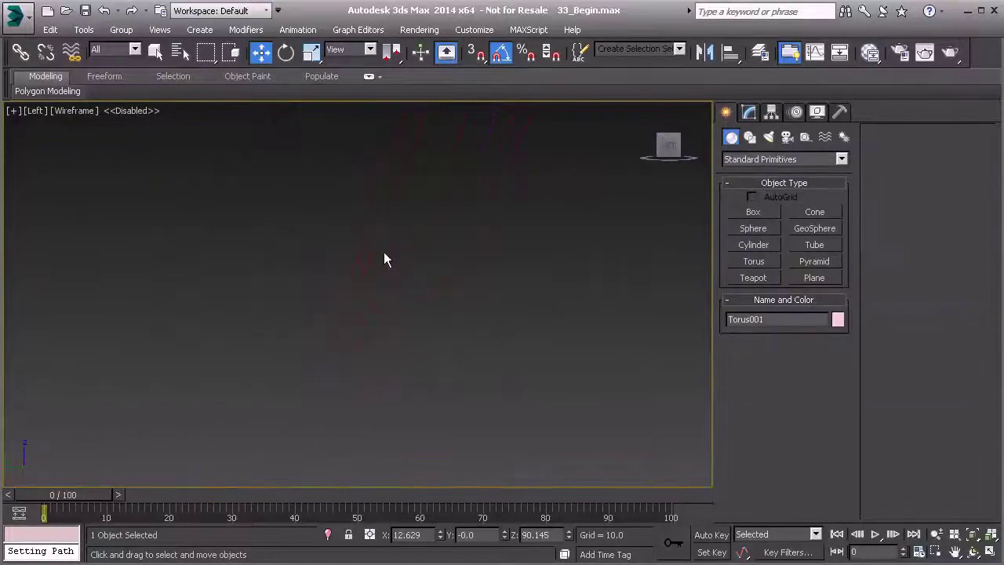
scroll(385, 256, down, 5)
scroll(418, 275, down, 3)
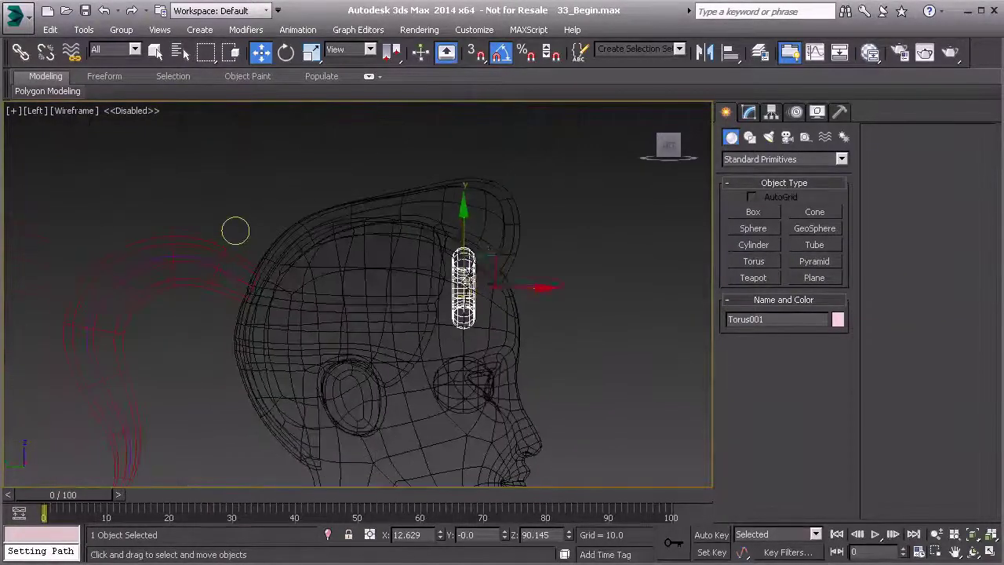
drag(488, 255, 271, 256)
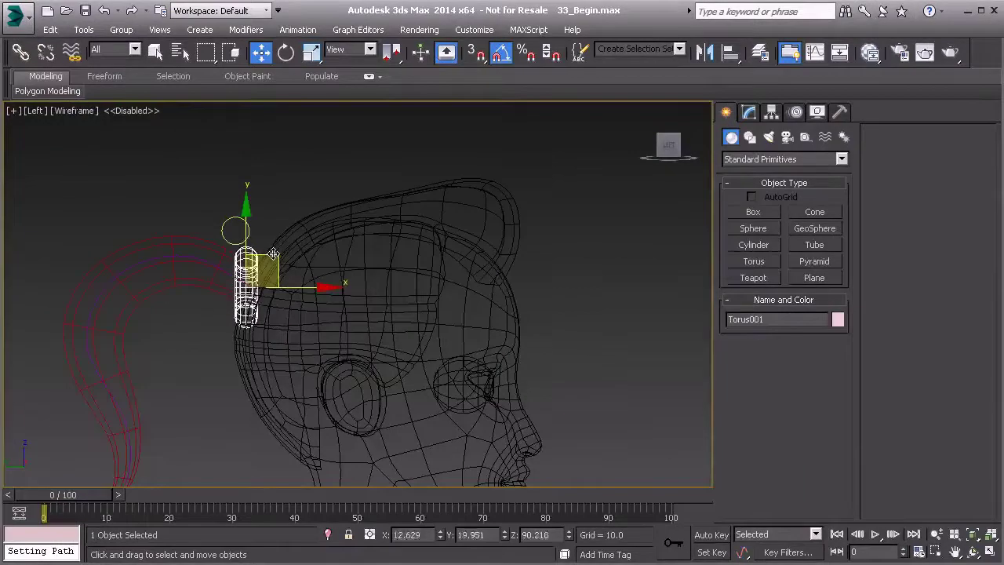
- Rotate the torus -25 degrees to match the ponytail's angle and raise it slightly to centre it on the base
key(e)
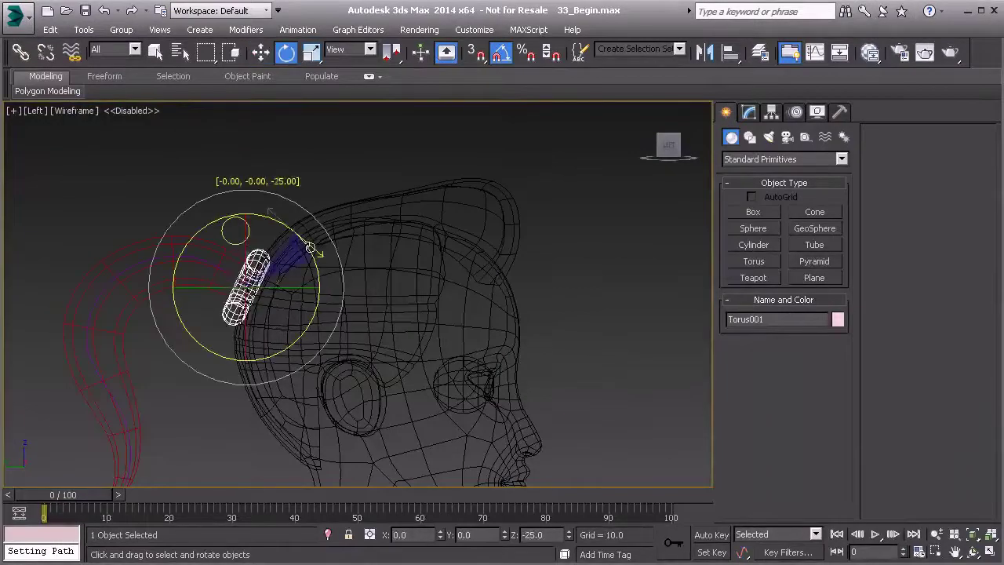
drag(310, 248, 309, 247)
key(p)
key(F3)
scroll(309, 247, down, 2)
alt+middle_drag(309, 247, 352, 287)
middle_drag(286, 269, 414, 297)
key(w)
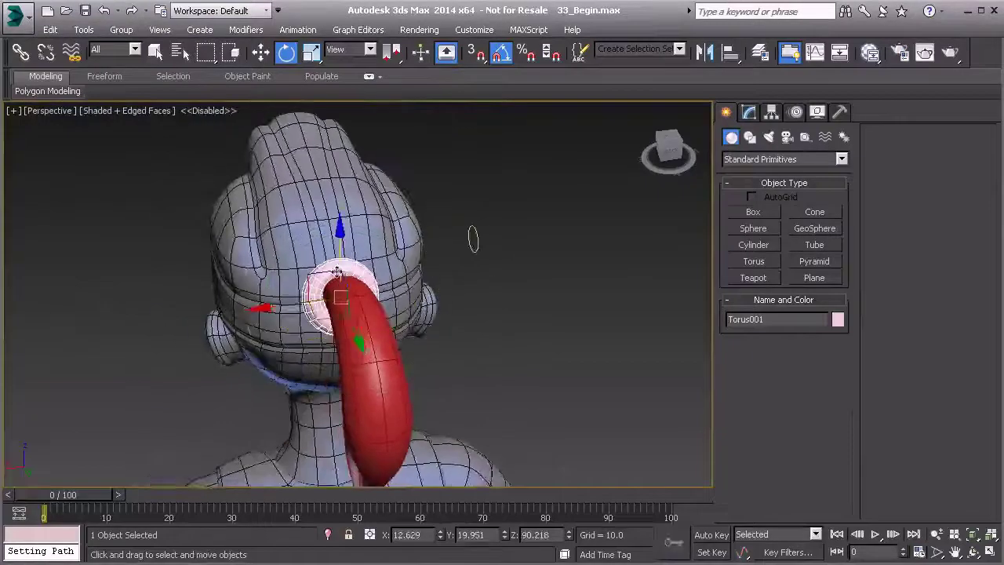
alt+middle_drag(340, 247, 299, 270)
- Set the torus's Radius 1 to 2 and Radius 2 to 1 so that it fits snugly around the ponytail
click(749, 112)
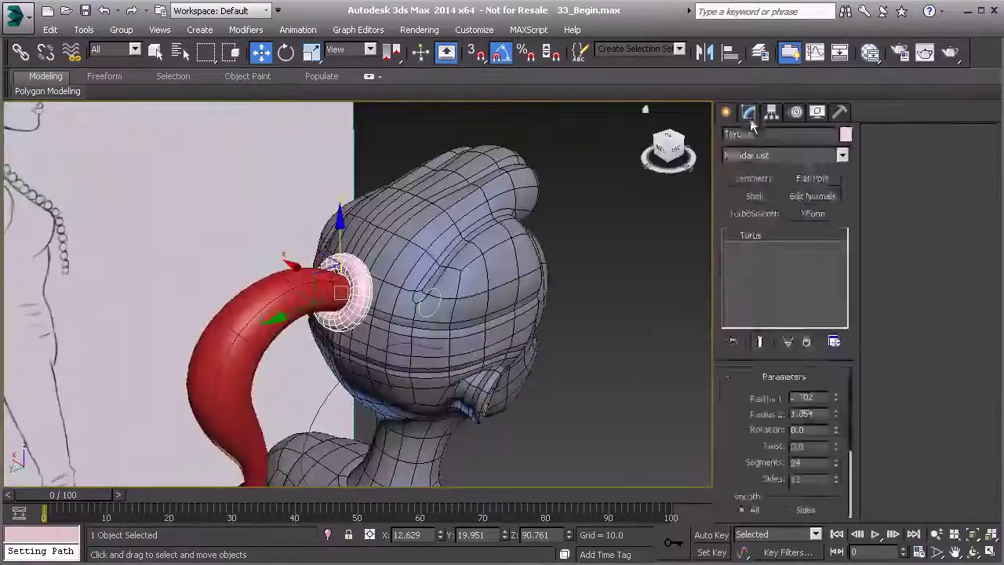
scroll(482, 330, up, 3)
drag(835, 398, 833, 419)
alt+middle_drag(435, 353, 587, 315)
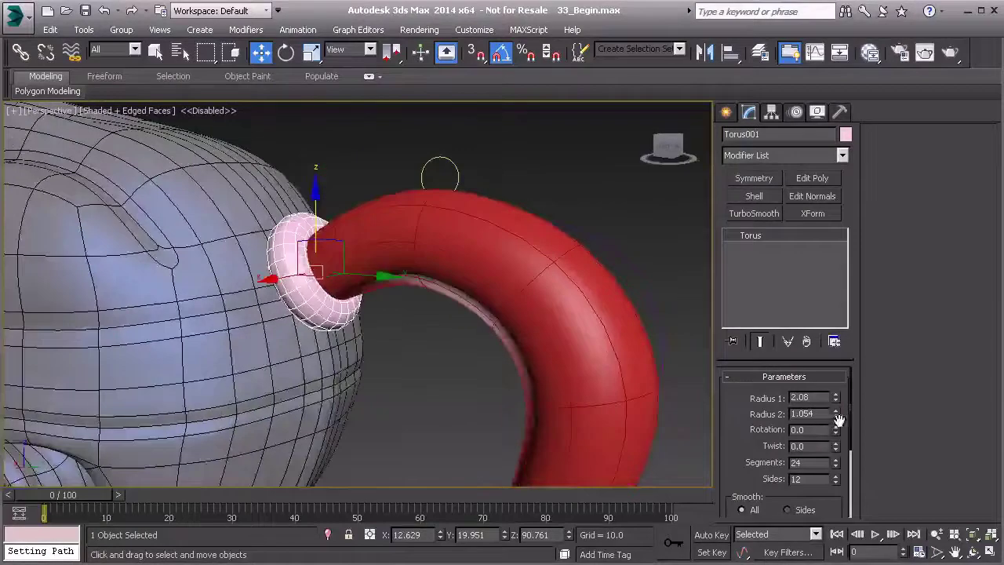
key(Return)
text(1)
key(Return)
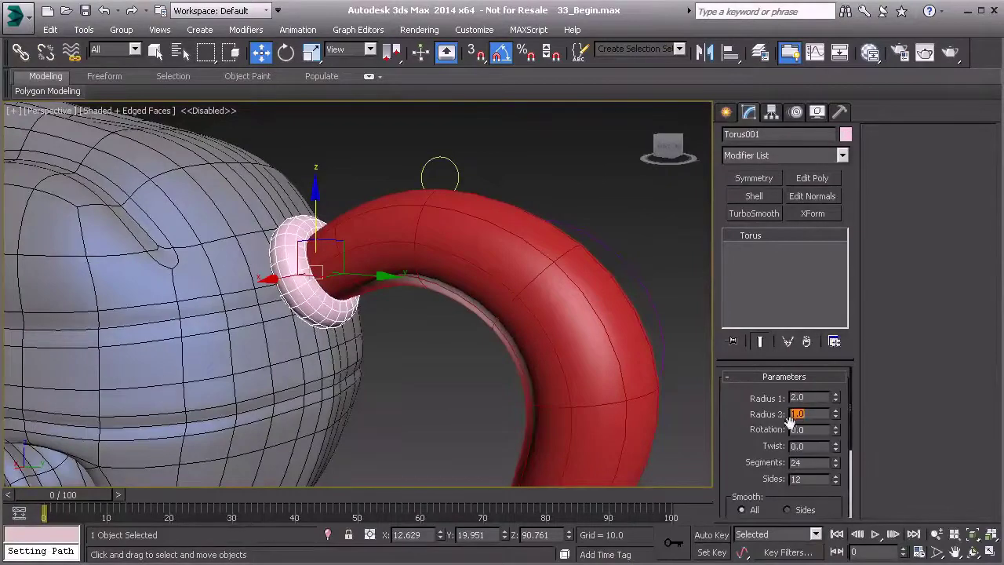
alt+middle_drag(458, 306, 455, 343)
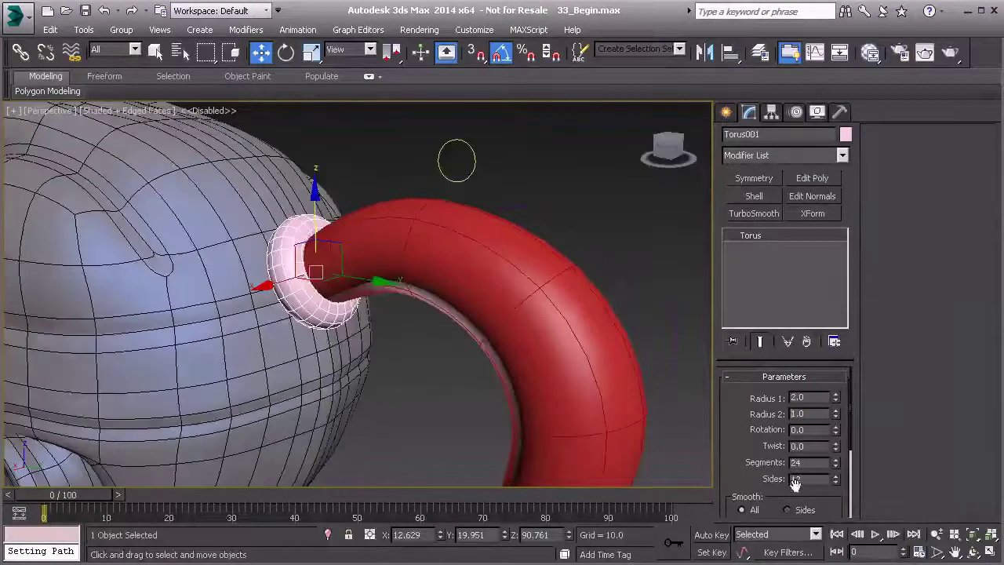
- Add the ponytail to the torus selection and set the object color of both to black
ctrl+click(431, 304)
click(845, 135)
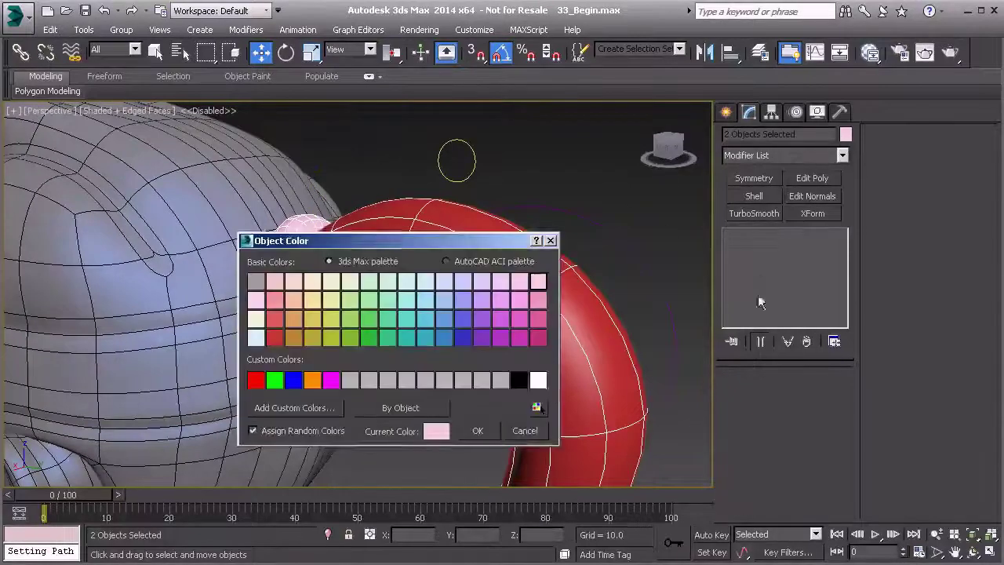
click(480, 430)
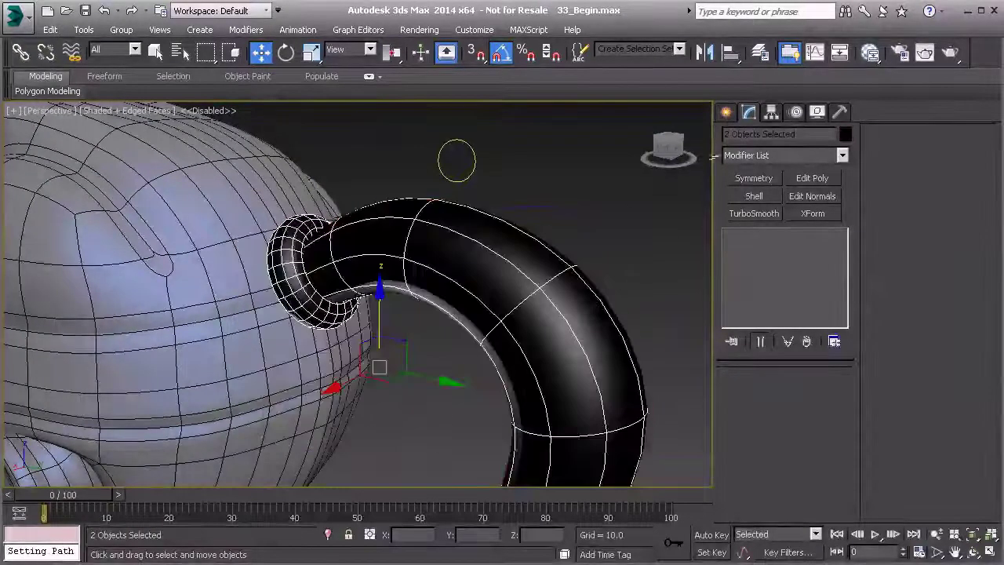
- Assign Material #27 to the ponytail and torus, close the material editor and deselect both objects
click(870, 52)
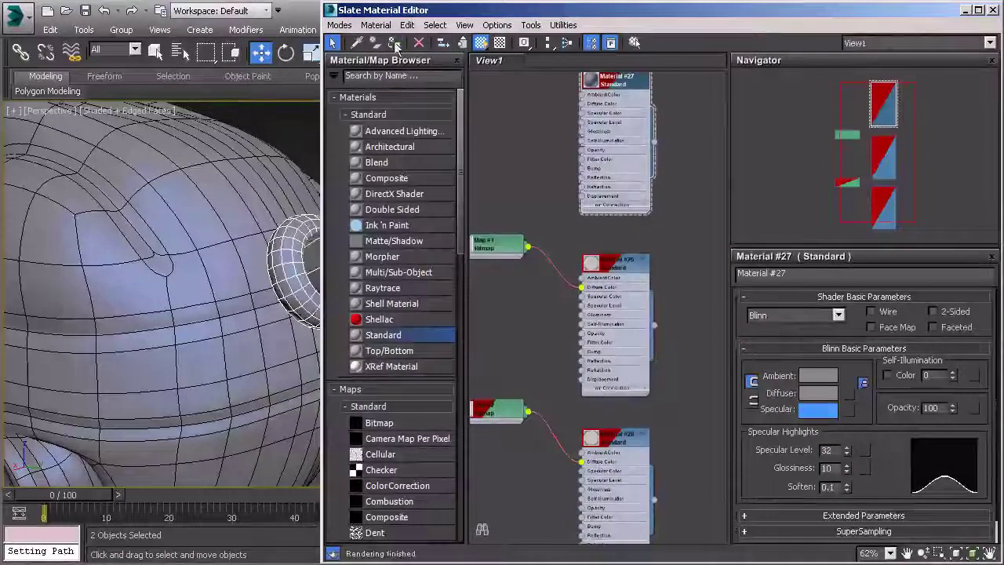
click(992, 11)
click(580, 182)
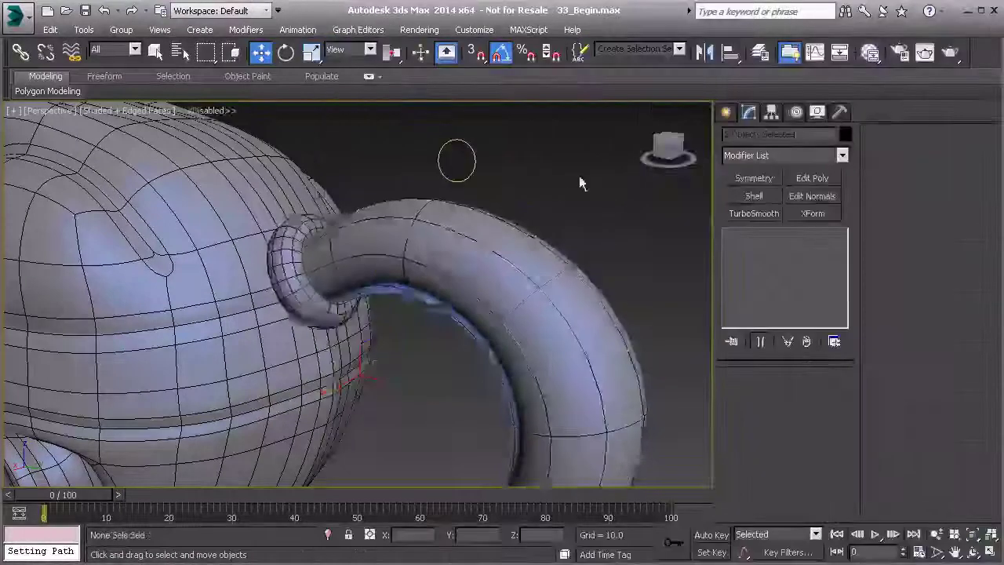
- Examine the complete character with its ponytail and hair band beside the front and side reference sketches
scroll(518, 228, down, 5)
alt+middle_drag(371, 309, 693, 296)
scroll(460, 347, down, 3)
alt+middle_drag(460, 348, 384, 259)
scroll(402, 220, down, 4)
scroll(403, 243, down, 3)
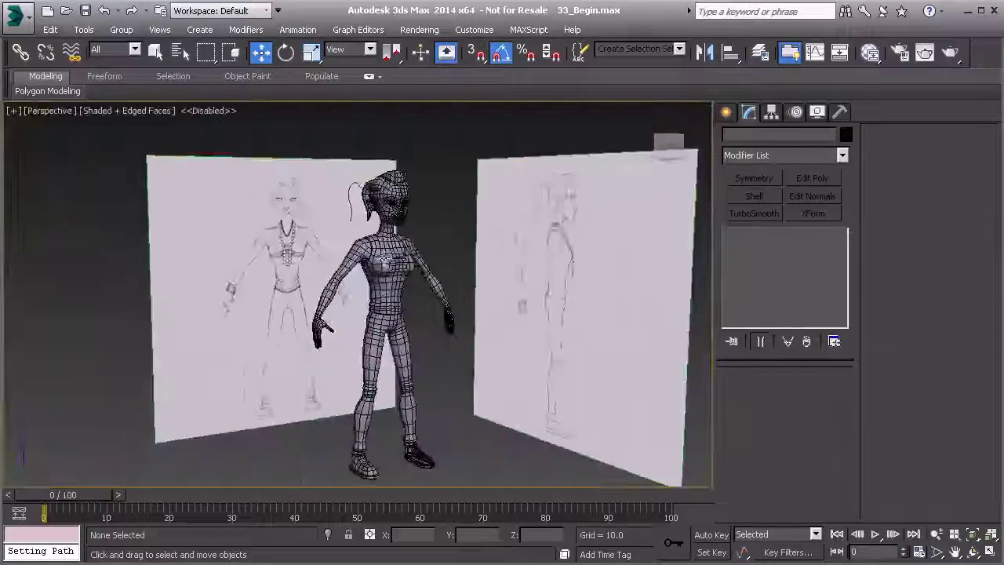
scroll(424, 227, up, 5)
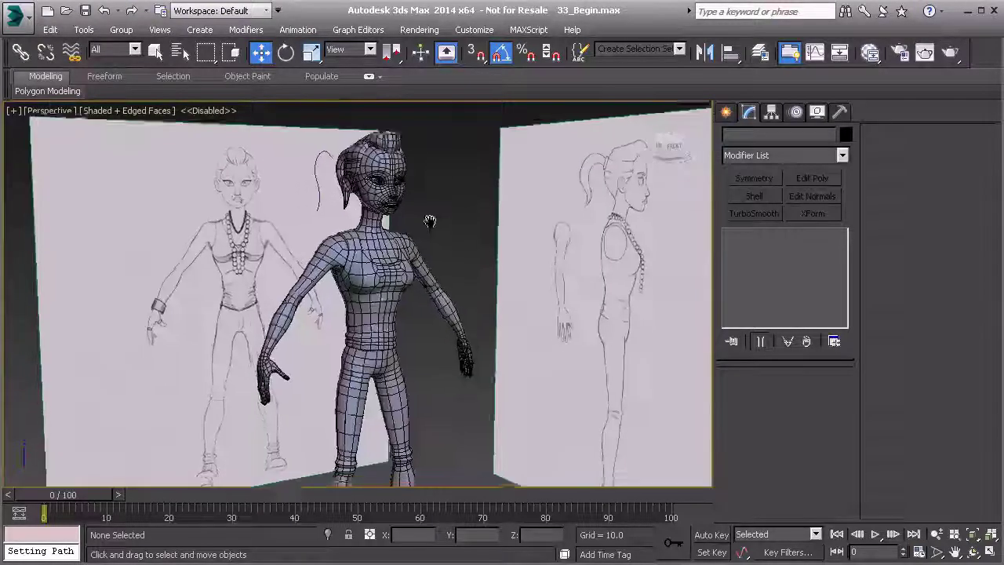